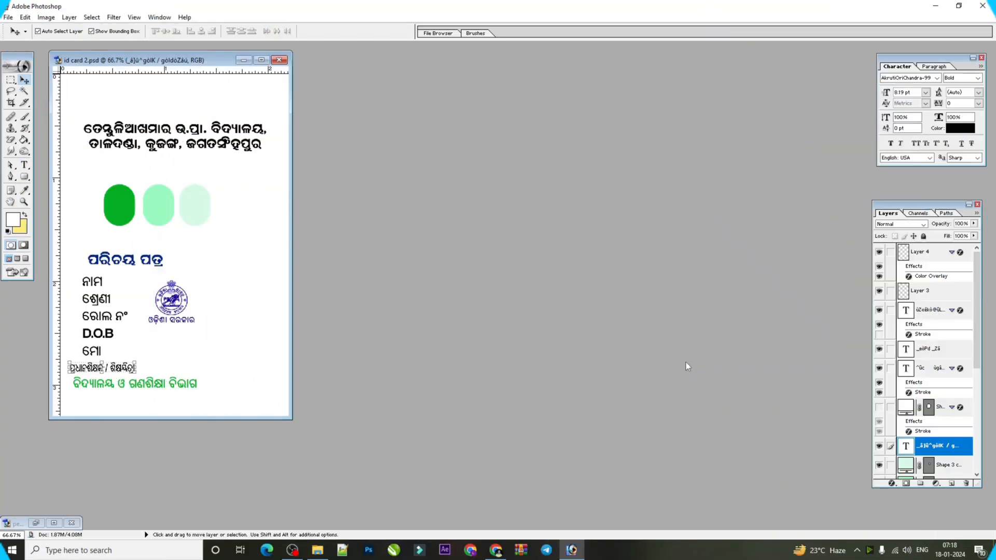
Step: Create a new 2.2 × 3.3 inch, 300 pixels/inch document with a white background
key("ctrl")
key("ctrl+n")
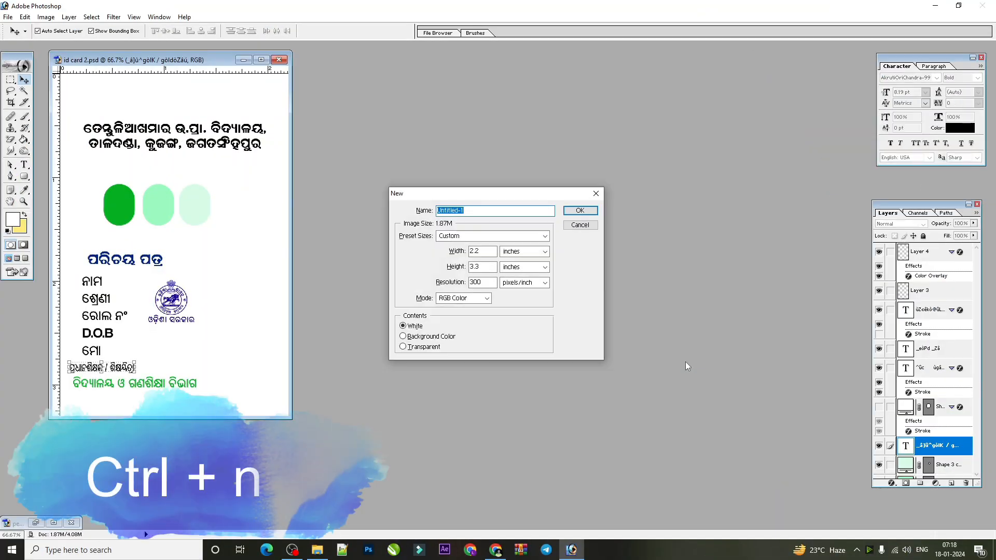
double_click(493, 252)
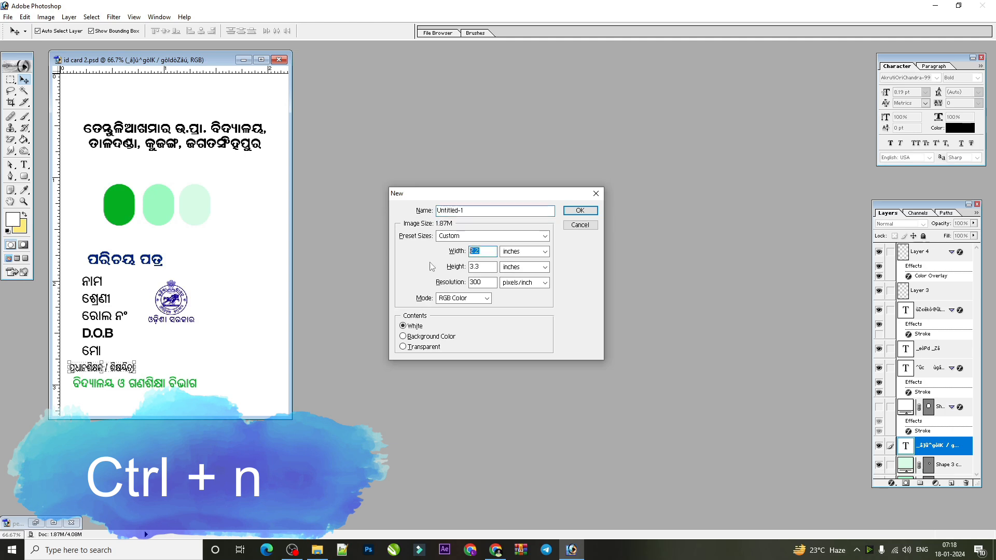
key("Tab")
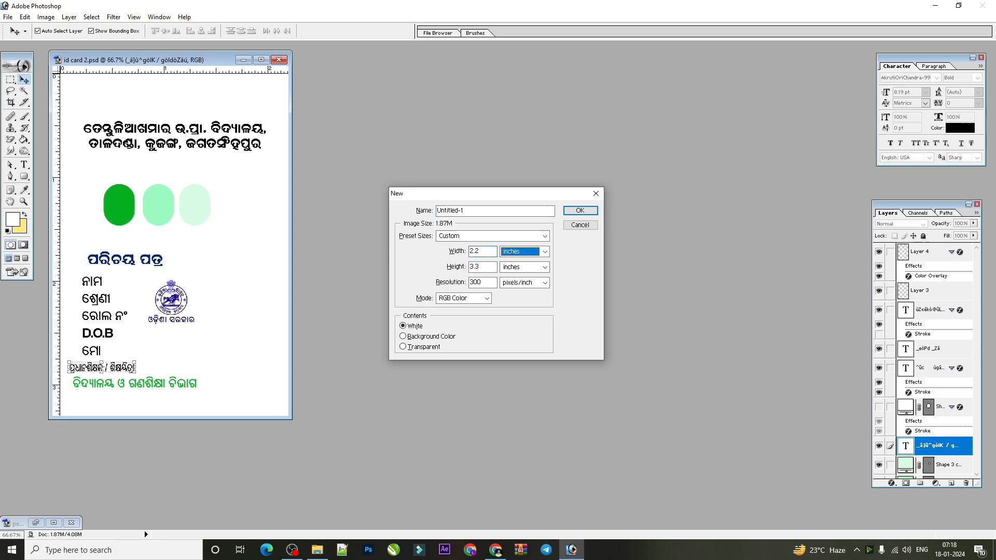
key("Tab")
key("Tab")
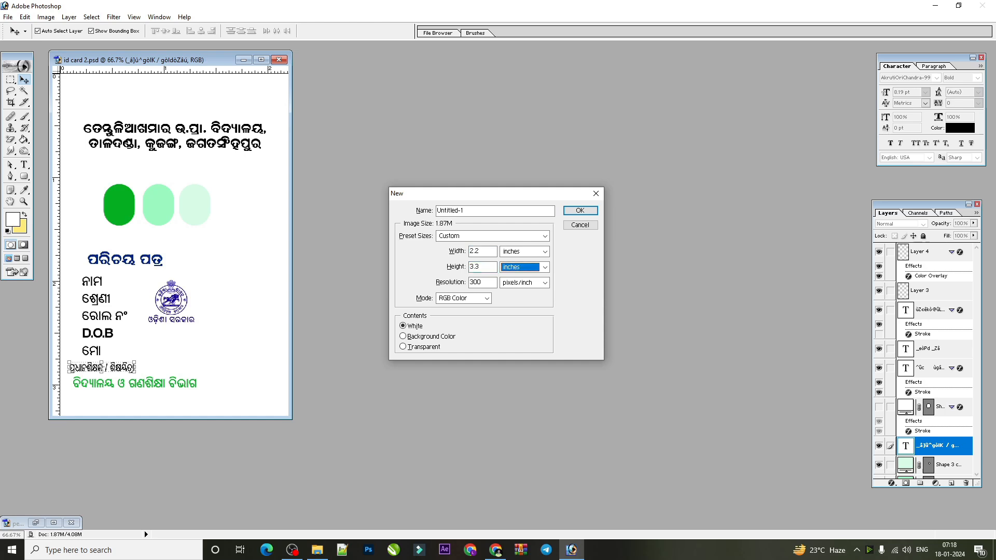
key("Tab")
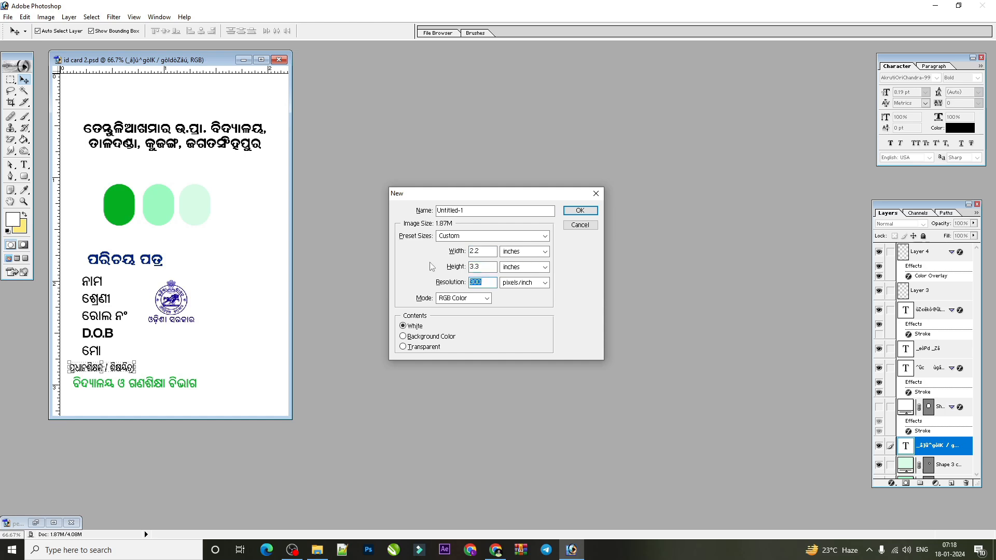
key("Return")
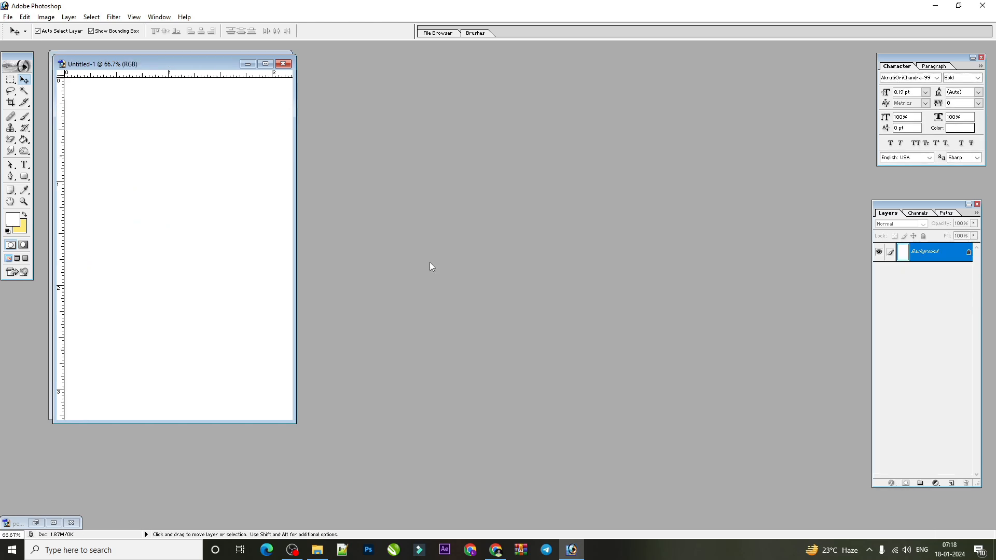
Step: Place the new Untitled-1 document beside the reference ID card, zoomed to 50%
left_click_drag(179, 61, 511, 90)
key("ctrl+minus")
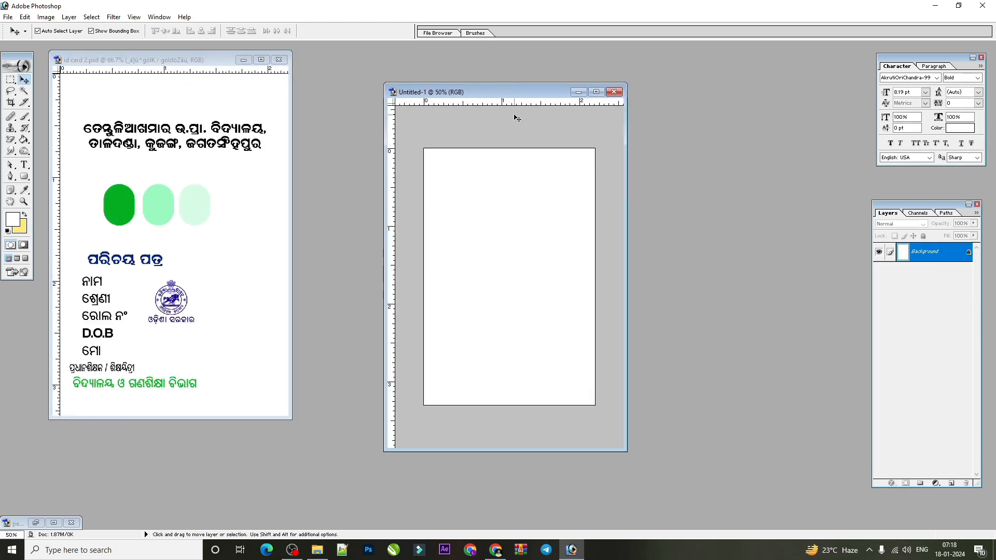
scroll(512, 129, "up", 2)
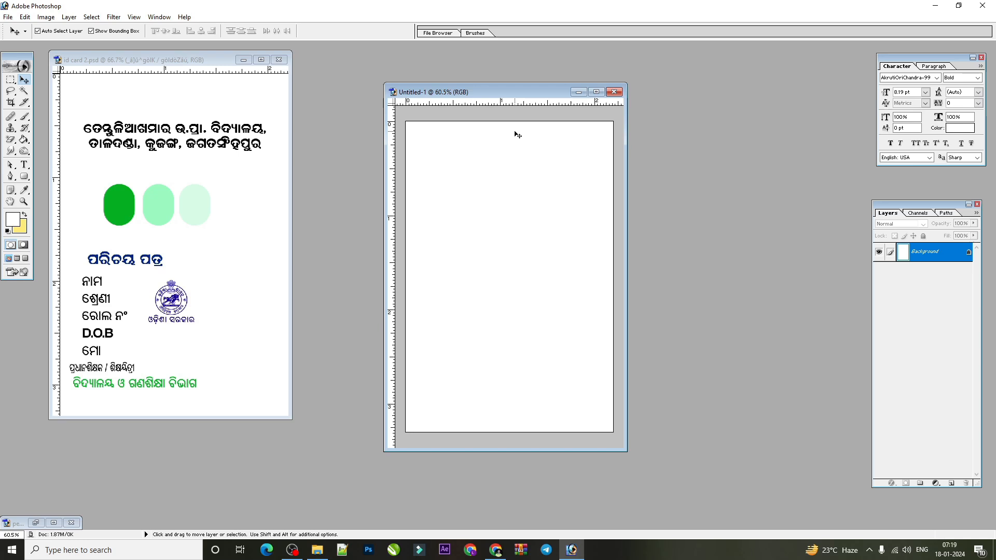
key("ctrl+minus")
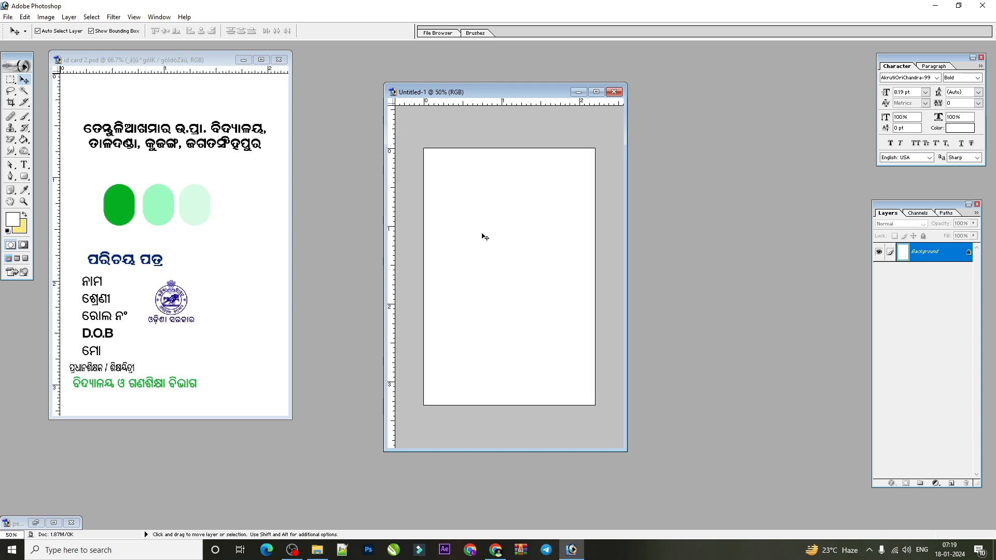
Step: Rewrite the reference card's school-name heading as a shorter two-line name
left_click(167, 189)
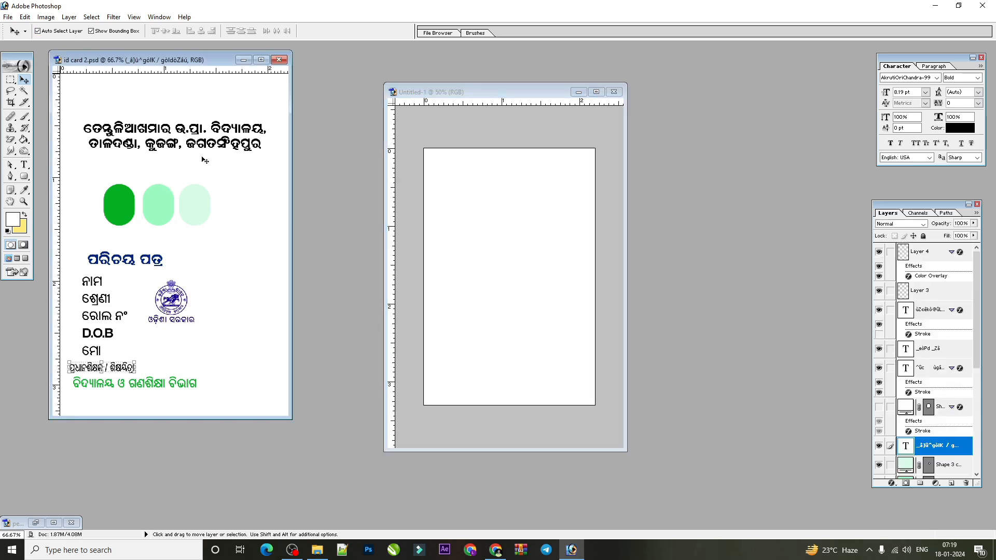
left_click(24, 165)
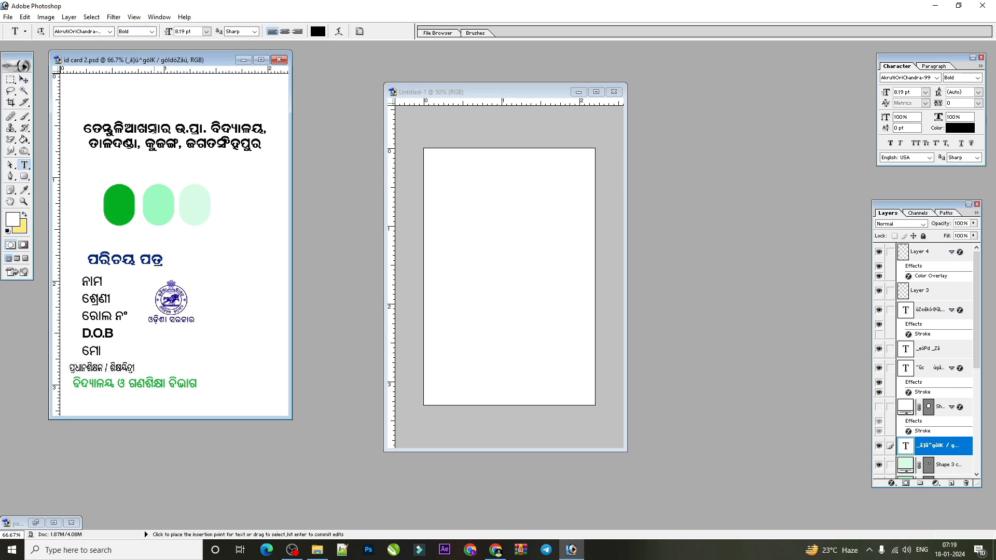
double_click(127, 128)
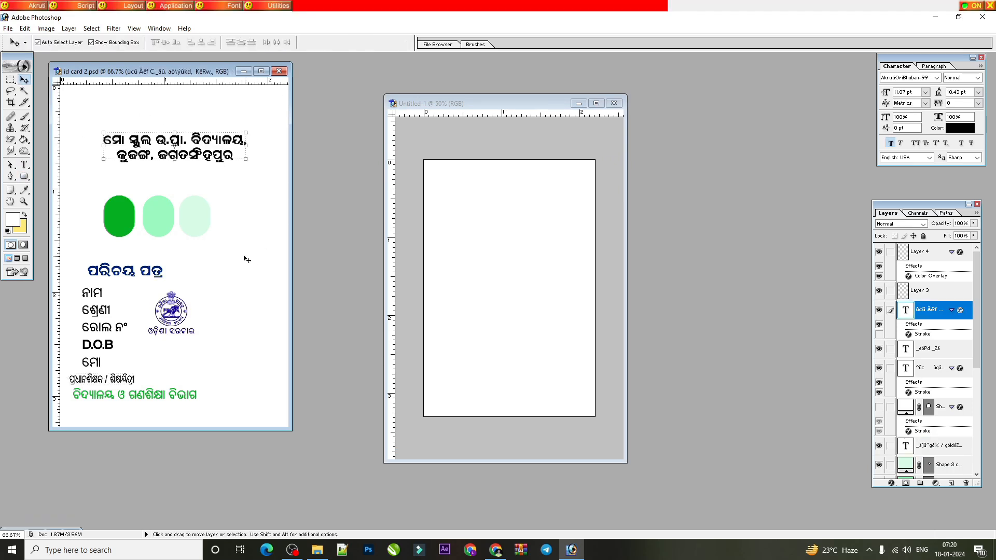
left_click(247, 260)
left_click(473, 221)
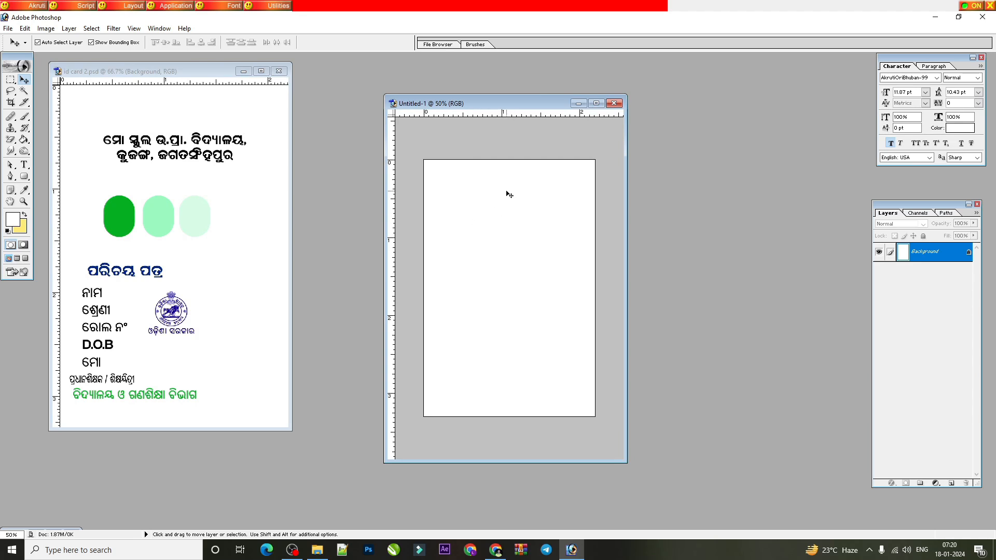
Step: Draw a Shape 1 rectangle over the card's upper half and open its fill colour picker
left_click(23, 177)
left_click_drag(24, 181, 66, 182)
left_click_drag(424, 160, 595, 289)
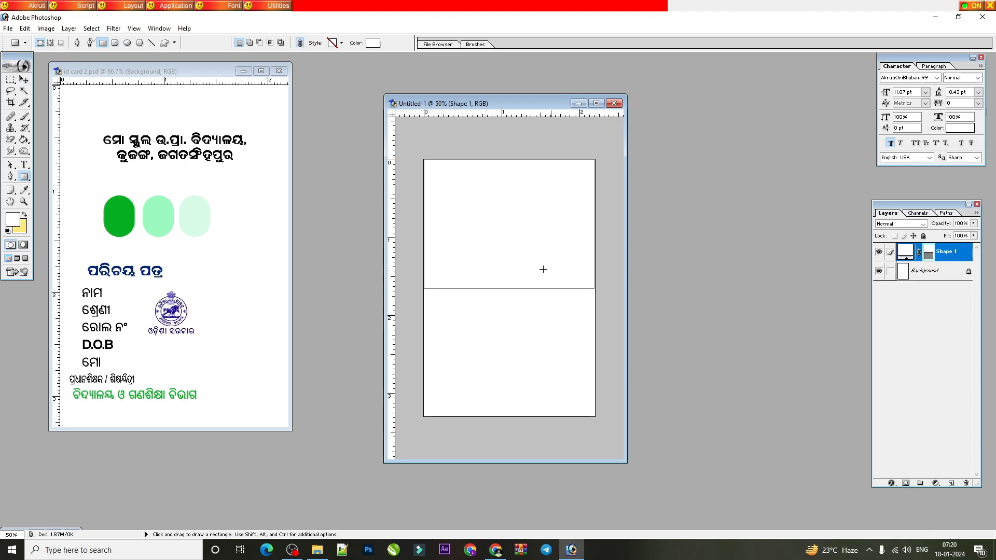
double_click(905, 252)
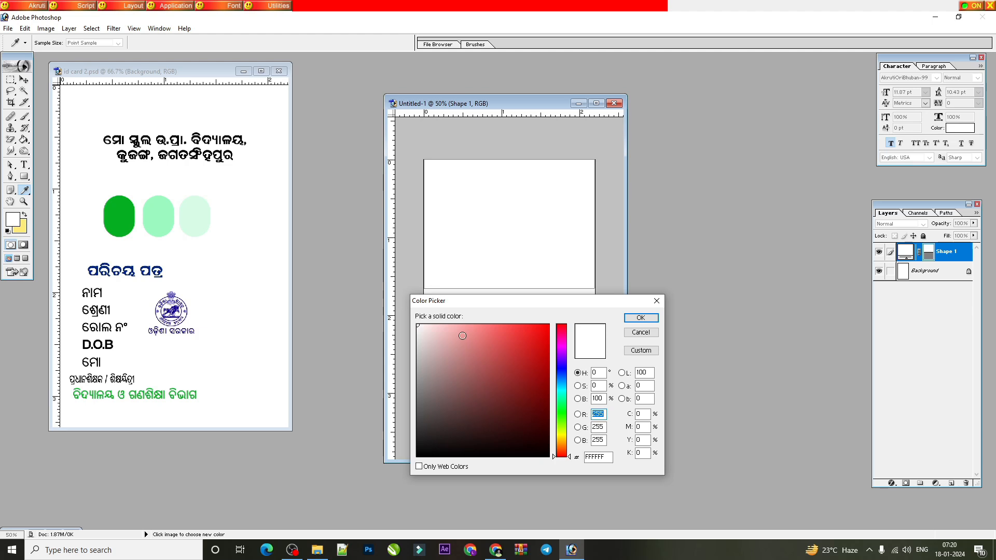
Step: Fill the top rectangle with green hex 05AE21, sampled from the reference circle
left_click(121, 209)
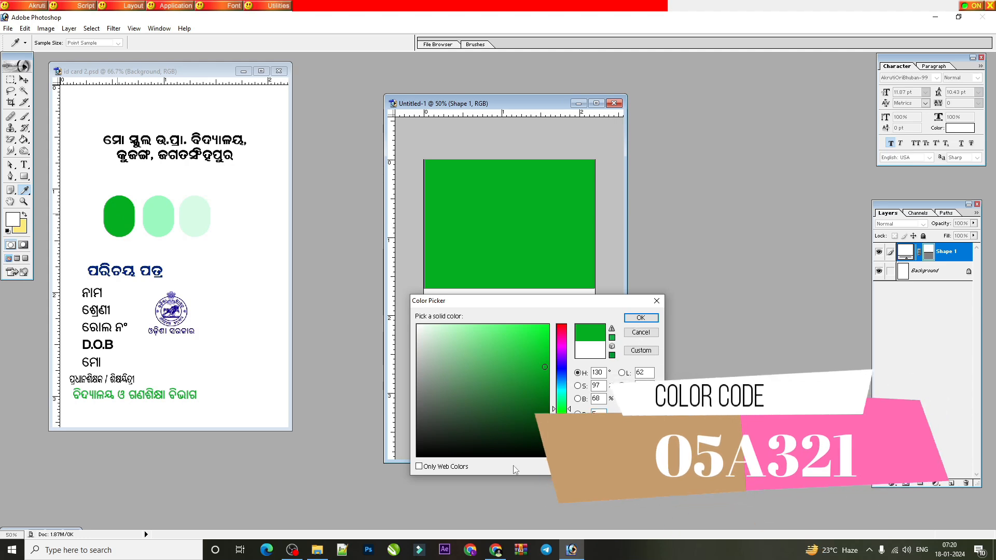
key("BackSpace")
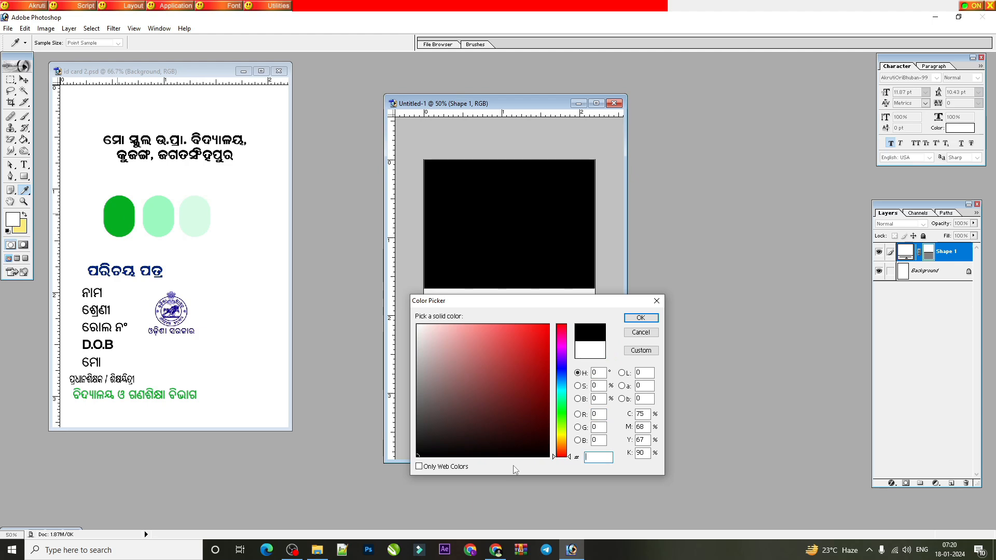
type("05AE21")
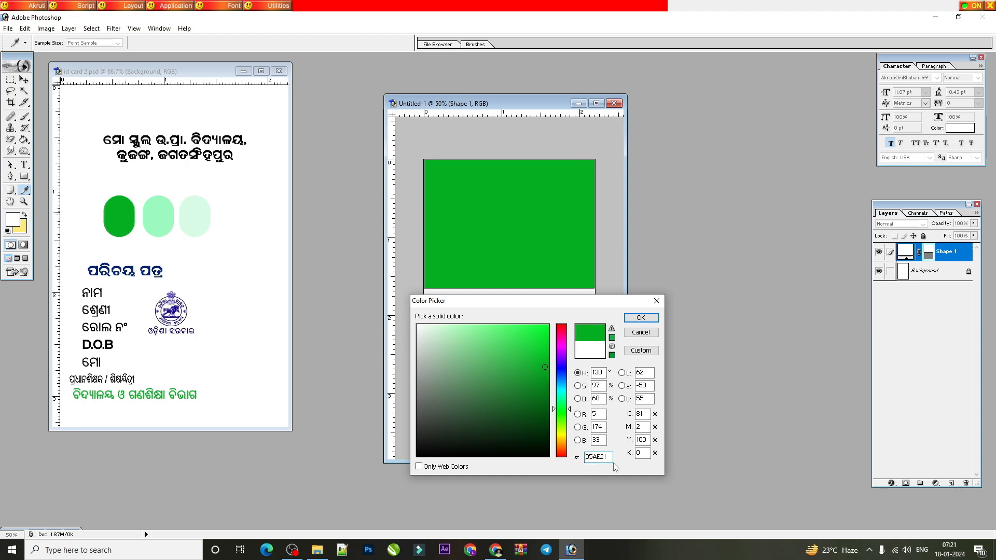
left_click(641, 318)
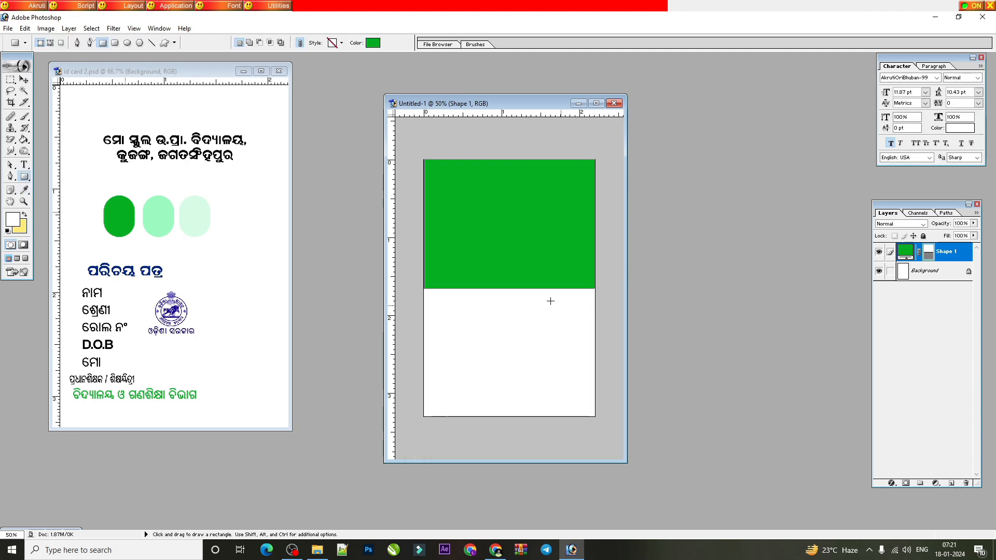
left_click(10, 165)
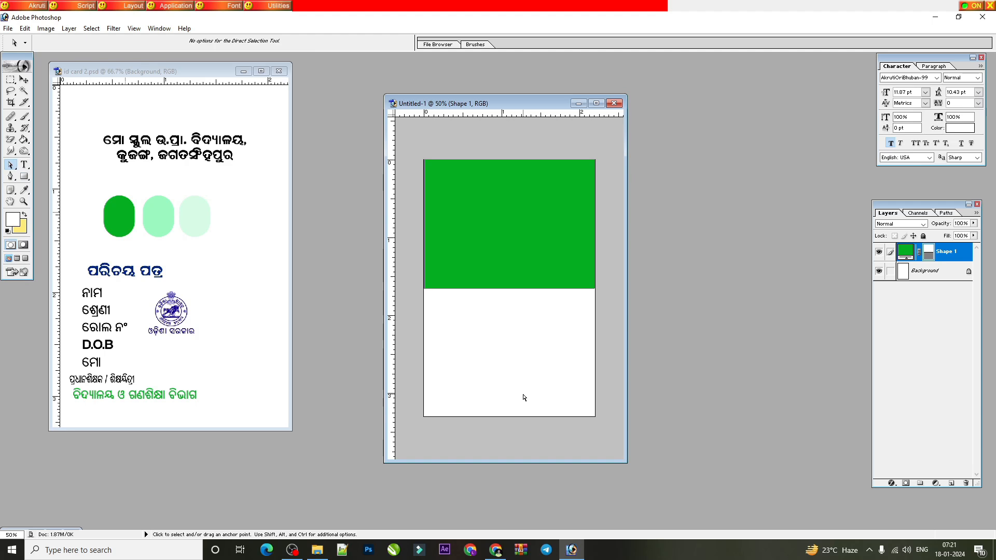
Step: Raise the header's lower-right anchor so its bottom edge slants upward to the right
left_click(16, 169)
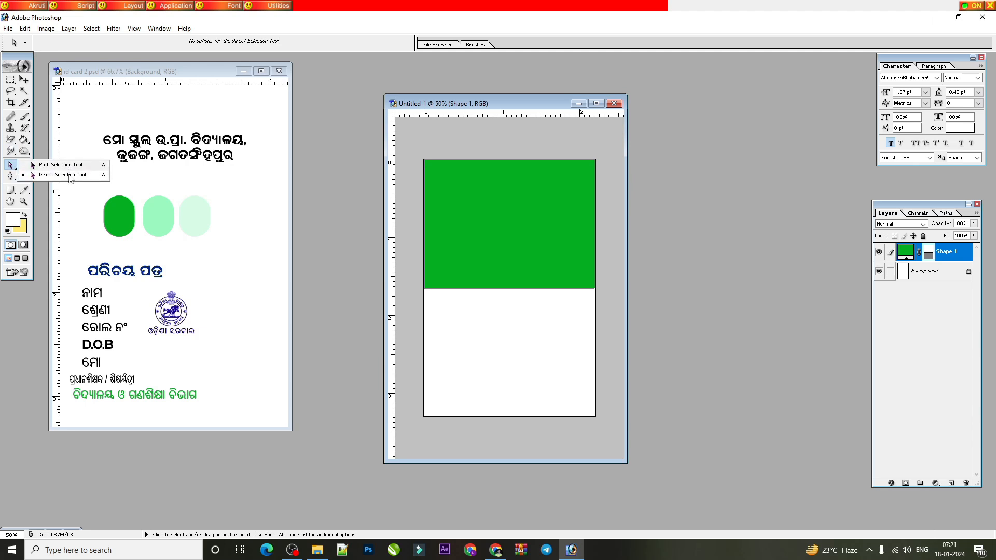
left_click(9, 169)
left_click(50, 176)
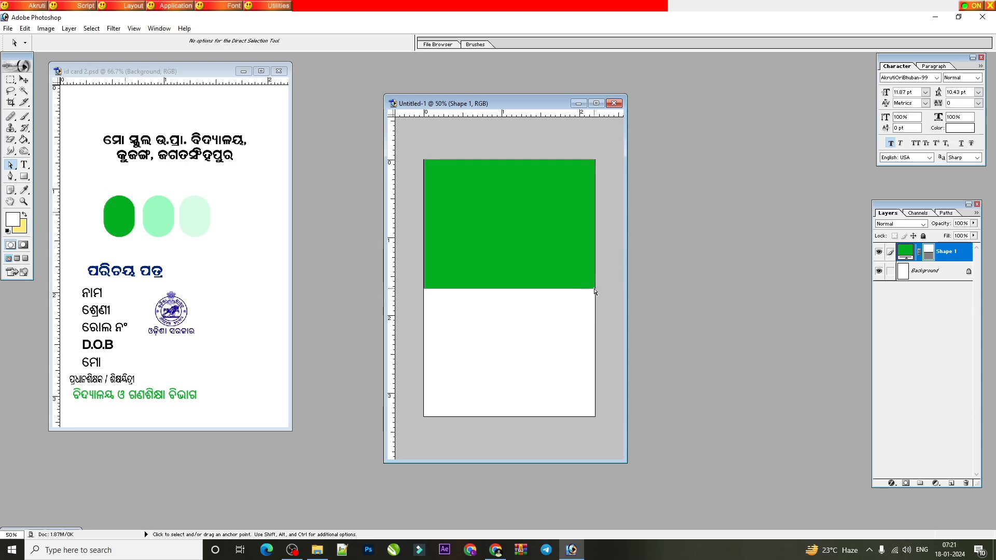
left_click_drag(619, 263, 554, 333)
left_click_drag(613, 261, 522, 363)
key("Up")
key("Up")
key("Up")
key("Up")
key("Up")
key("Up")
key("Up")
key("Up")
key("Up")
key("Up")
key("Up")
key("Up")
key("Up")
key("Up")
key("Up")
key("Up")
key("Up")
key("Up")
key("Up")
key("Up")
key("Up")
key("Down")
key("Down")
key("Down")
key("Down")
key("Down")
key("Up")
key("Up")
key("Up")
key("Up")
key("Up")
key("Up")
key("Up")
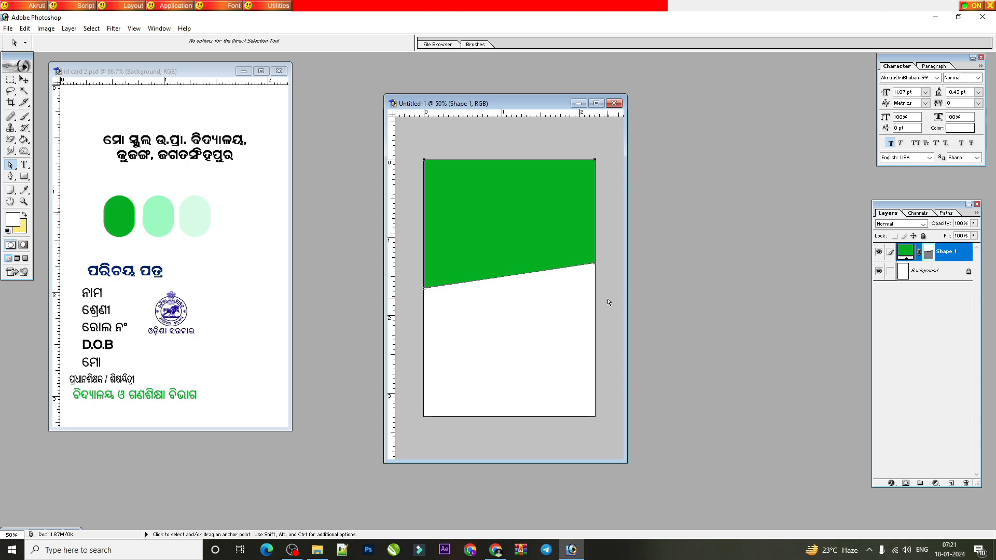
Step: Nudge the green header up, duplicate it with Ctrl+J, and shift the original Shape 1 lower
left_click(24, 79)
key("Up")
key("Up")
key("Up")
key("Up")
key("Up")
key("Up")
key("Up")
key("Up")
key("Up")
key("Up")
key("Up")
key("Up")
key("Up")
key("Up")
key("Up")
key("Up")
key("Up")
key("Up")
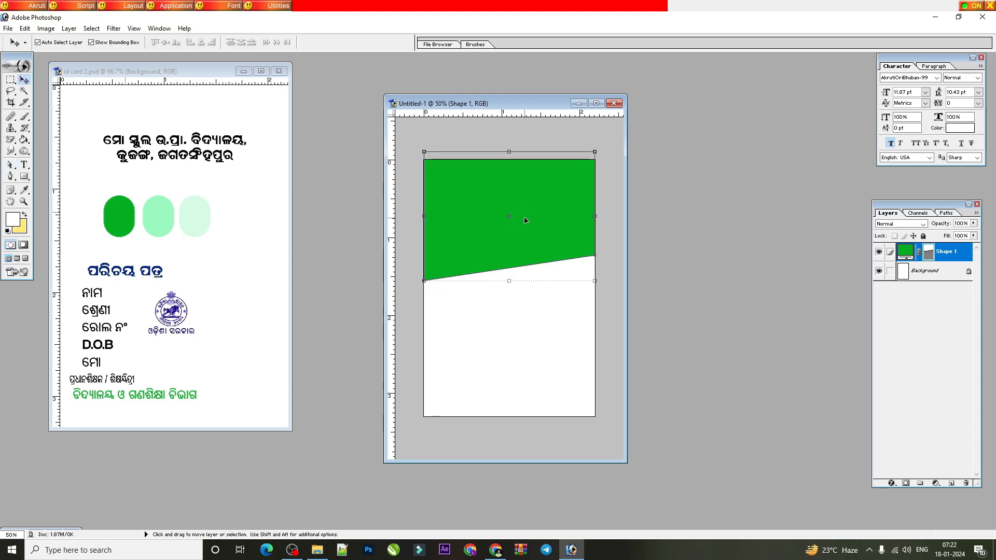
key("Up")
key("Up")
key("Up")
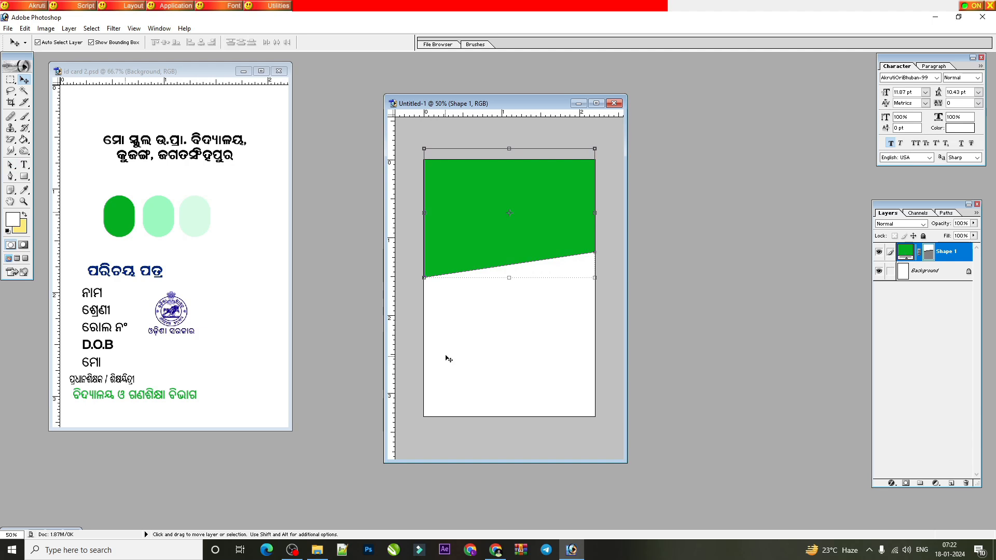
key("ctrl+j")
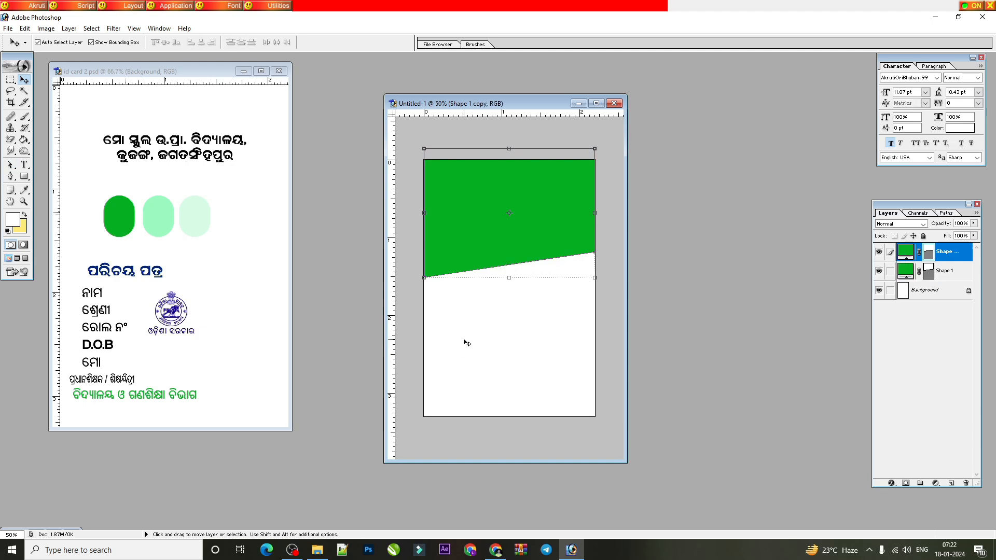
left_click(908, 272)
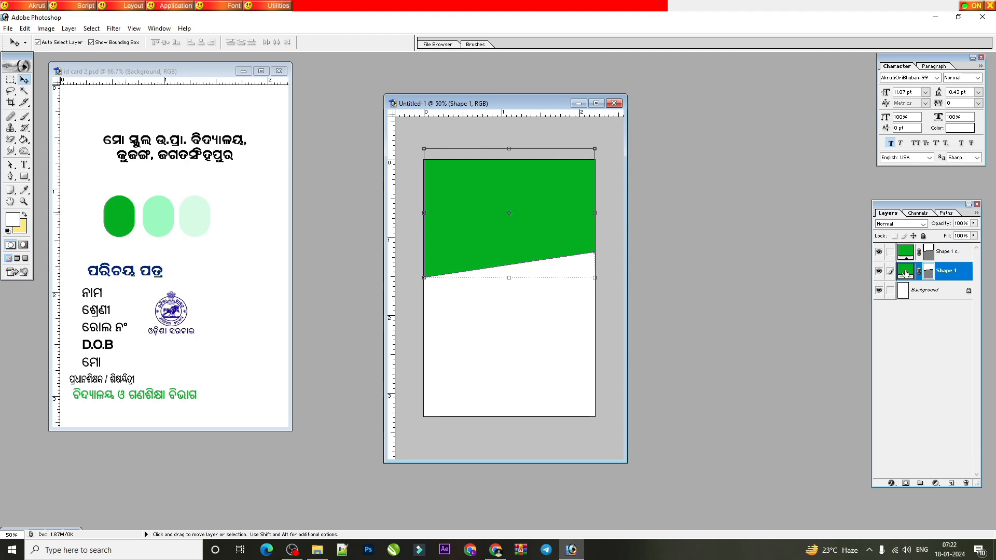
left_click_drag(480, 283, 486, 291)
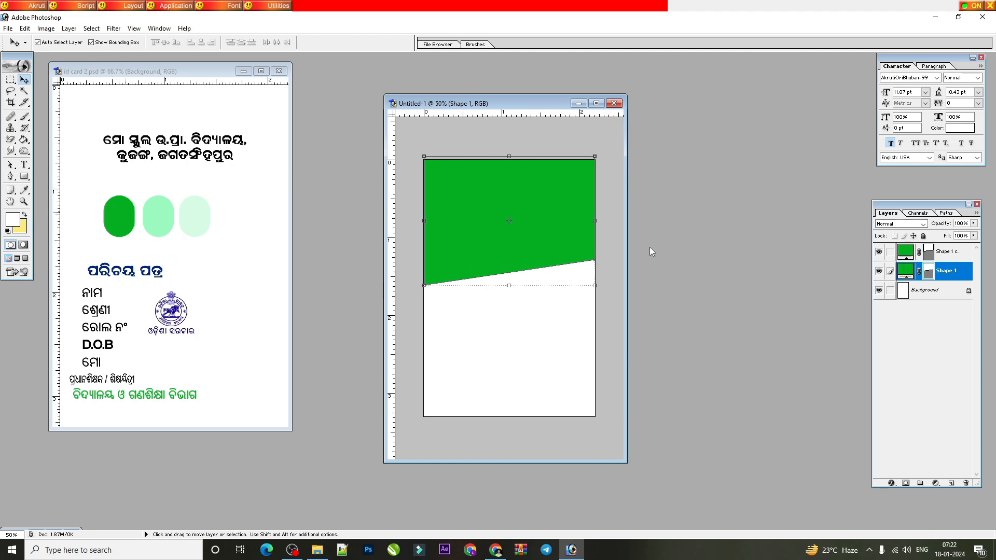
Step: Recolour Shape 1 light green 9BFAC1 and nudge it into a pale stripe under the header
double_click(906, 271)
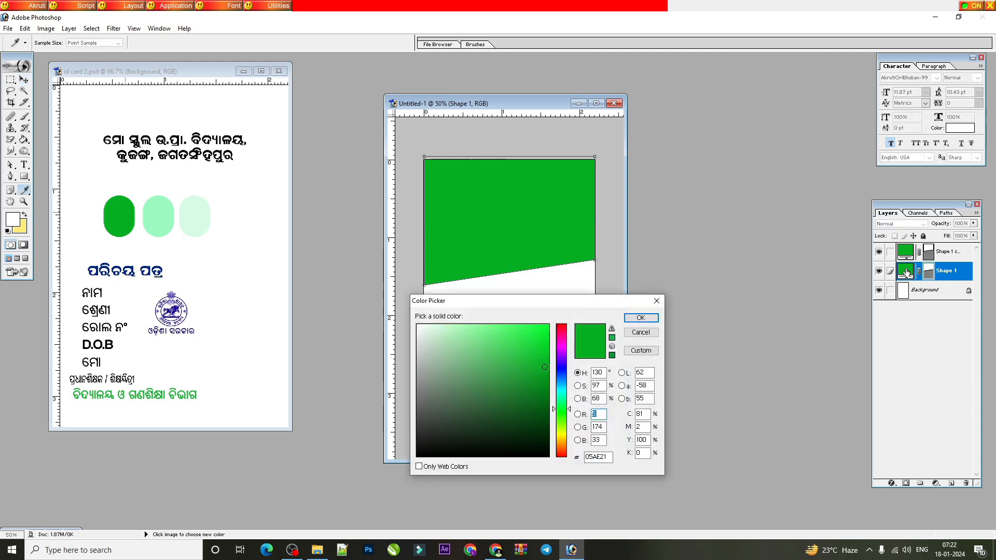
left_click(161, 210)
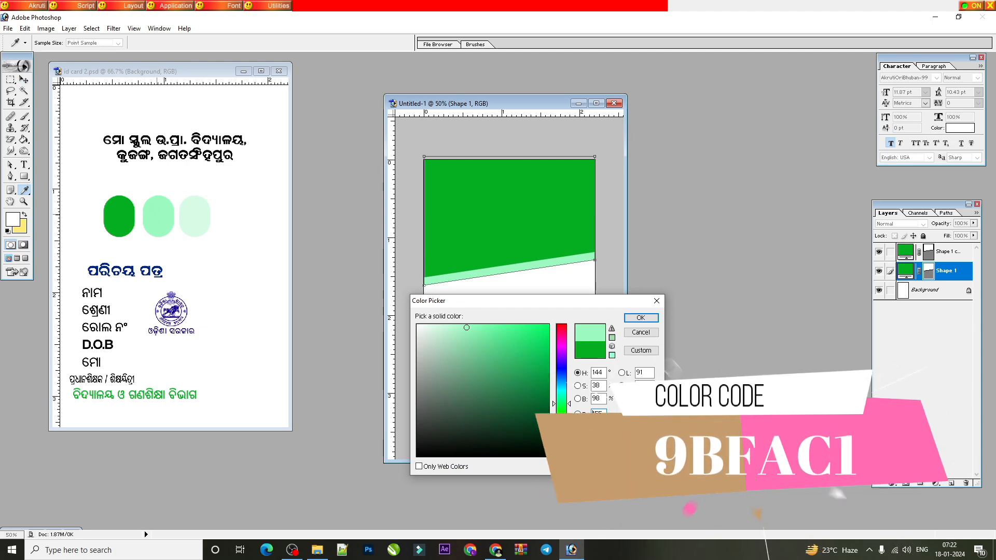
left_click(641, 317)
key("Up")
key("Up")
key("Up")
key("Up")
key("Up")
key("Up")
key("Up")
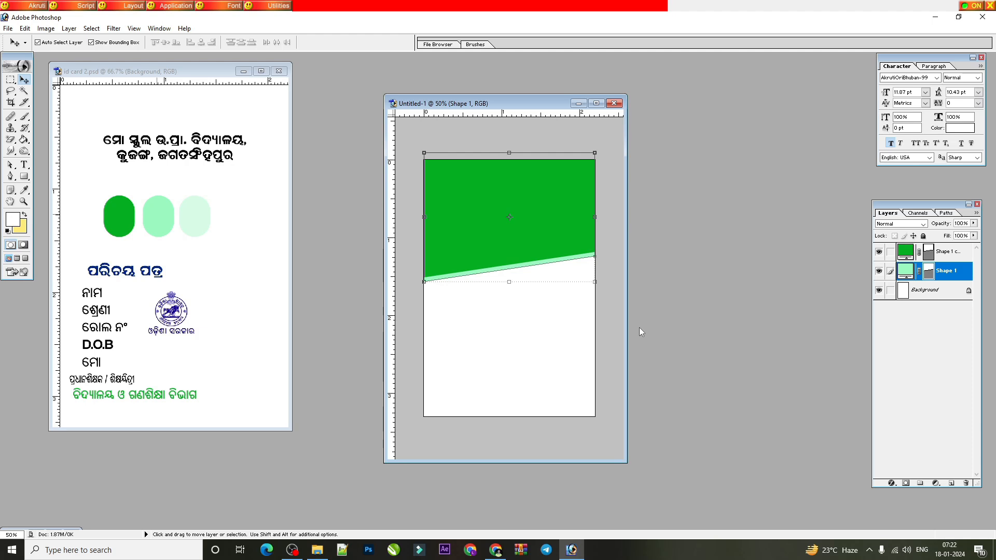
key("Down")
Step: Duplicate the dark green header, move the copy into the card's lower half, and flip it vertically
left_click(552, 217)
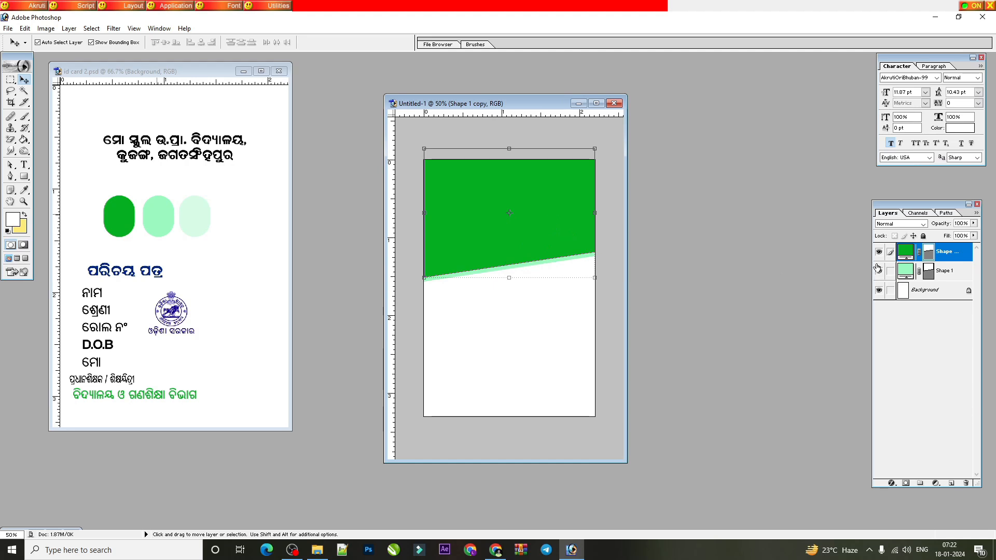
key("ctrl+j")
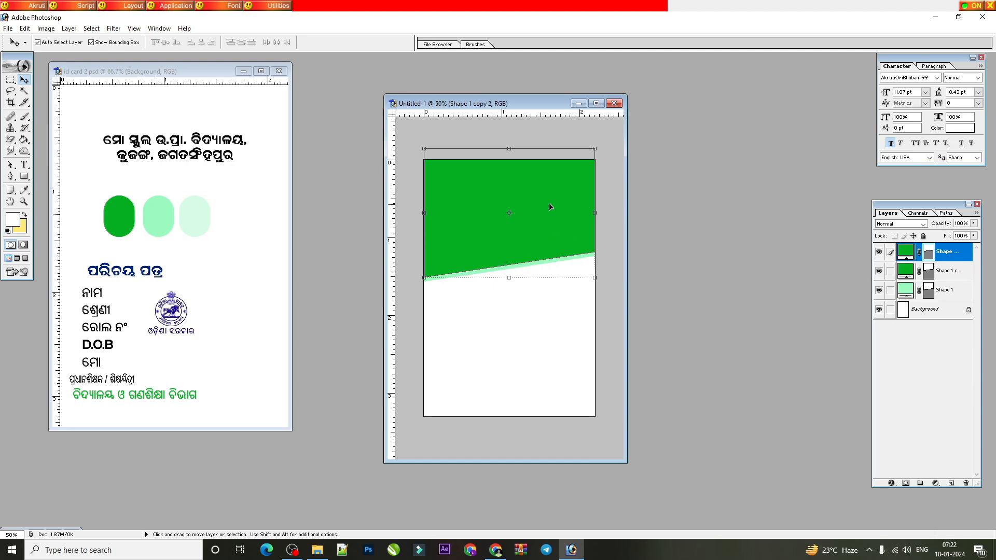
left_click_drag(552, 205, 543, 338)
key("ctrl+t")
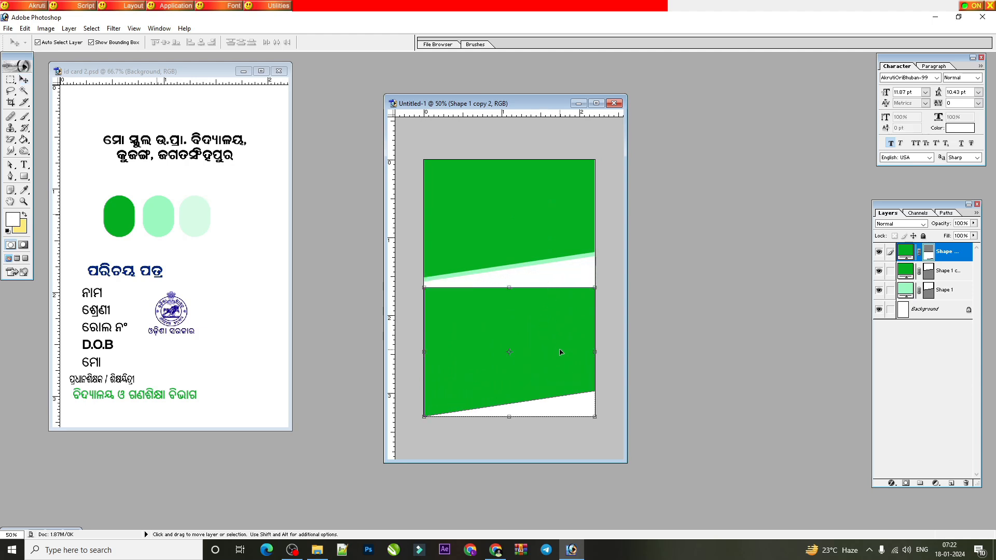
right_click(563, 322)
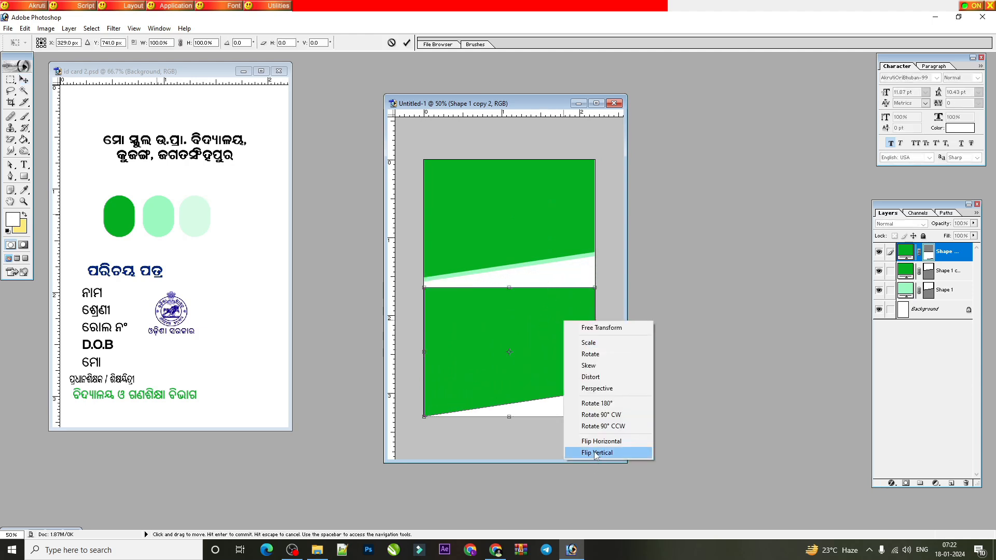
left_click(596, 453)
right_click(555, 360)
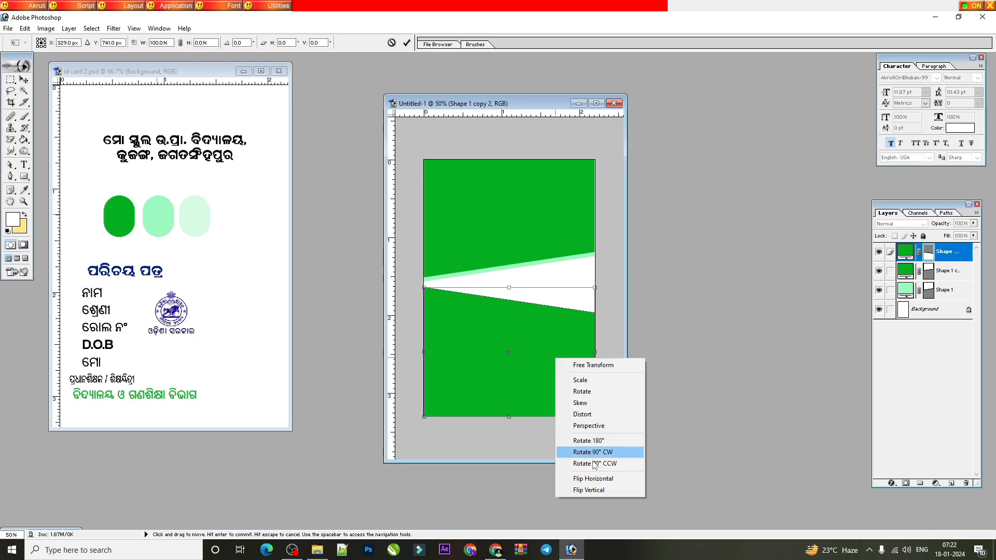
left_click(576, 478)
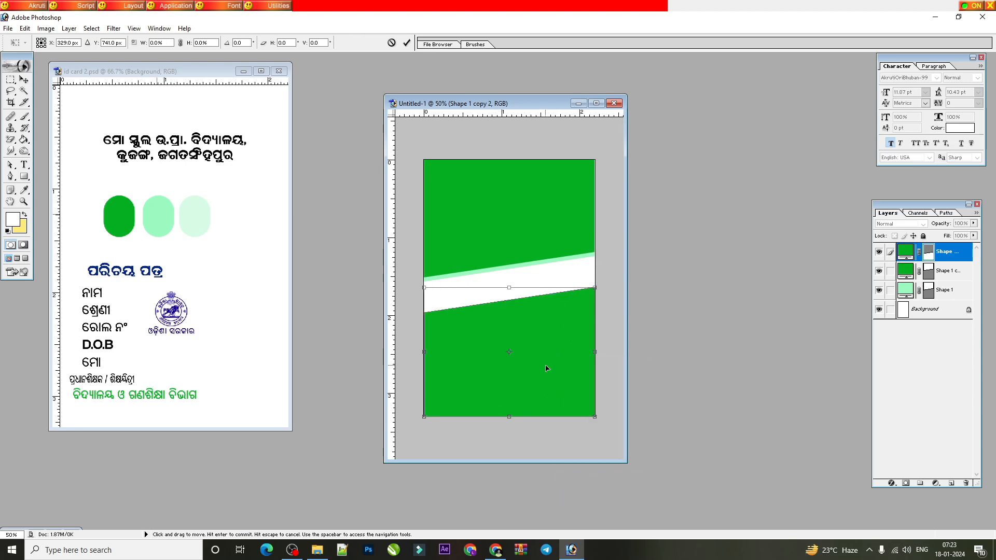
right_click(576, 376)
left_click(597, 493)
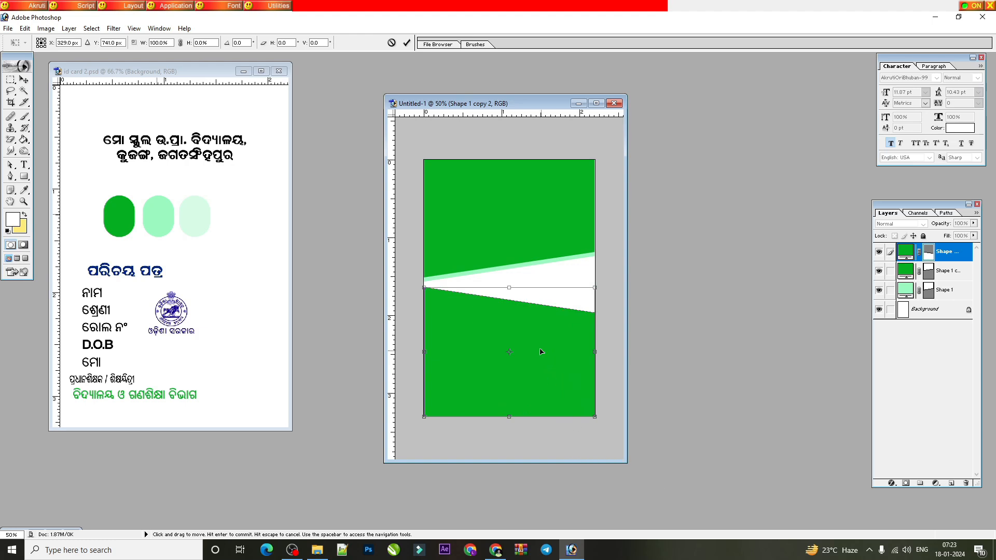
key("Return")
Step: Flip the lower green copy horizontally so it mirrors the header as a footer
right_click(586, 346)
left_click(602, 351)
key("ctrl+t")
right_click(574, 315)
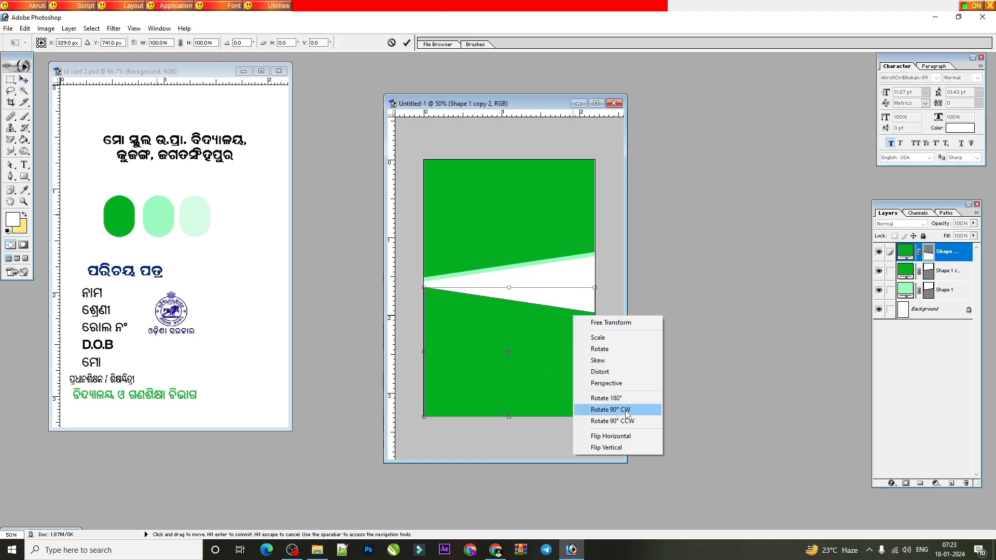
left_click(611, 437)
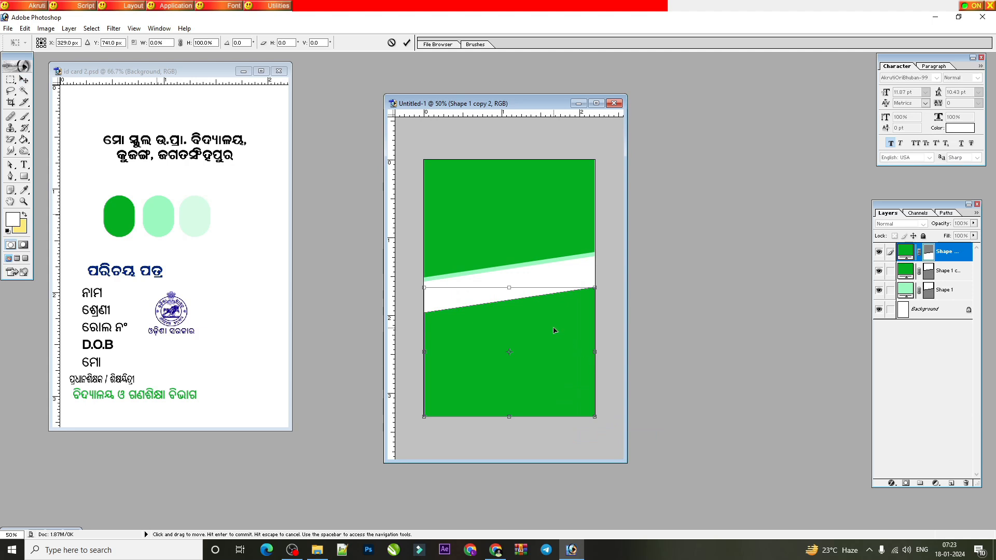
key("Return")
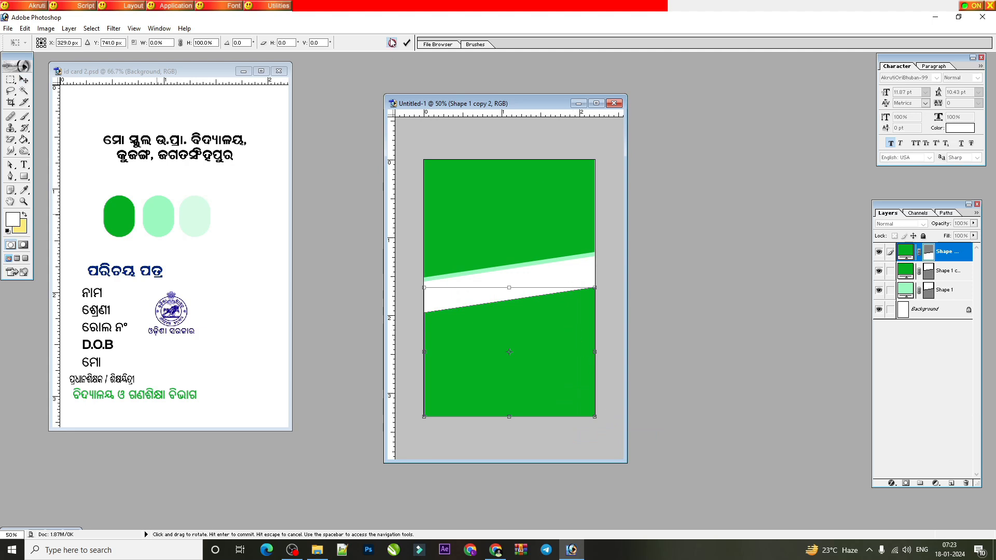
Step: Move the footer to the card's bottom and adjust its left anchor points to set the slant
left_click_drag(519, 317, 511, 411)
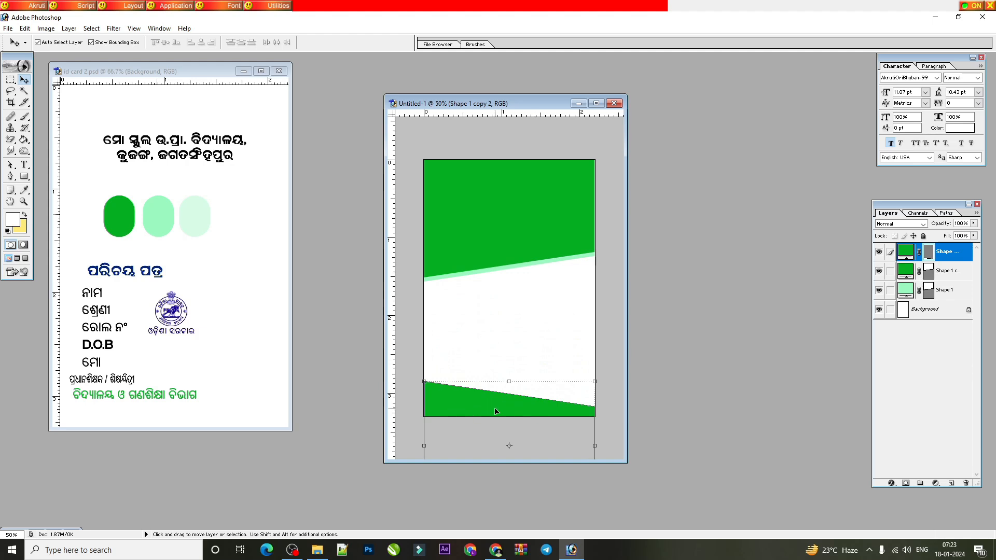
left_click_drag(496, 407, 490, 398)
left_click(9, 165)
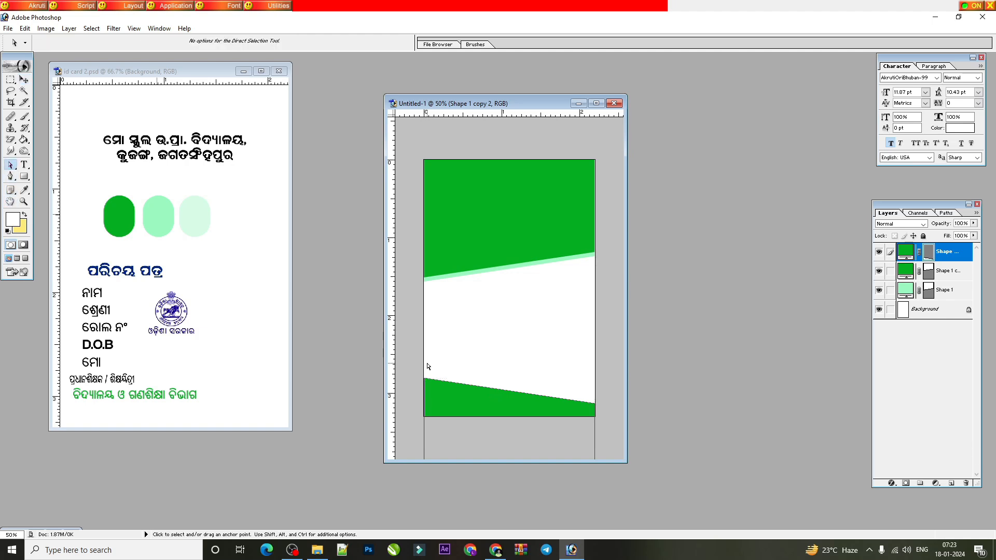
left_click(15, 168)
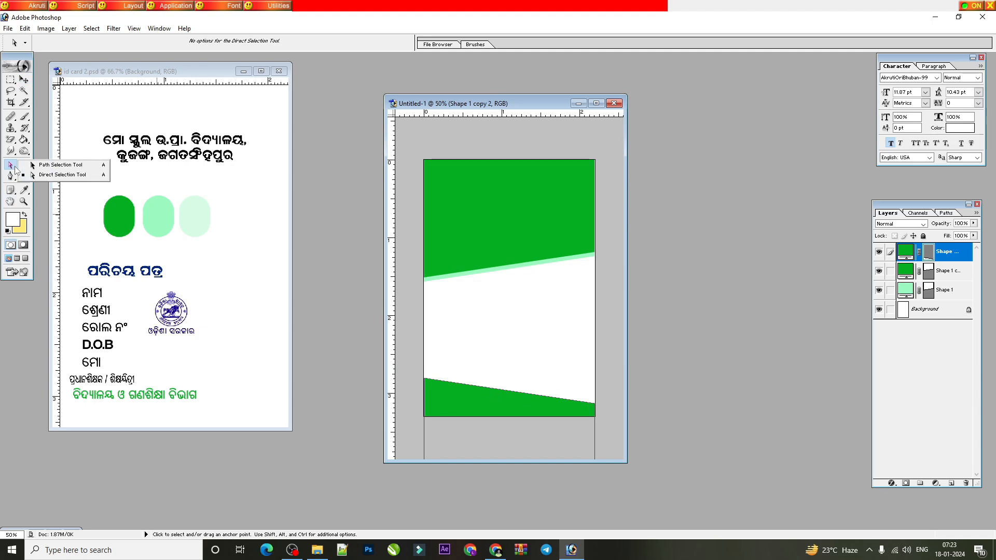
left_click(50, 175)
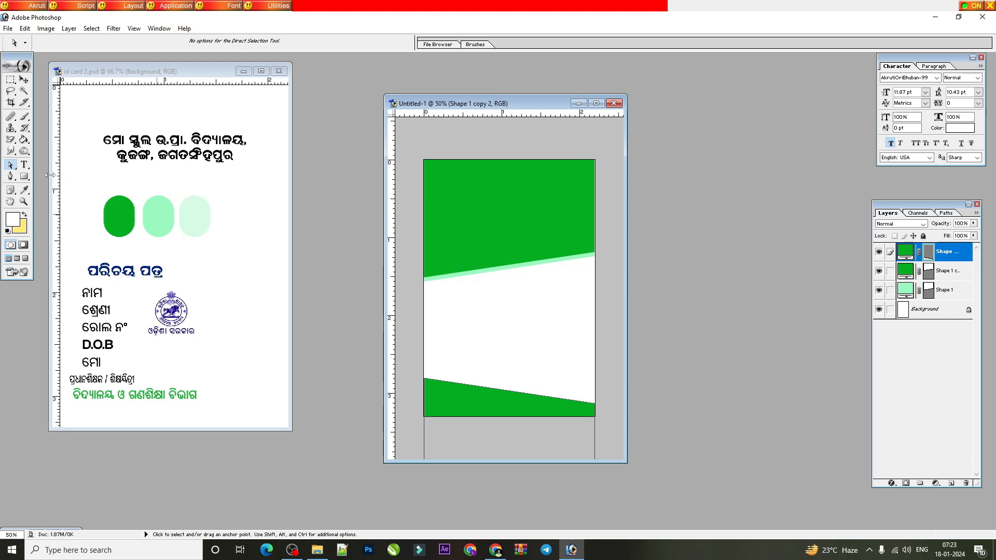
left_click_drag(465, 344, 400, 404)
key("Down")
key("Down")
key("Down")
key("Down")
key("Down")
key("Down")
key("Down")
key("Down")
key("Down")
key("Down")
key("Down")
key("Down")
key("Down")
key("Down")
key("Down")
key("Down")
key("Down")
key("Down")
key("Down")
key("Down")
key("Down")
key("Down")
key("Down")
key("Down")
key("Up")
key("Up")
Step: Nudge the whole footer shape up slightly with the Move tool
left_click(24, 80)
key("Up")
key("Up")
key("Up")
key("Up")
key("Up")
key("Up")
key("Up")
key("Up")
key("Up")
key("Up")
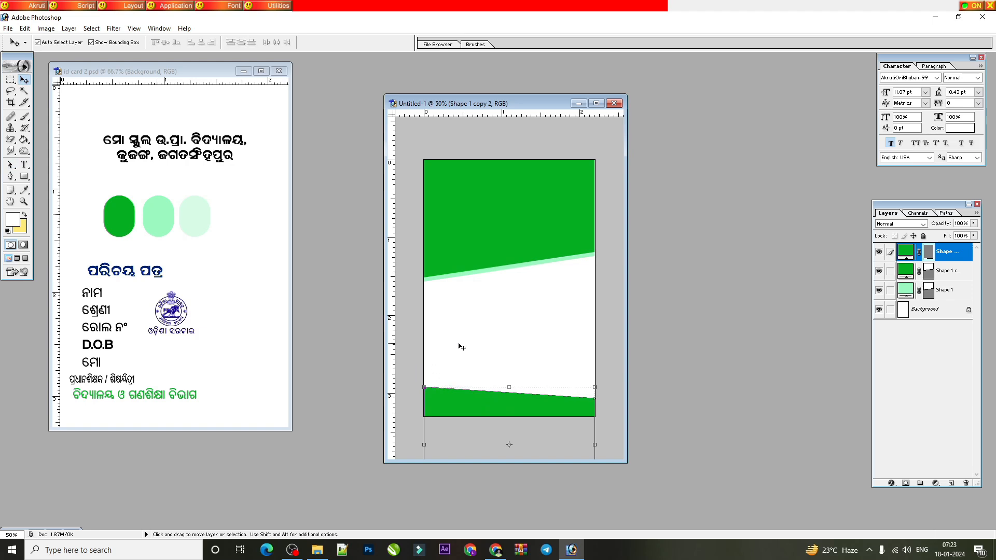
left_click(515, 294)
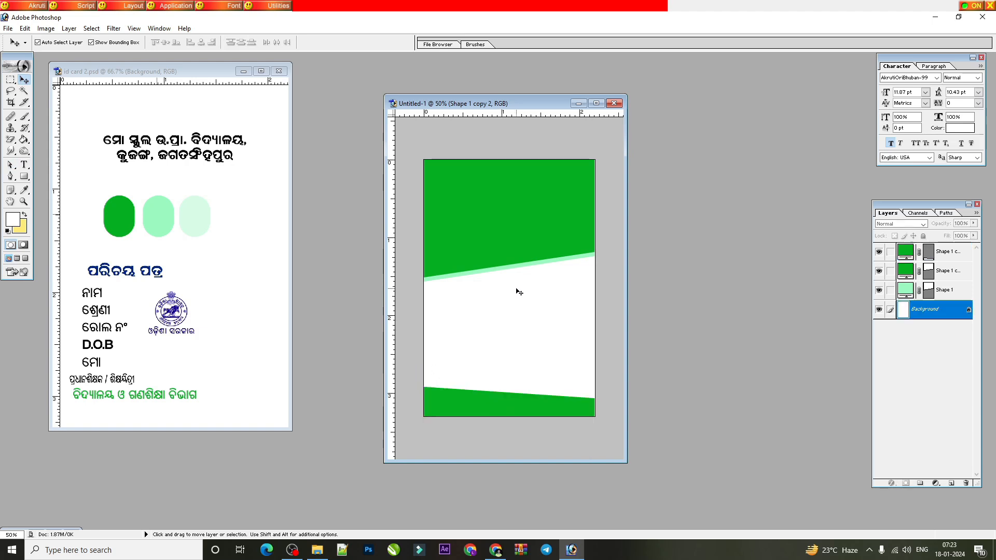
left_click(551, 187)
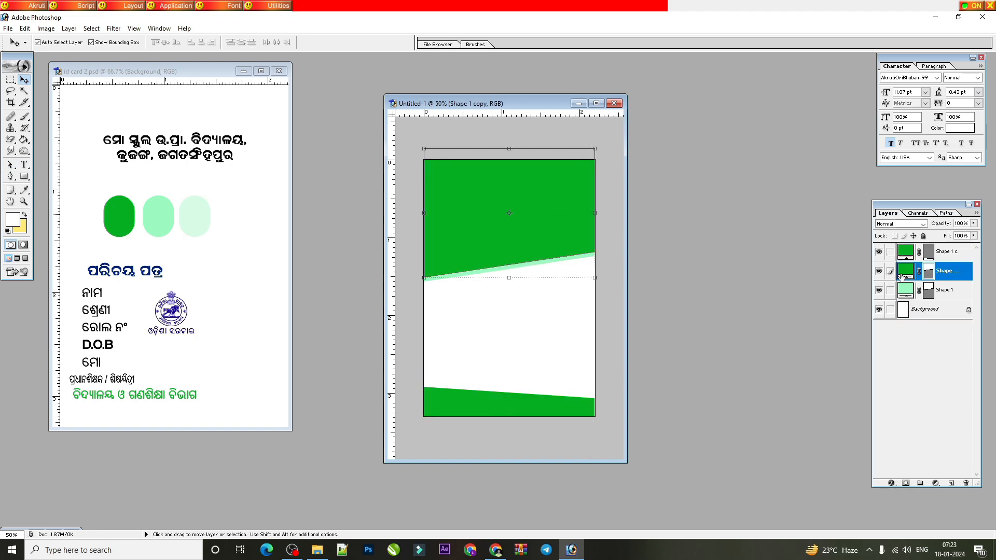
Step: Link the light stripe to the dark header, nudge both up, and widen them to the right
left_click(891, 289)
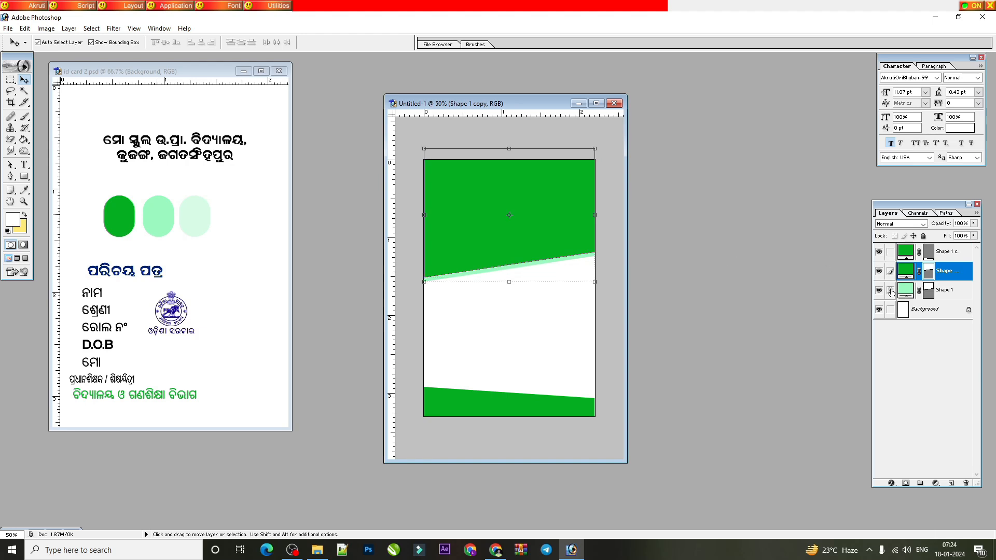
key("Up")
key("Up")
key("Up")
key("Up")
key("Up")
key("Up")
key("Up")
key("Up")
key("Up")
key("Up")
key("Up")
key("Up")
key("Up")
key("Up")
key("Up")
key("Up")
key("Up")
key("Up")
key("Up")
key("Up")
left_click_drag(595, 224, 586, 233)
key("Return")
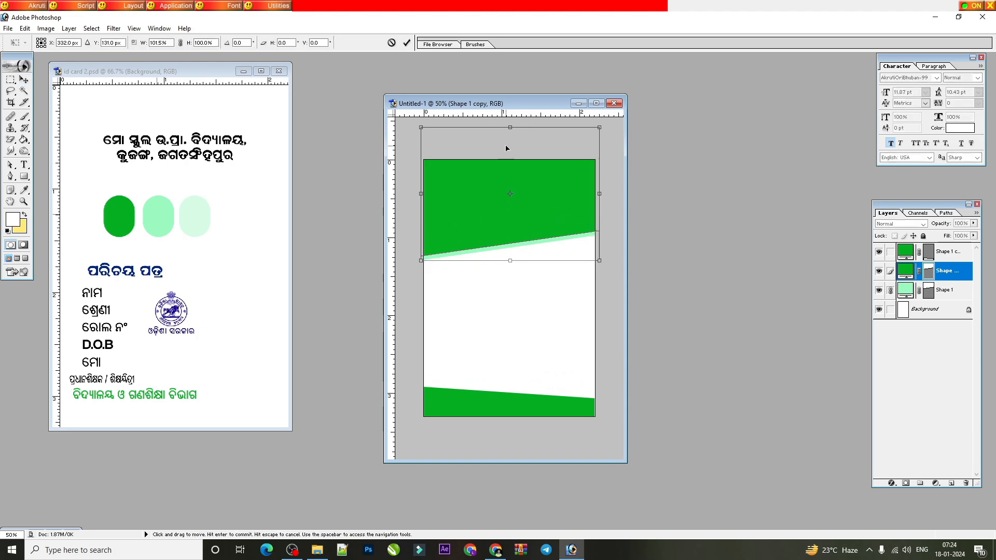
left_click(567, 312)
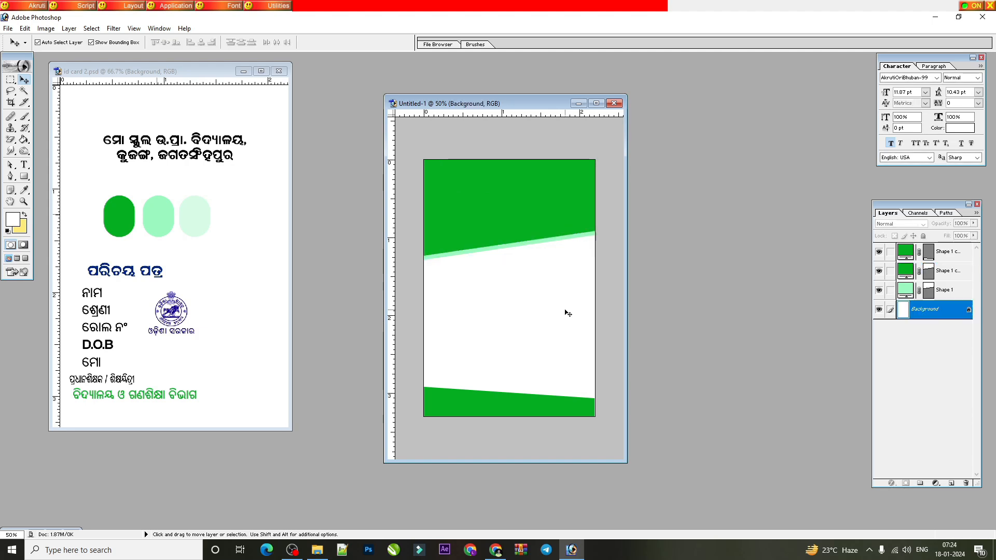
Step: Widen the green footer shape slightly to the right with Free Transform
left_click(542, 407)
key("ctrl+t")
left_click_drag(599, 410, 605, 410)
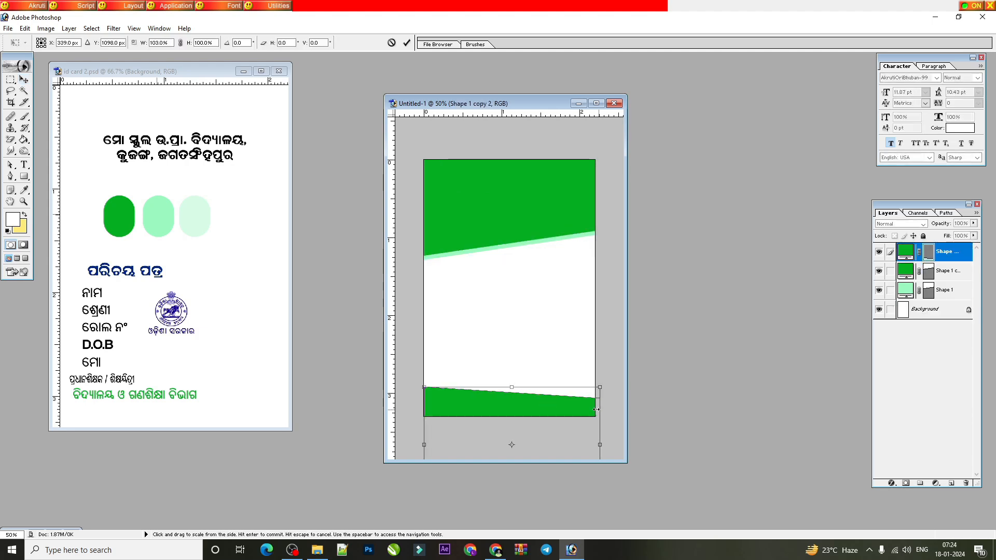
key("Return")
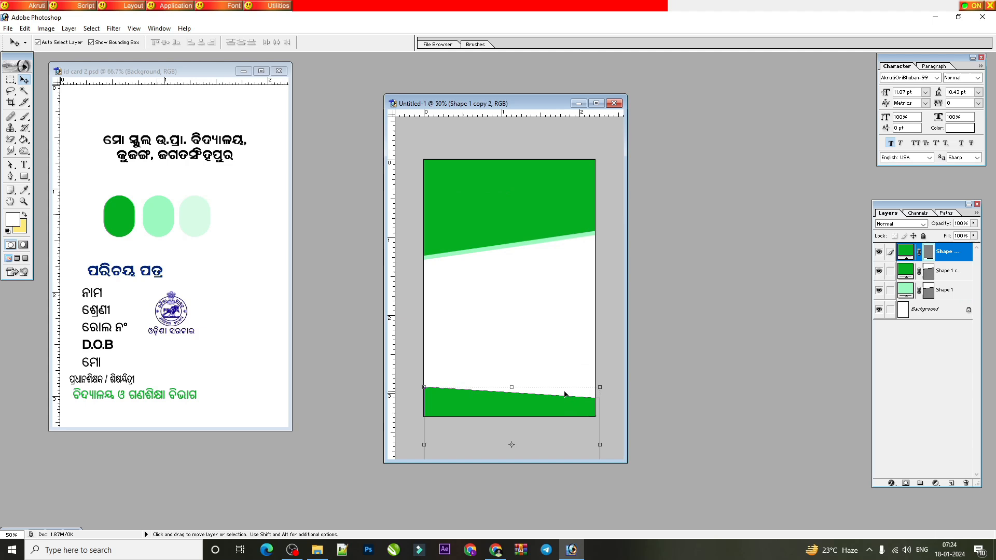
Step: Pull the footer's bottom anchors up, nudge it left, and duplicate it as Shape 1 copy 3
key("ctrl+minus")
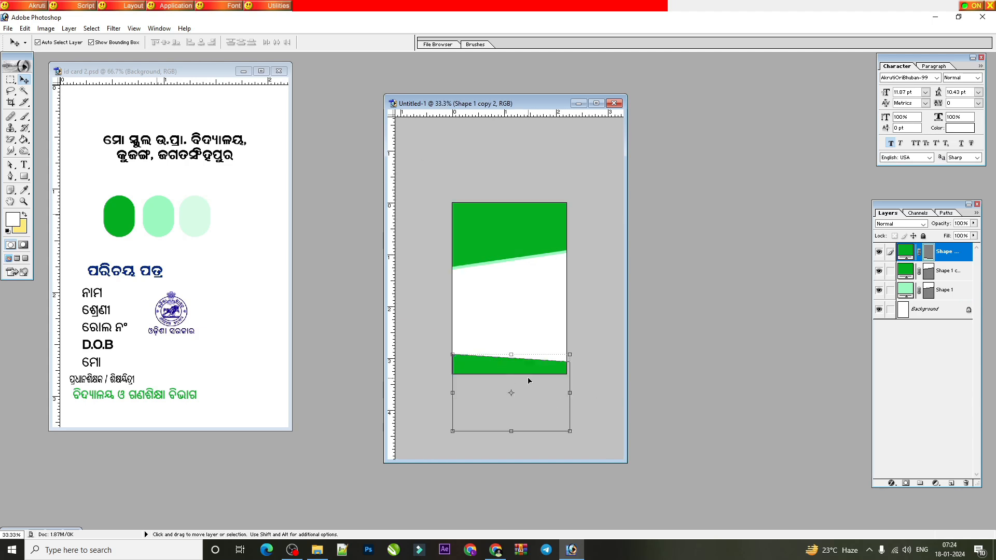
left_click(10, 164)
left_click_drag(595, 416, 425, 448)
left_click_drag(569, 429, 566, 395)
key("v")
key("Left")
key("Left")
key("ctrl+j")
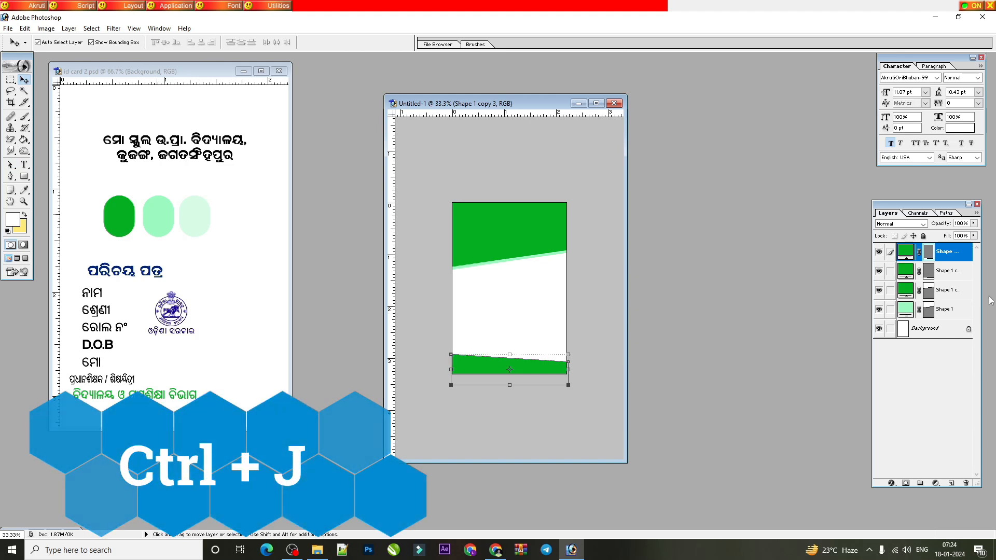
left_click(909, 275)
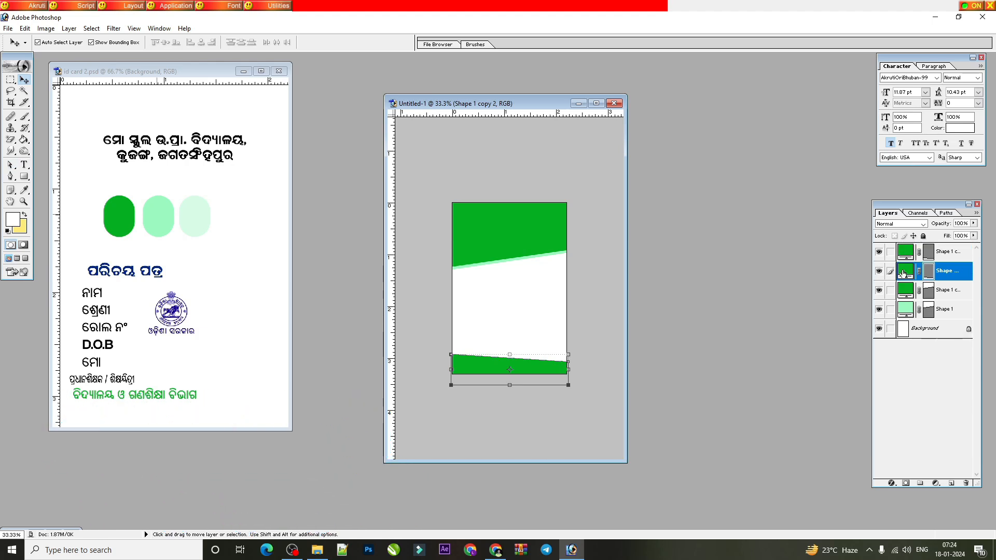
Step: Fill the lower footer copy with light green 9BFAC1 and nudge it up into a pale top stripe
double_click(904, 274)
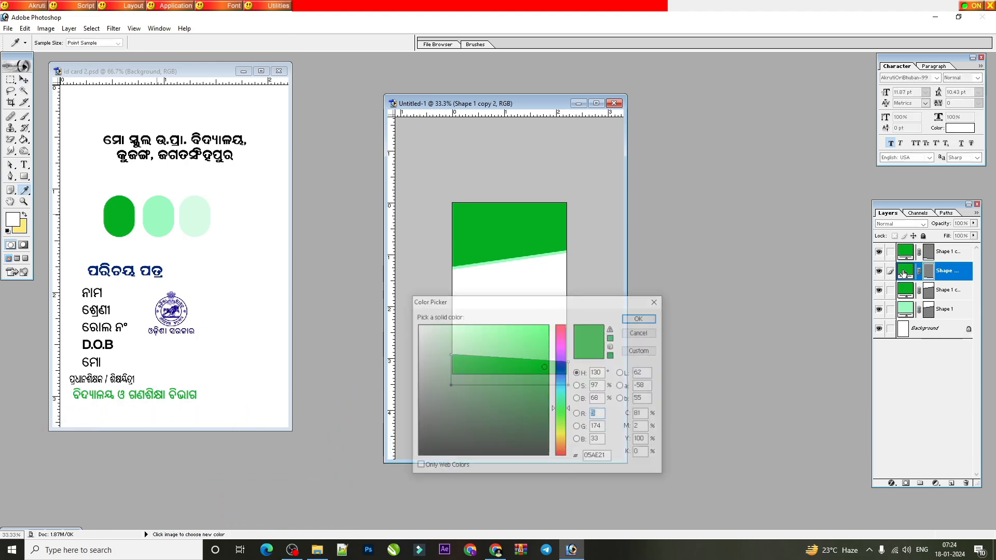
left_click(161, 213)
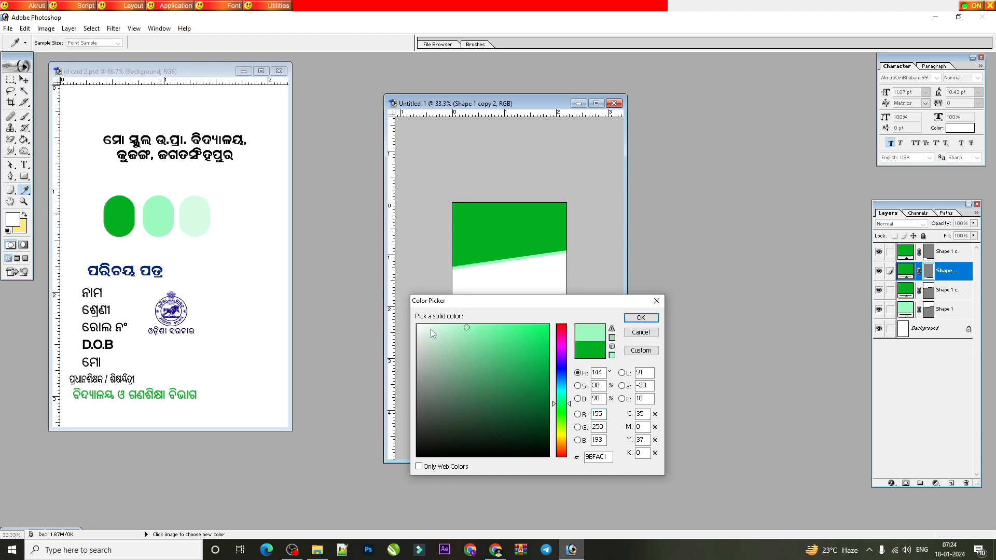
key("Return")
key("ctrl+plus")
key("ctrl+plus")
key("ctrl+plus")
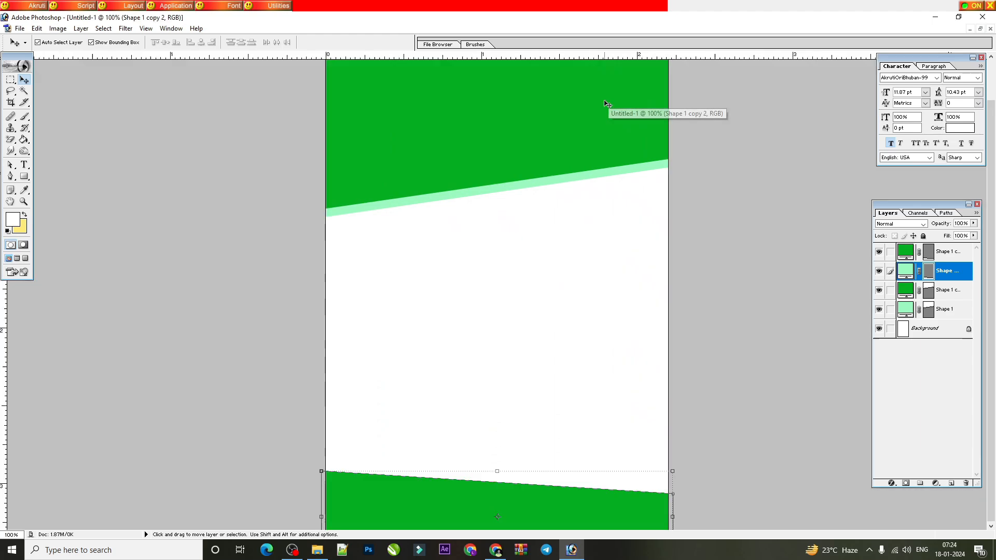
left_click(605, 103)
key("Up")
key("Up")
key("Up")
key("Up")
key("Up")
key("Up")
key("Up")
key("Up")
key("Up")
key("Up")
left_click(553, 261)
key("ctrl+minus")
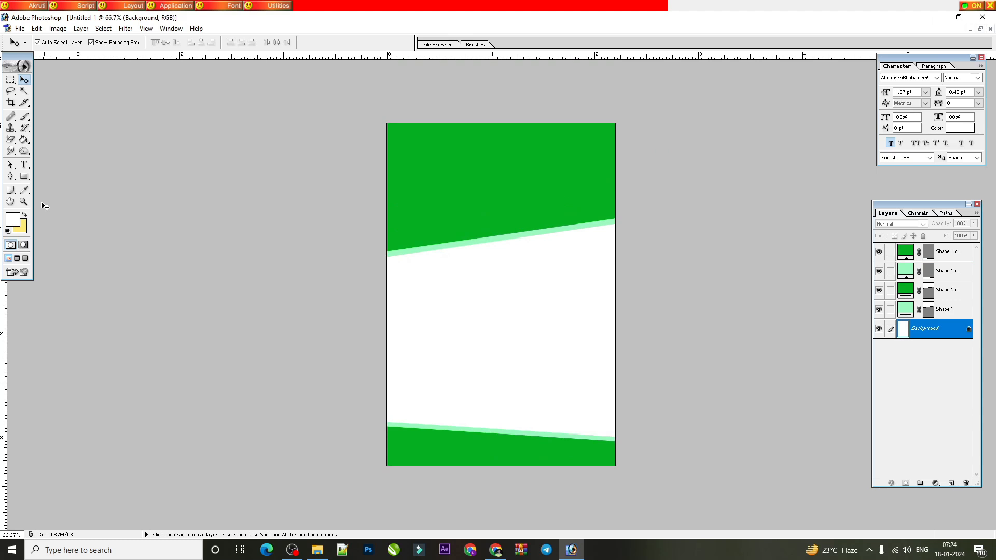
Step: Draw a rounded-rectangle photo frame with 40 px corner radius across the header's lower edge
left_click(24, 176)
left_click(78, 186)
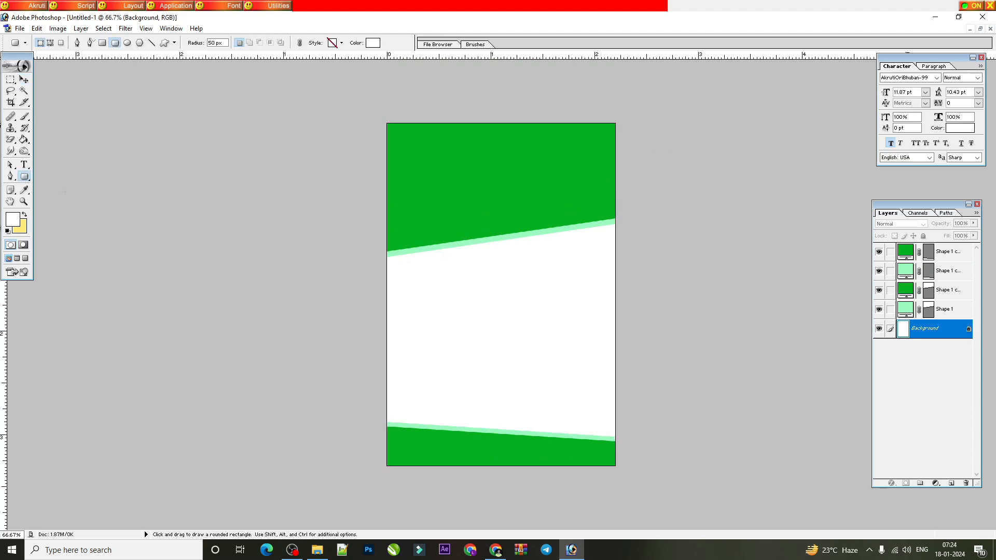
left_click(24, 176)
left_click(61, 187)
left_click_drag(467, 197, 540, 289)
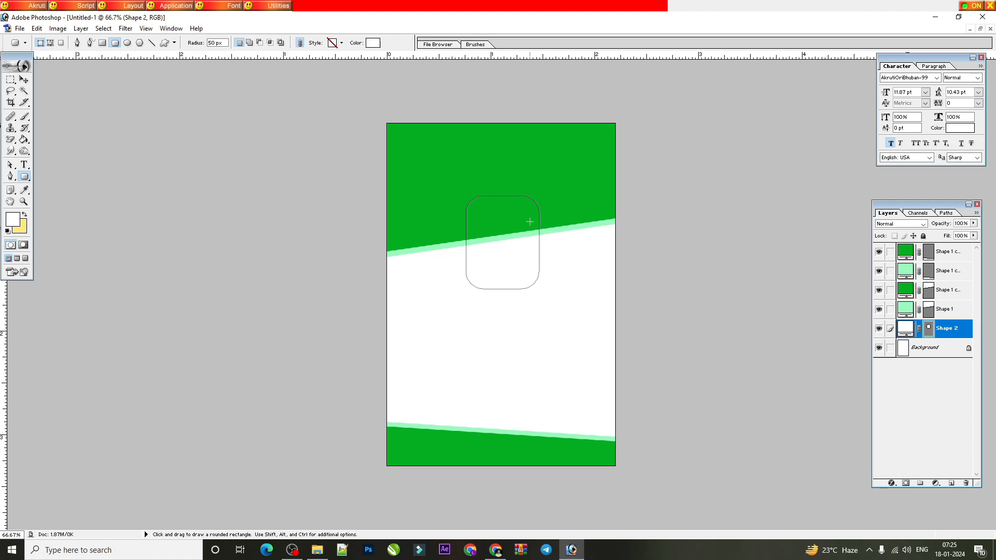
key("ctrl+z")
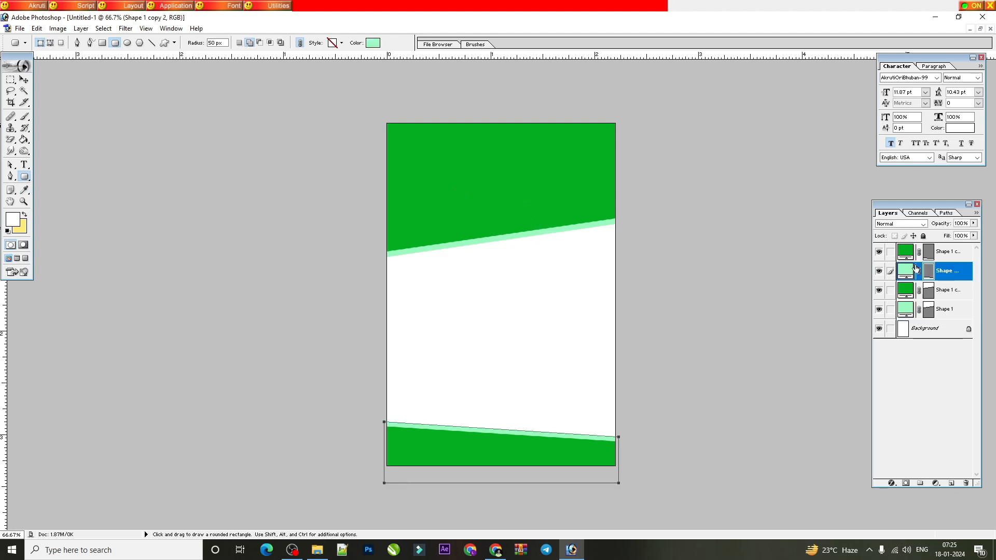
left_click(943, 253)
left_click_drag(472, 171, 535, 269)
key("ctrl+z")
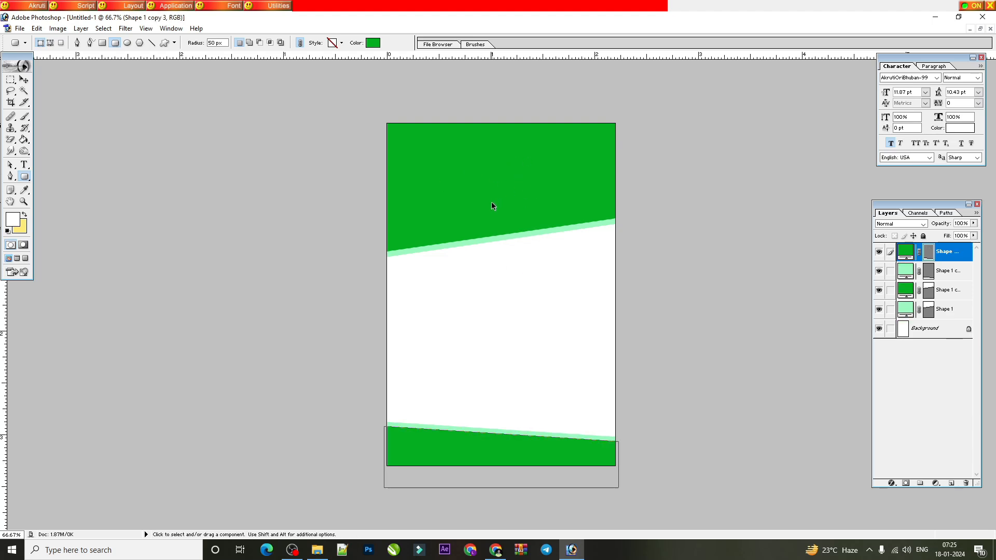
double_click(213, 43)
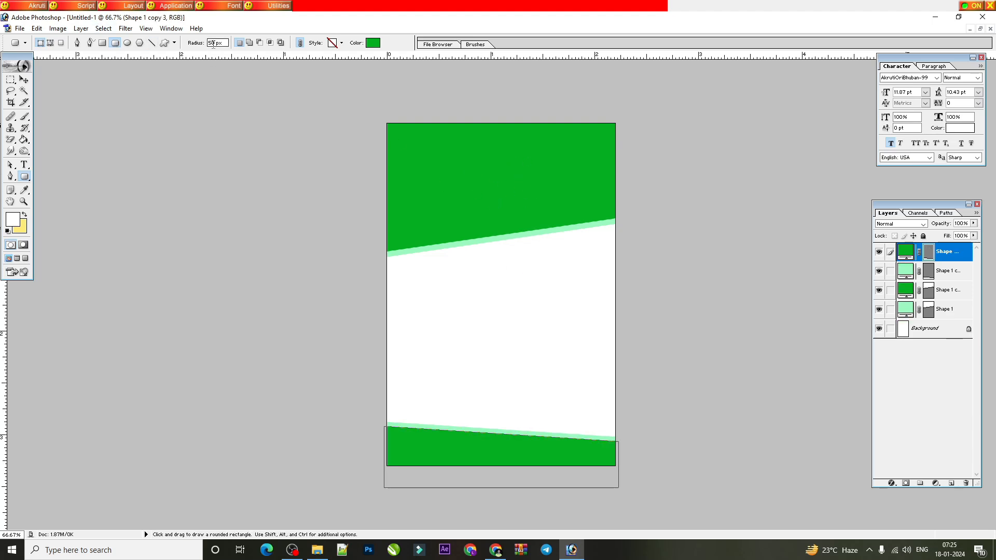
double_click(213, 43)
left_click_drag(498, 222, 549, 284)
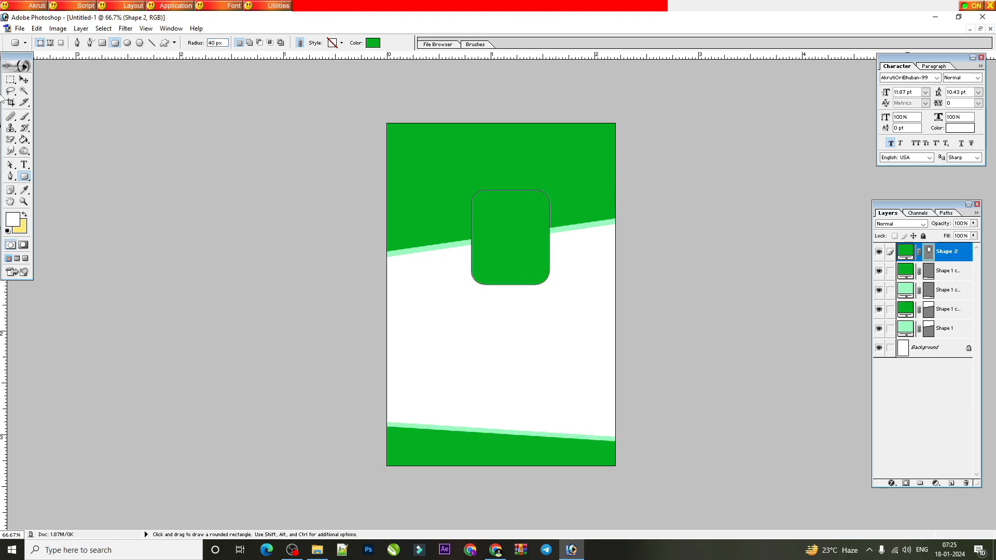
Step: Fill the photo frame white and centre it horizontally on the card
left_click(24, 80)
double_click(907, 253)
left_click_drag(471, 347, 340, 295)
key("Return")
left_click_drag(529, 234, 524, 233)
key("ctrl+a")
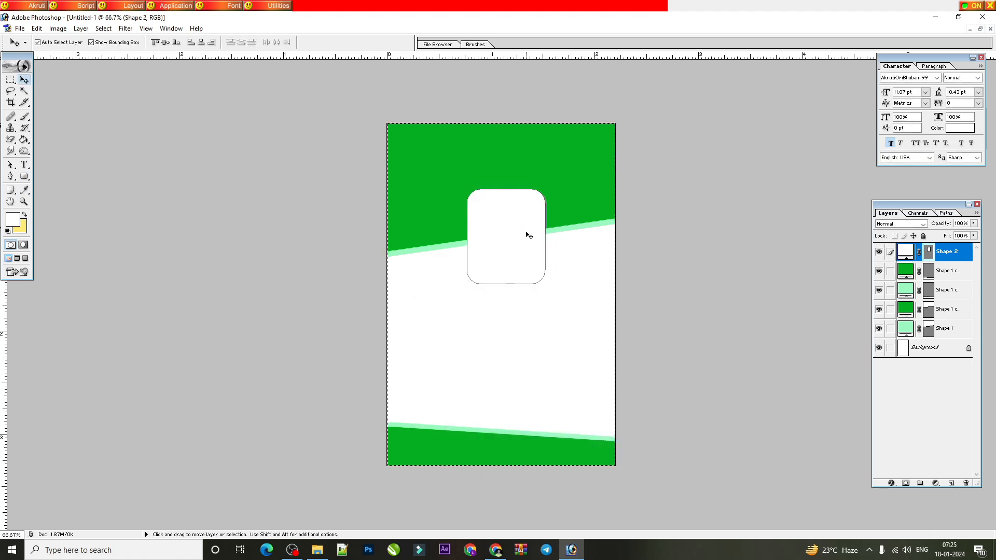
left_click(202, 44)
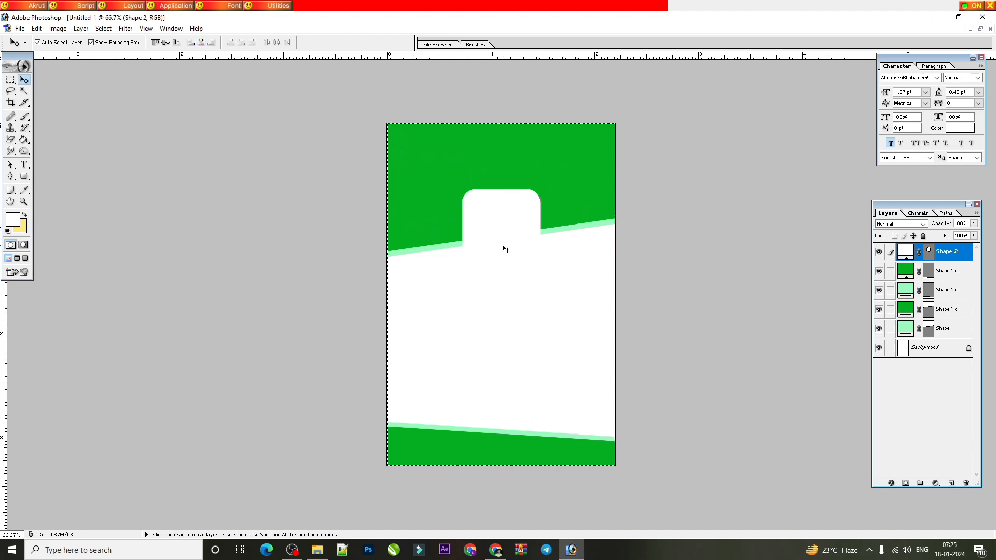
key("ctrl+d")
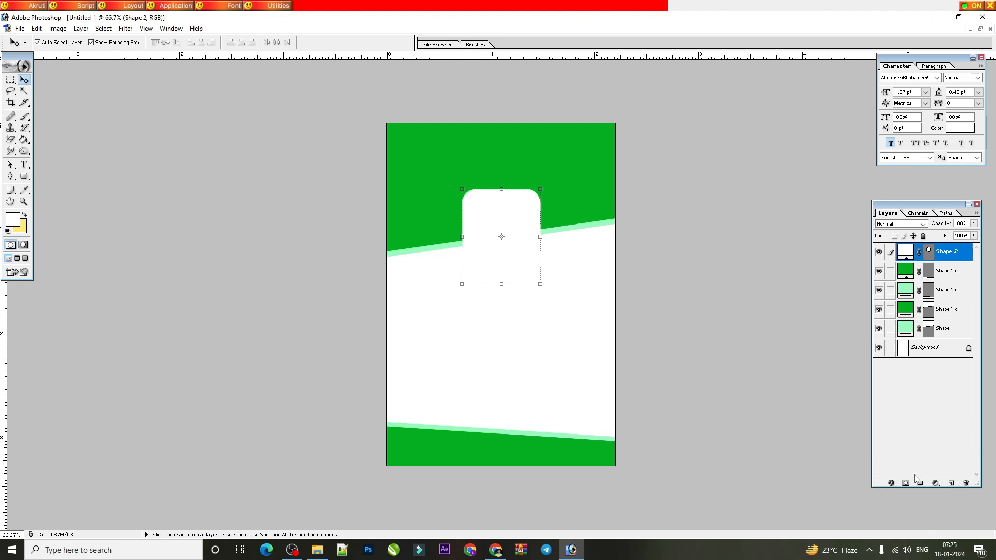
Step: Add a 3 px Stroke effect to the photo frame, sampled from the light-green stripe
left_click(891, 484)
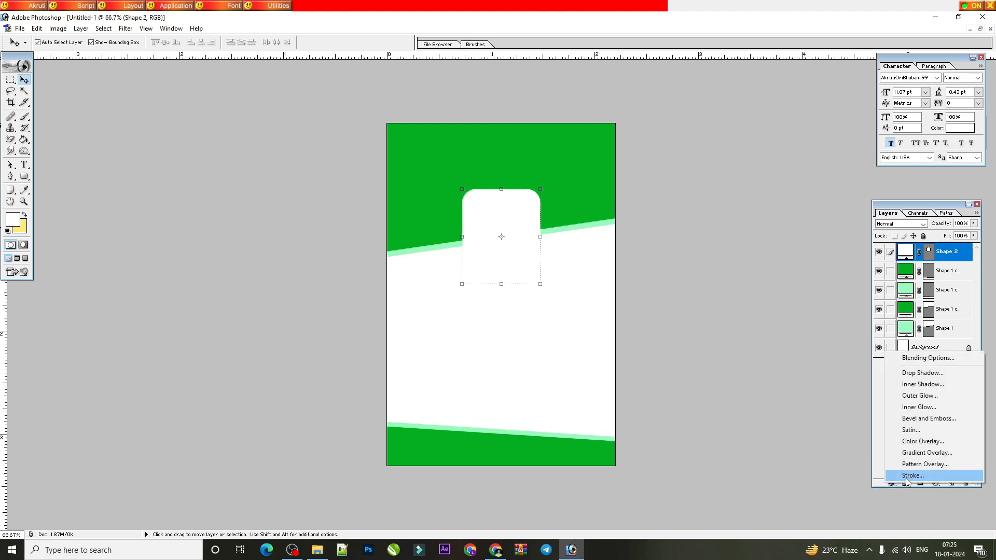
left_click(908, 483)
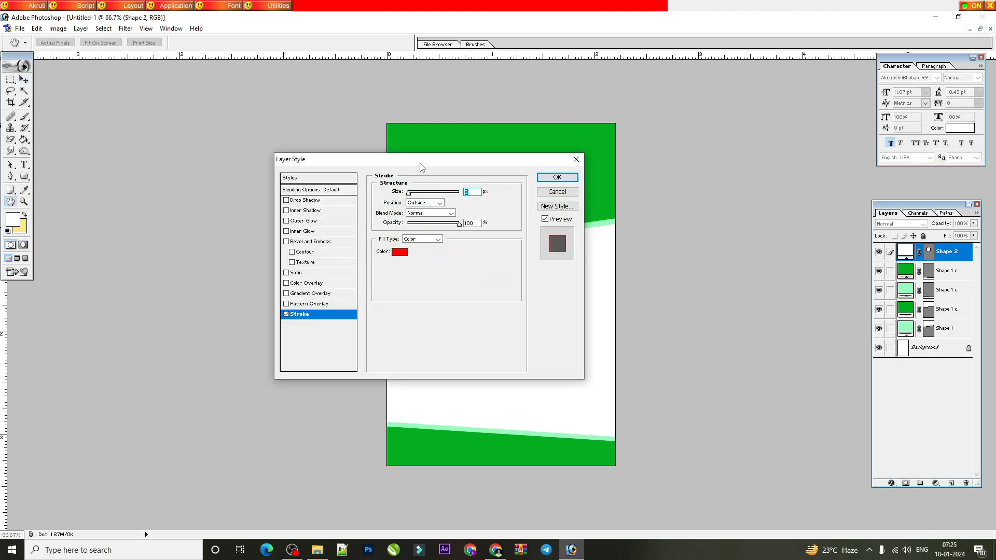
left_click_drag(421, 164, 785, 137)
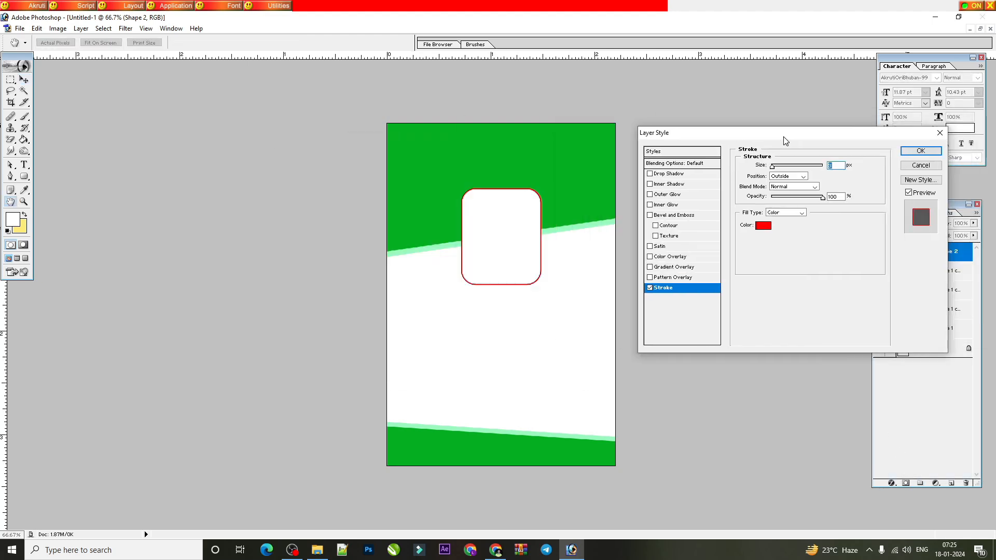
left_click(568, 228)
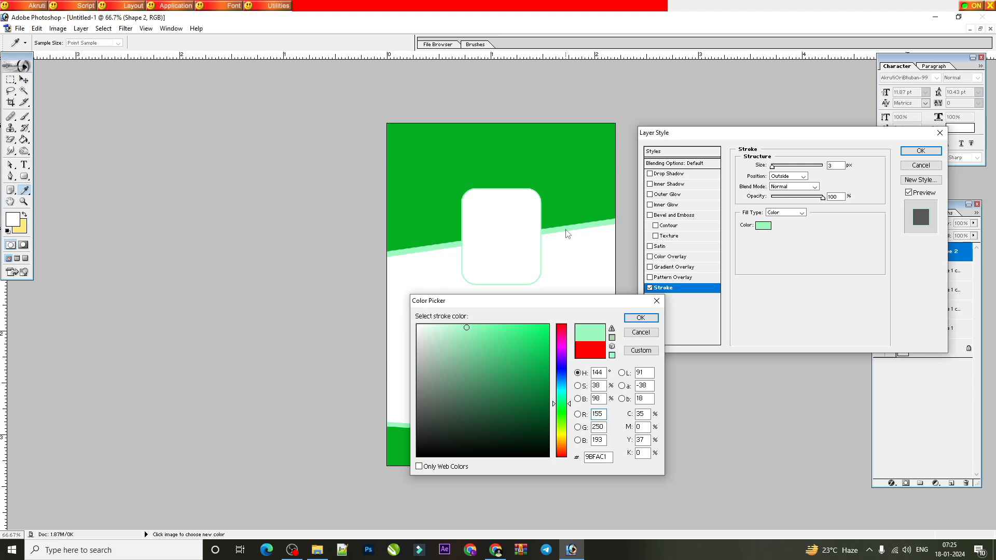
key("Return")
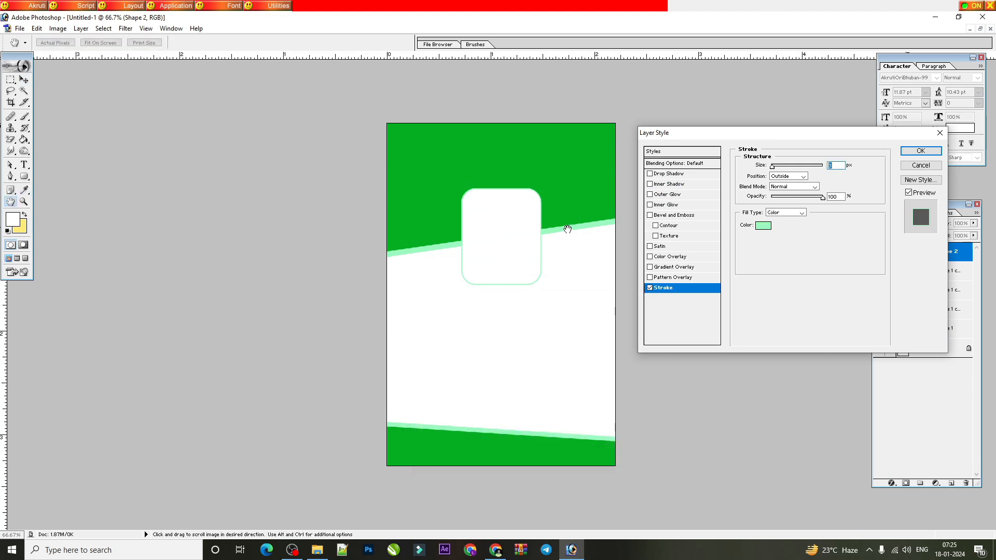
key("Up")
key("Down")
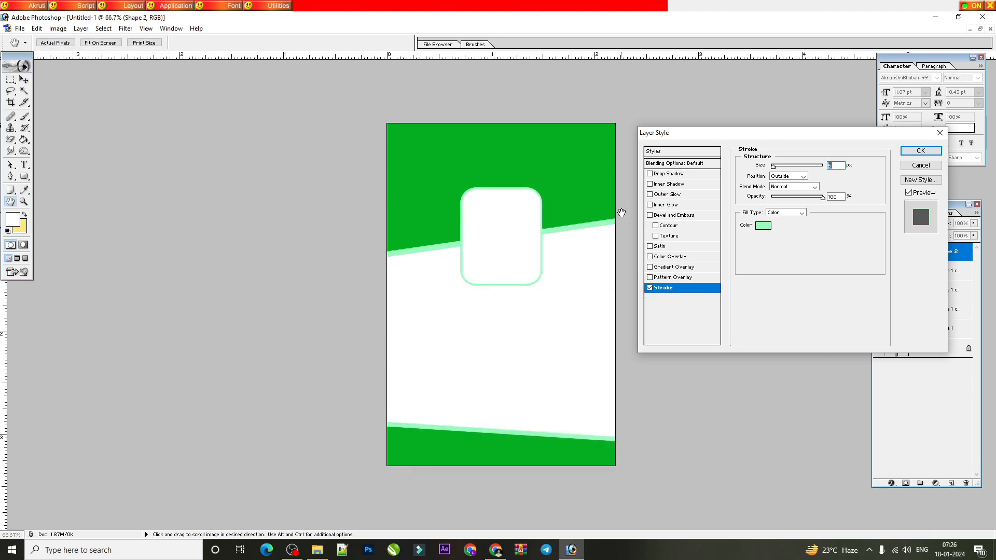
key("Return")
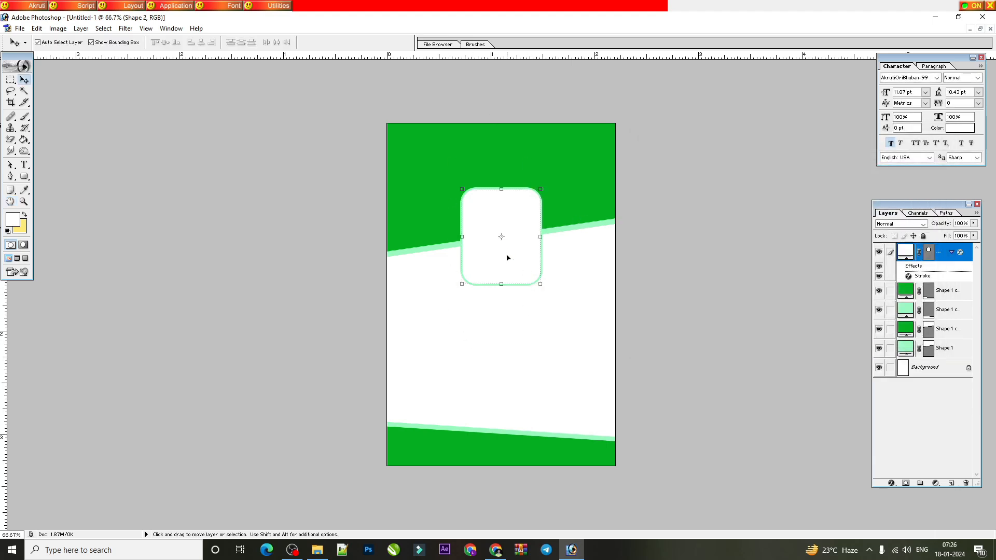
Step: Move the photo frame slightly down and shrink it a little around its centre
left_click_drag(508, 257, 508, 268)
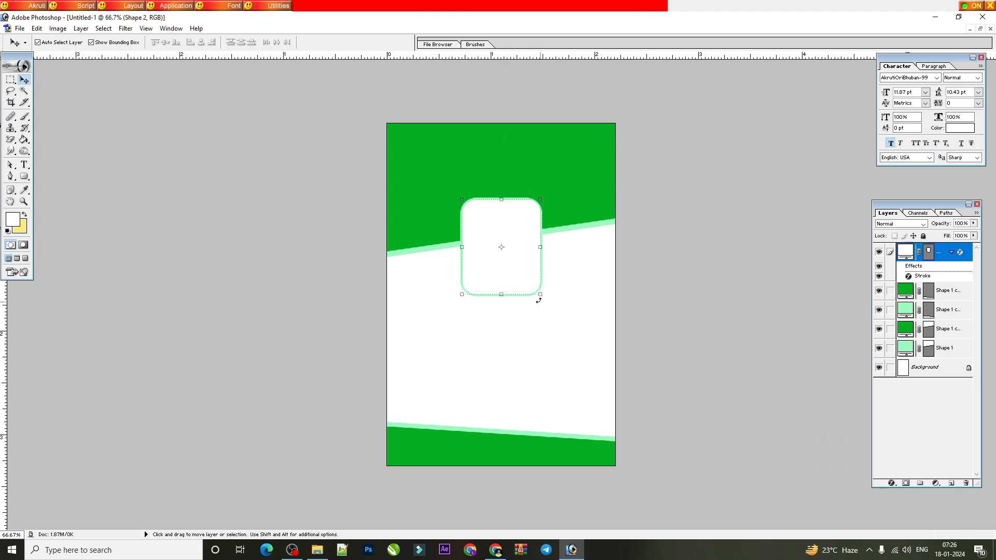
left_click_drag(538, 301, 537, 291)
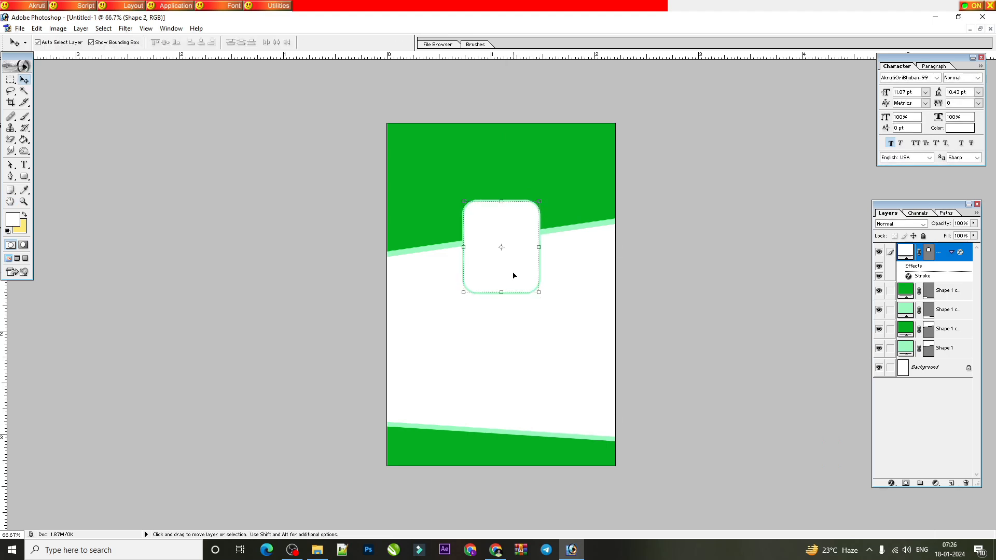
left_click(980, 29)
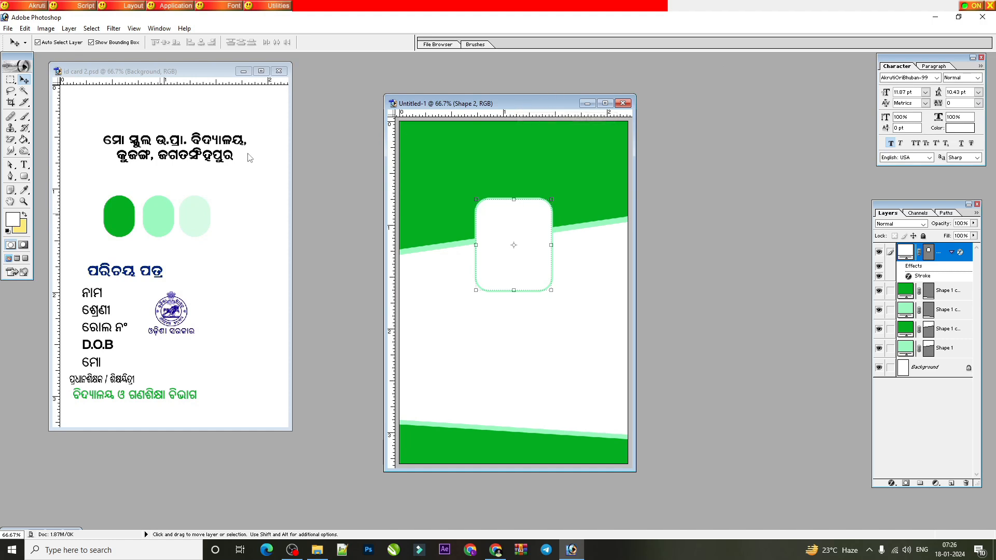
Step: Copy the Odisha emblem from id card 2.psd onto the new card, centred horizontally
left_click(173, 313)
left_click_drag(178, 313, 521, 149)
key("ctrl+a")
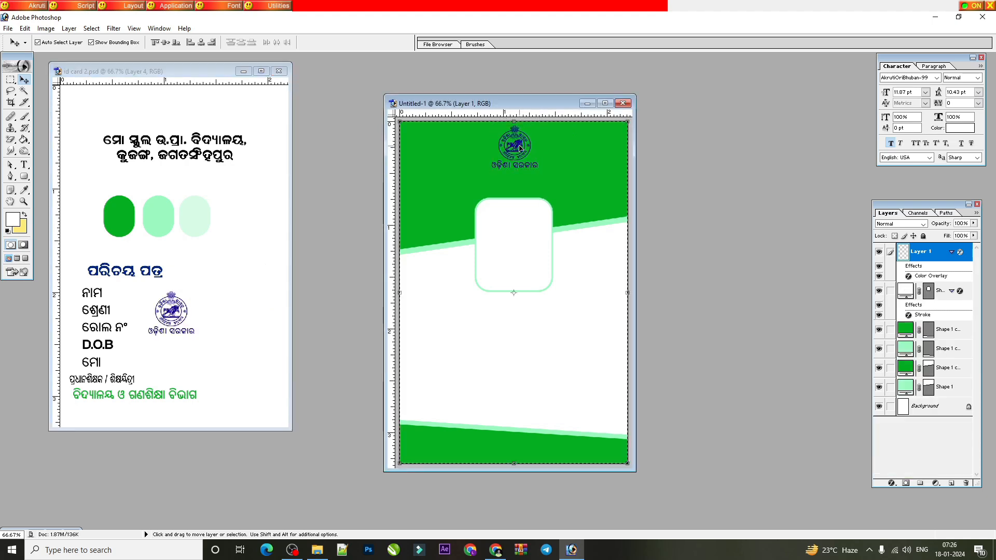
left_click(201, 43)
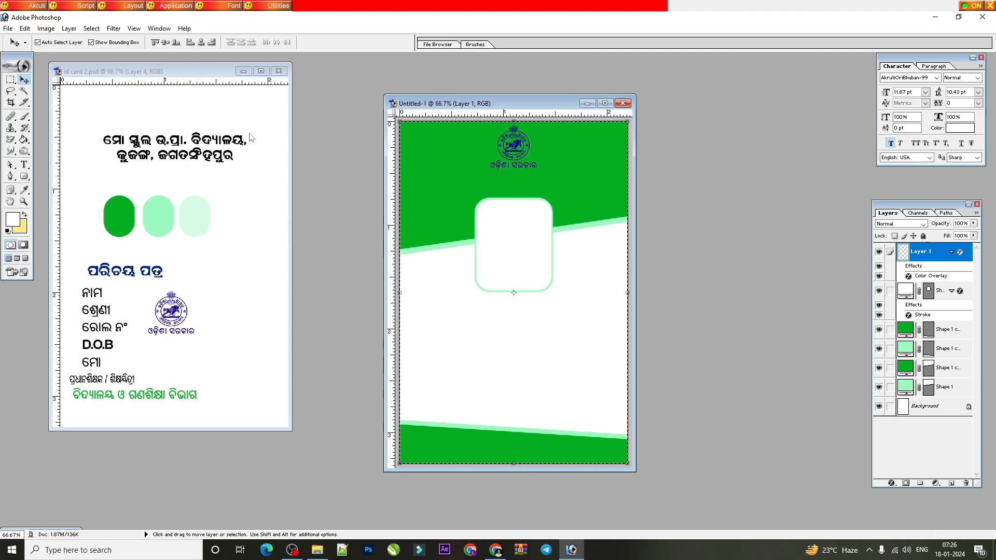
key("ctrl+d")
Step: Zoom in on the emblem at the header top and open its Color Overlay settings
key("ctrl+plus")
key("ctrl+plus")
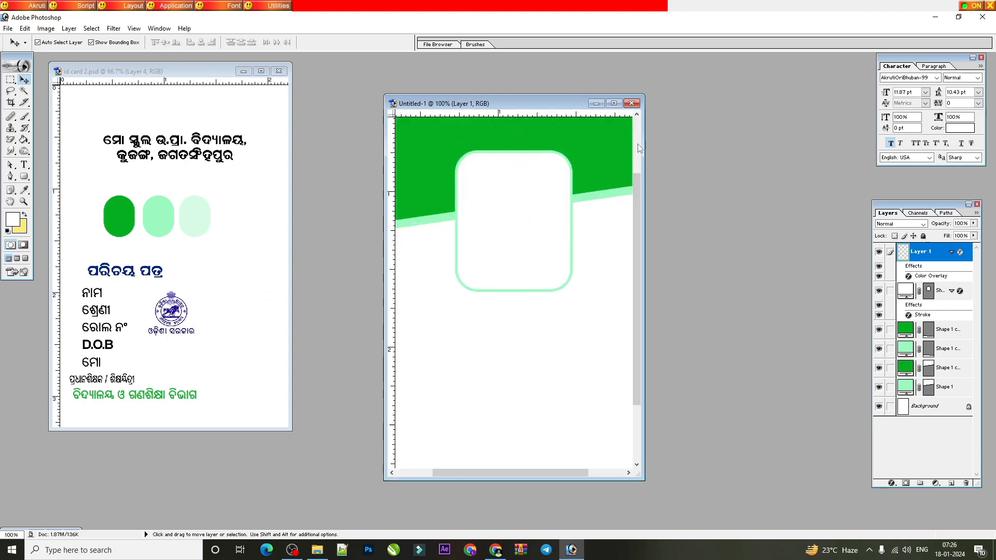
left_click_drag(522, 131, 542, 393)
left_click_drag(525, 275, 518, 336)
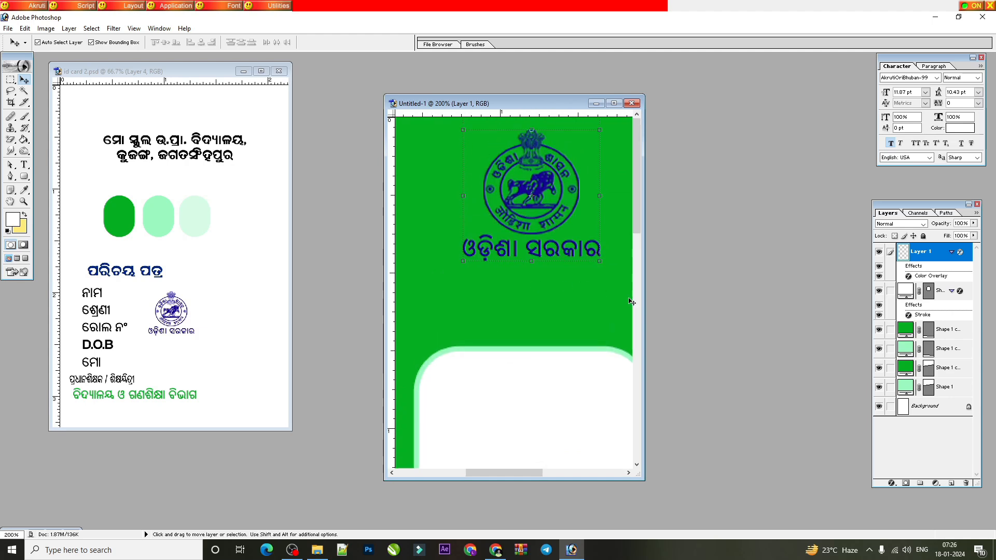
left_click_drag(644, 322, 806, 343)
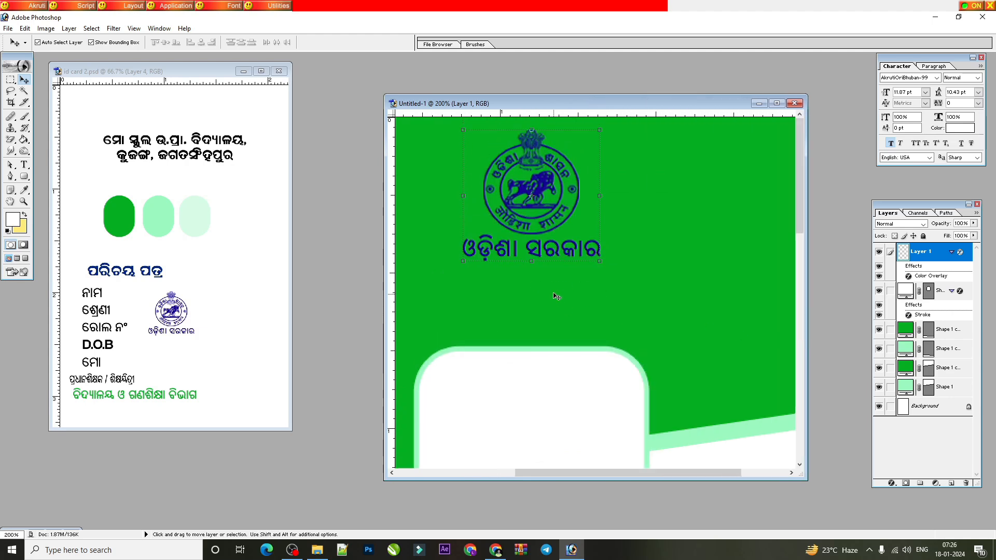
key("ctrl+minus")
key("ctrl+minus")
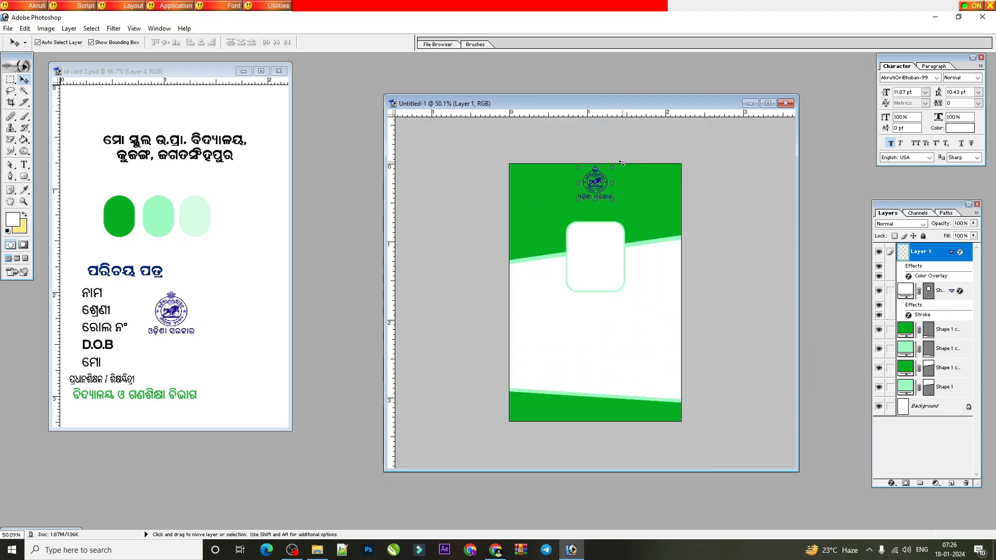
key("ctrl+plus")
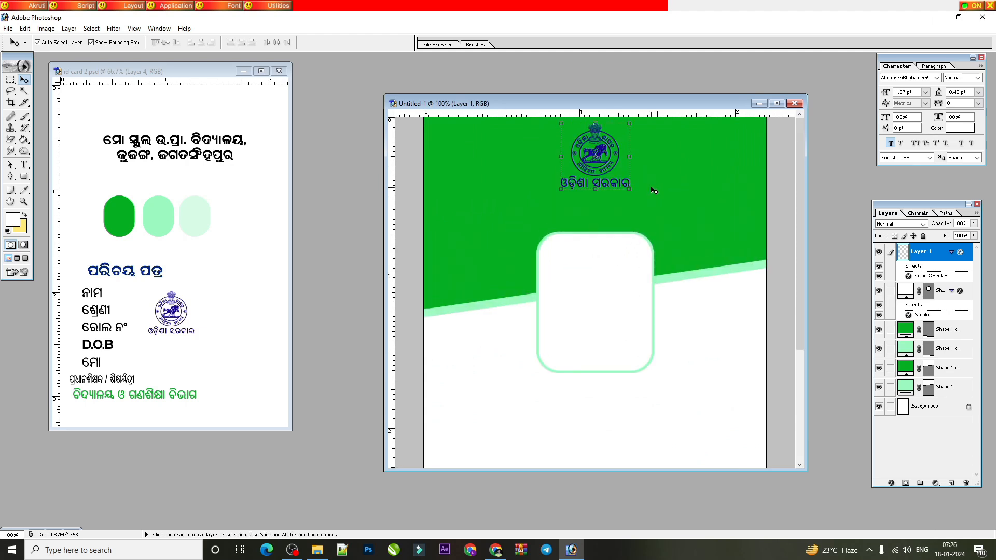
key("ctrl+plus")
left_click(776, 105)
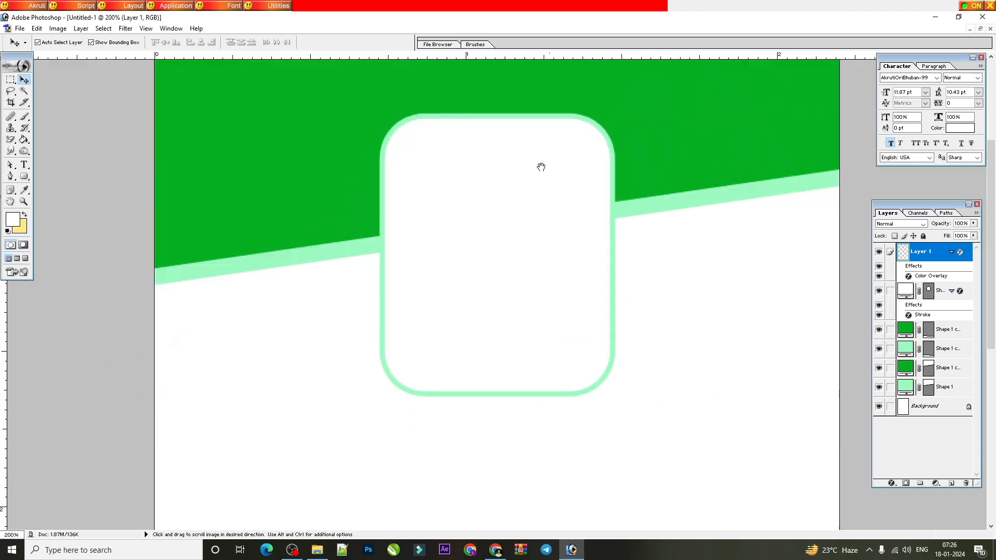
left_click_drag(540, 166, 528, 460)
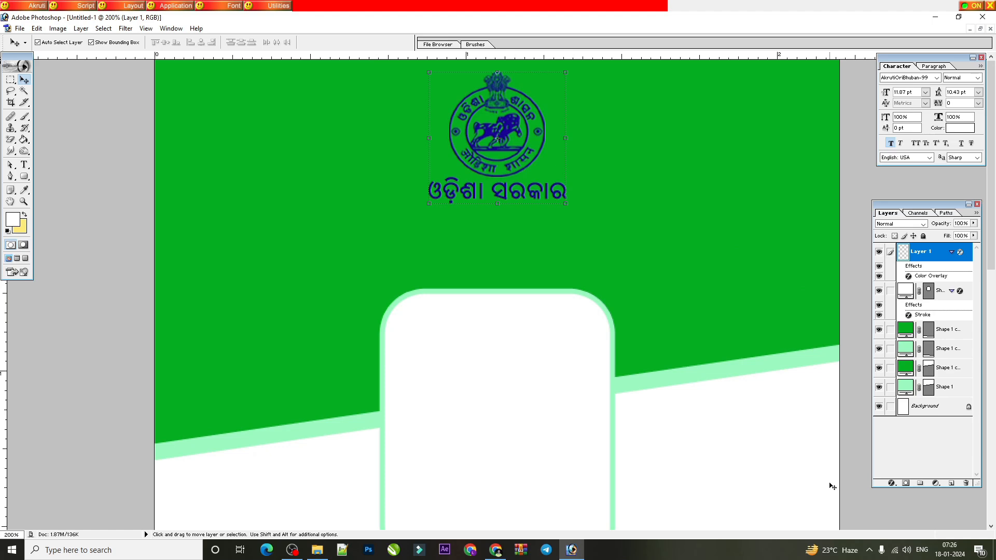
left_click(892, 484)
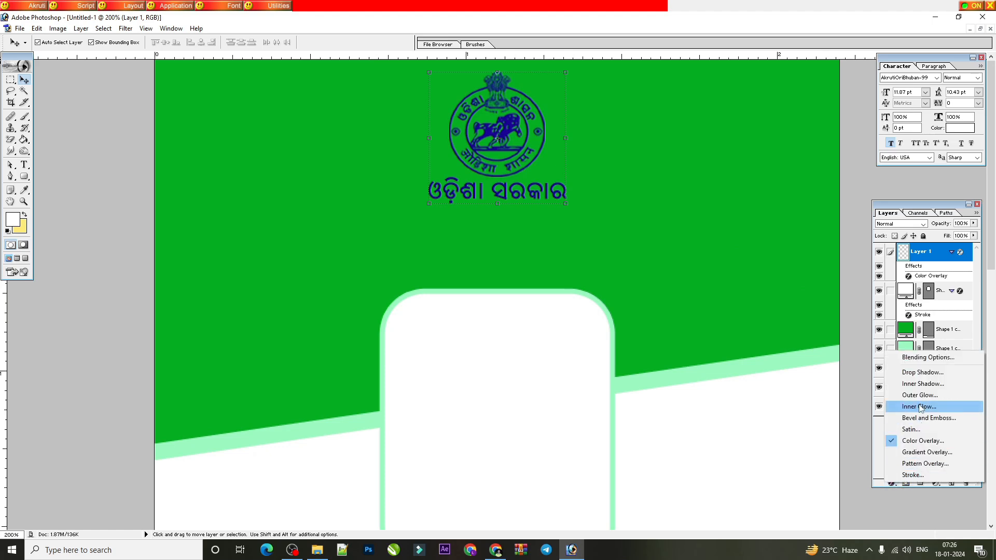
left_click(922, 441)
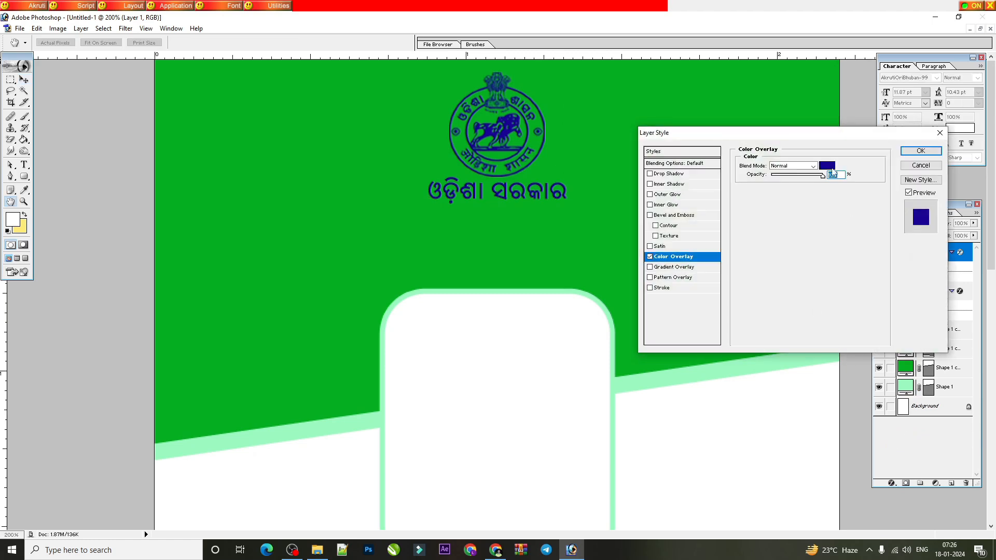
Step: Change the emblem's Color Overlay from dark blue to white and fit the card in view
left_click(830, 166)
left_click_drag(487, 369, 373, 327)
key("Return")
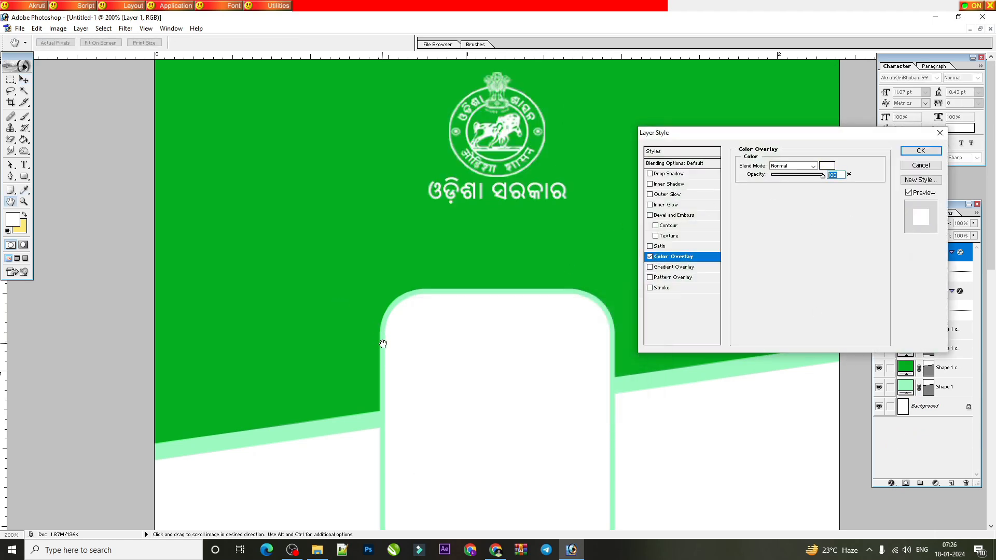
key("Return")
key("ctrl+minus")
key("ctrl+minus")
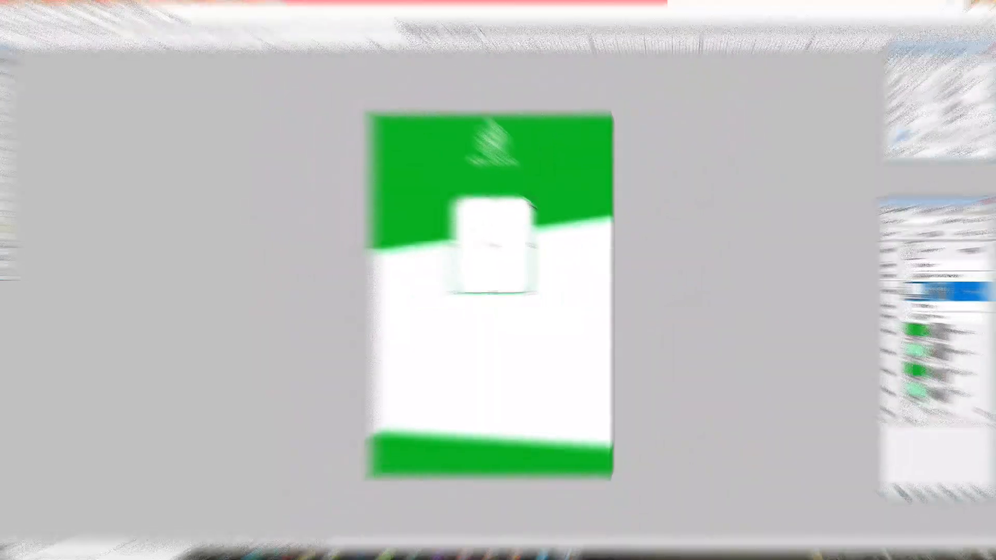
Step: Shrink the photo frame slightly, then shift the header band down so its slanted edge crosses the frame
mouse_move(522, 226)
left_mouse_down()
mouse_move(523, 241)
mouse_move(537, 221)
left_mouse_up()
key("Return")
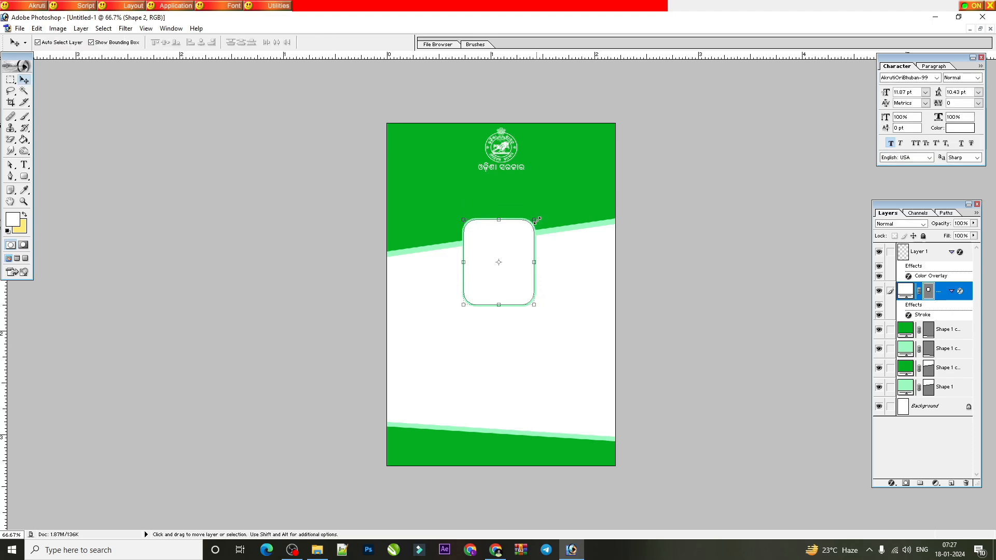
left_click(600, 214)
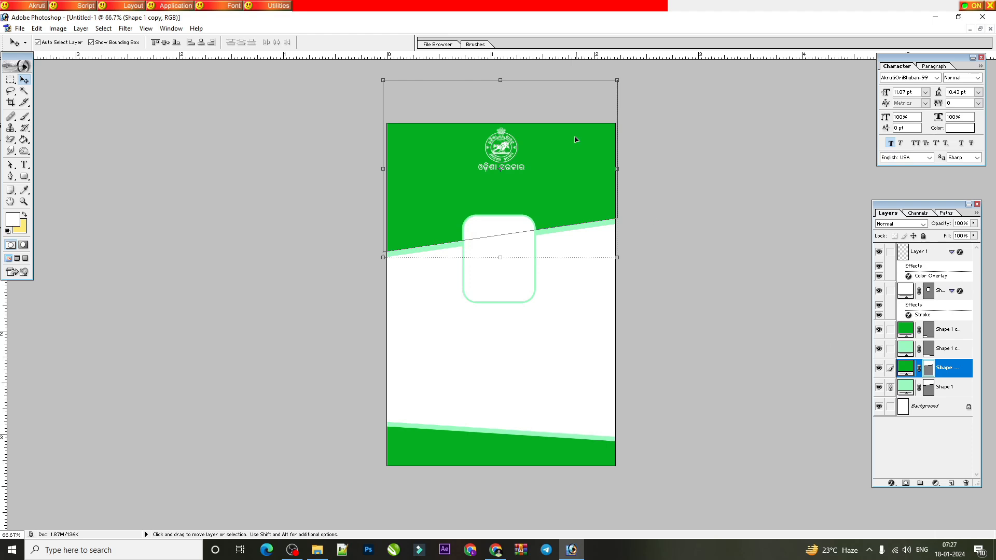
key("shift+Down")
key("shift+Down")
key("shift+Down")
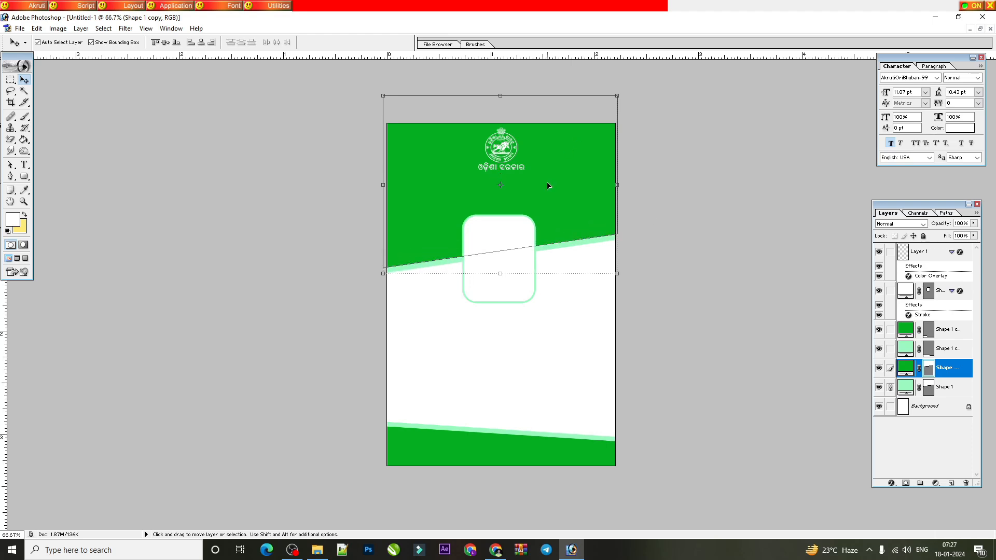
left_click(497, 233)
key("Down")
key("Down")
key("Down")
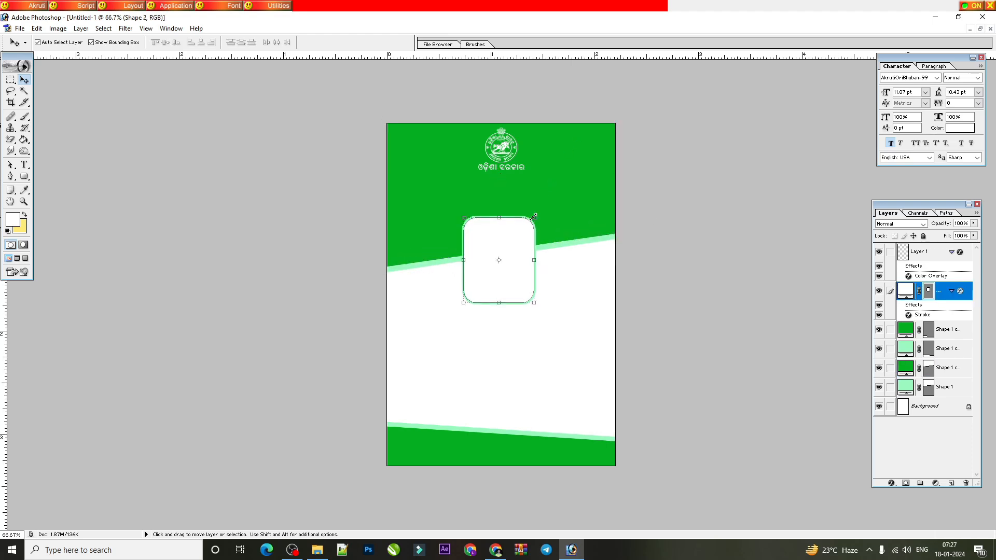
left_click(560, 202)
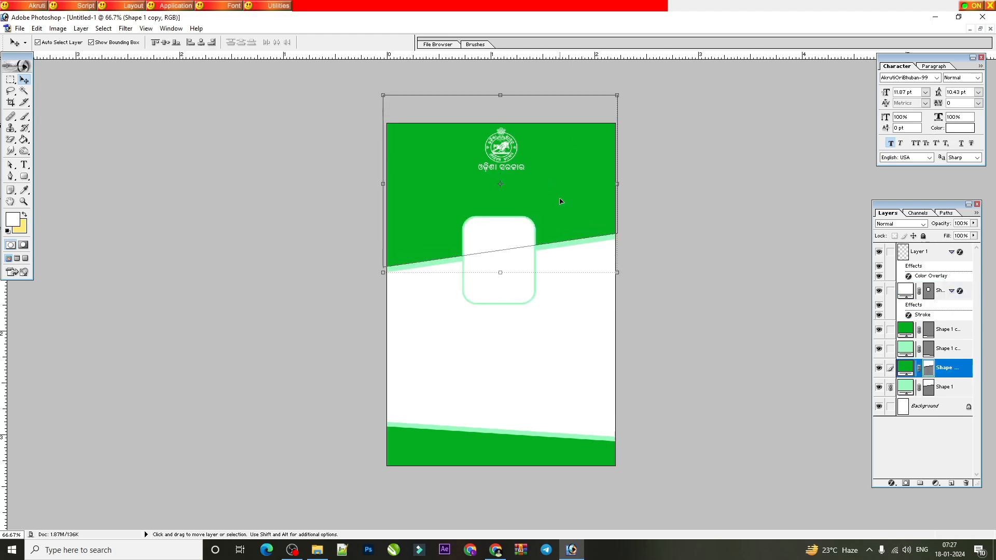
left_click(24, 164)
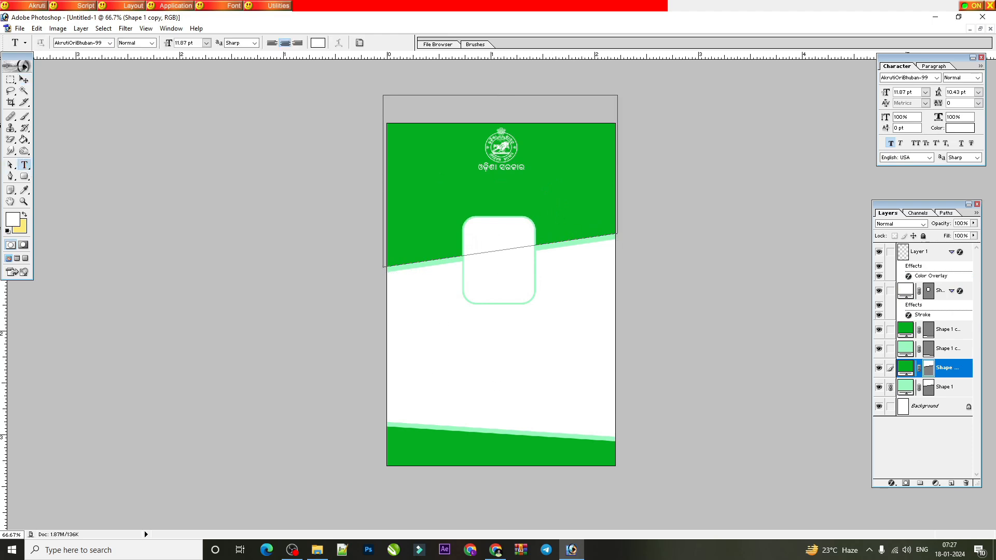
Step: Copy the two-line school-name heading from id card 2.psd, centred horizontally just under the emblem
left_click(980, 29)
left_click(156, 146)
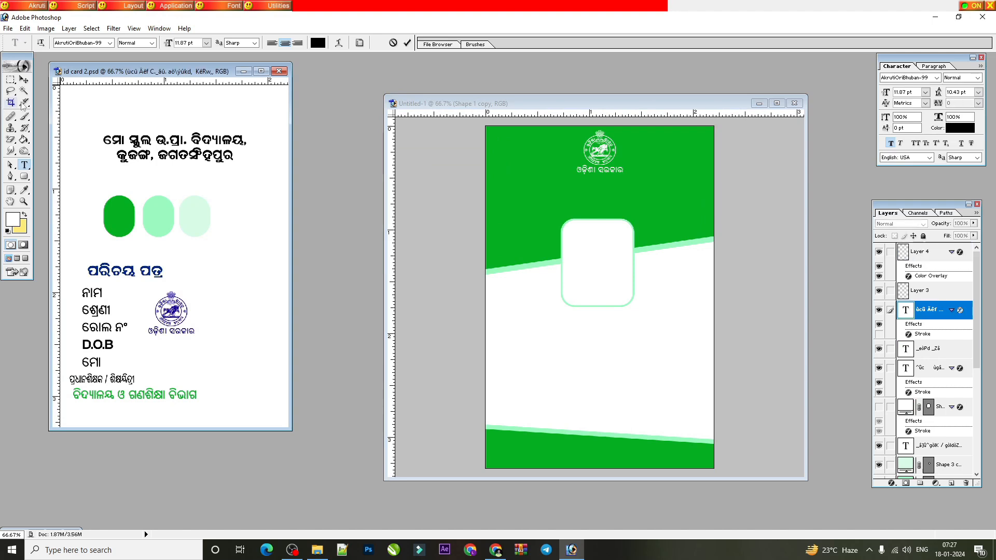
left_click(24, 79)
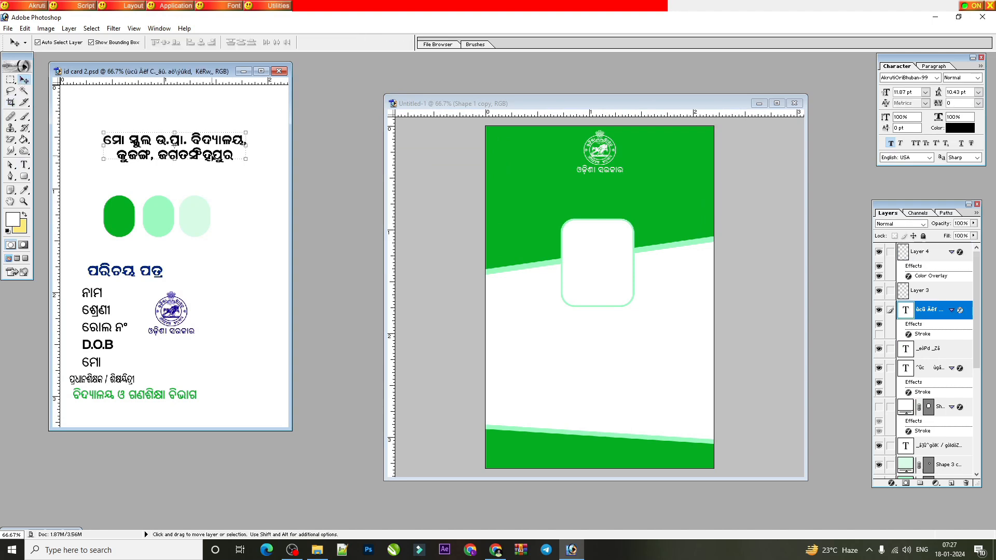
left_click_drag(156, 148, 634, 199)
key("ctrl+a")
left_click(200, 44)
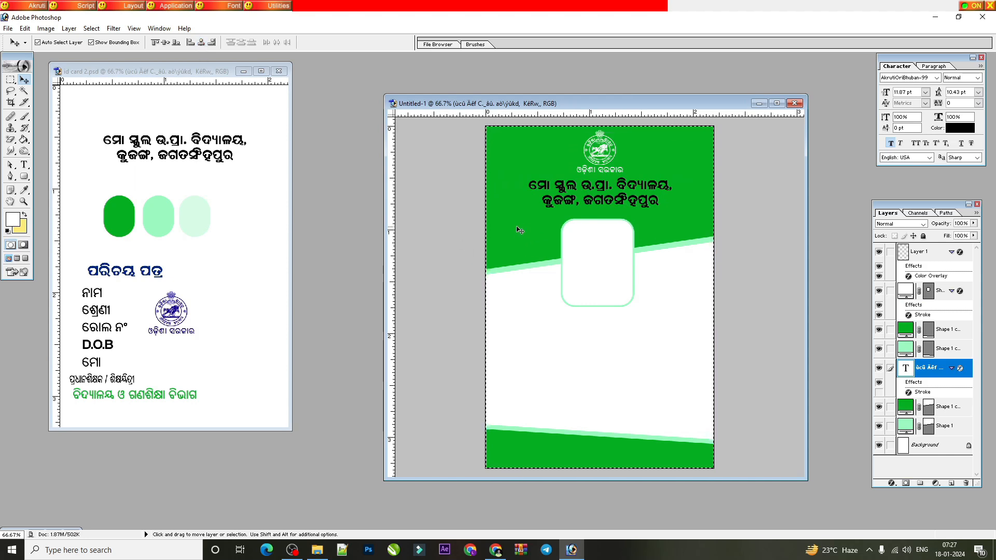
key("ctrl+d")
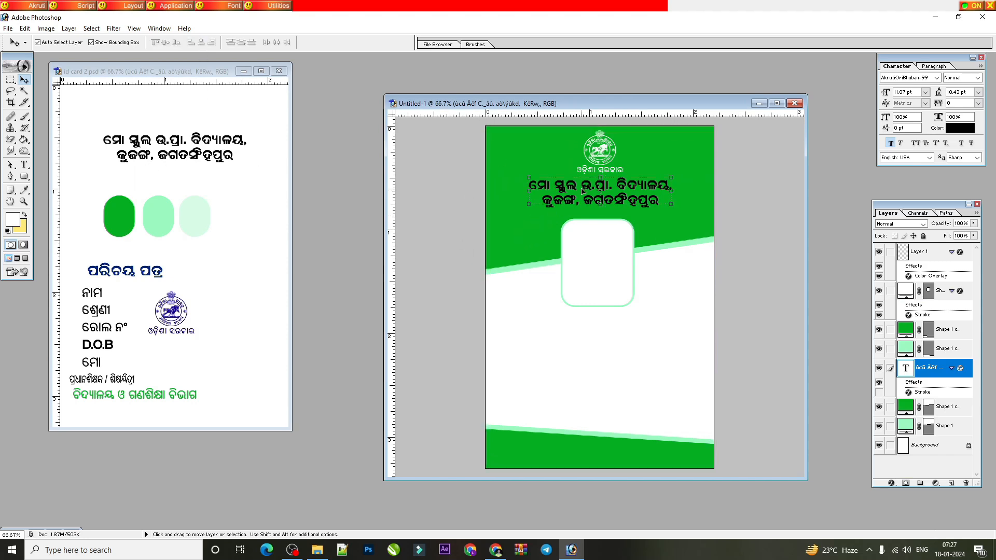
left_click_drag(585, 194, 599, 193)
key("ctrl+a")
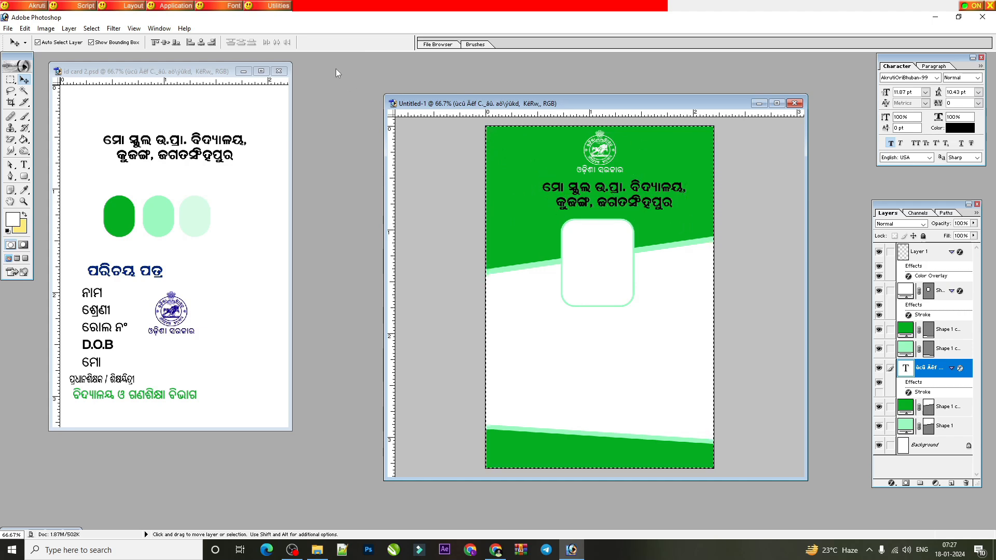
left_click(202, 42)
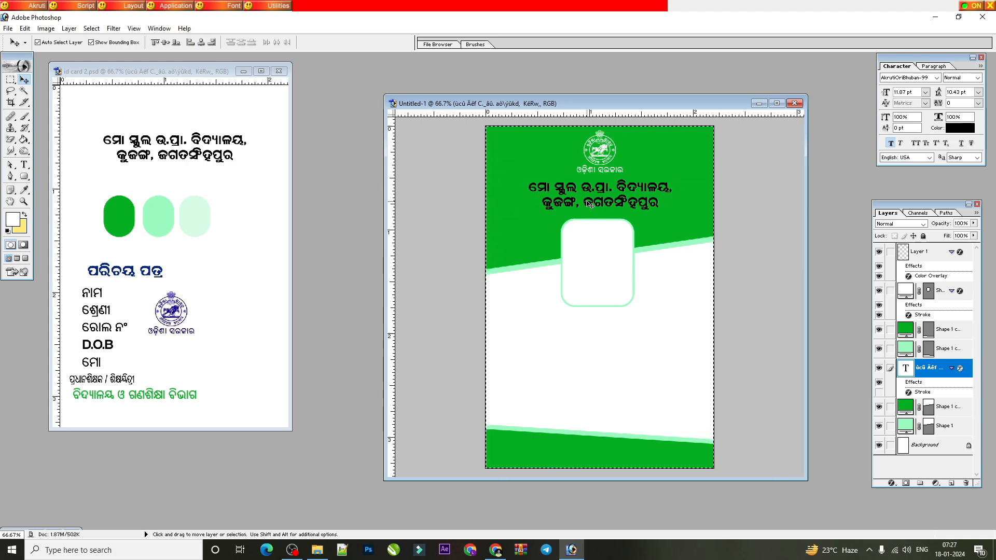
key("ctrl+d")
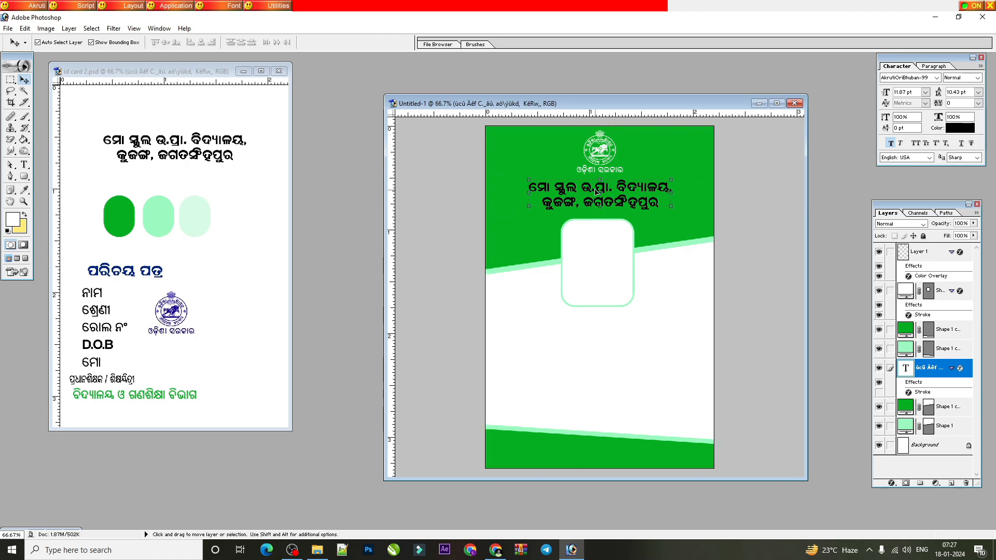
key("Up")
key("Up")
key("Up")
key("Up")
key("Up")
key("Up")
key("Up")
key("Up")
key("Up")
key("Up")
key("Up")
key("Up")
key("Up")
key("Up")
key("Up")
key("Up")
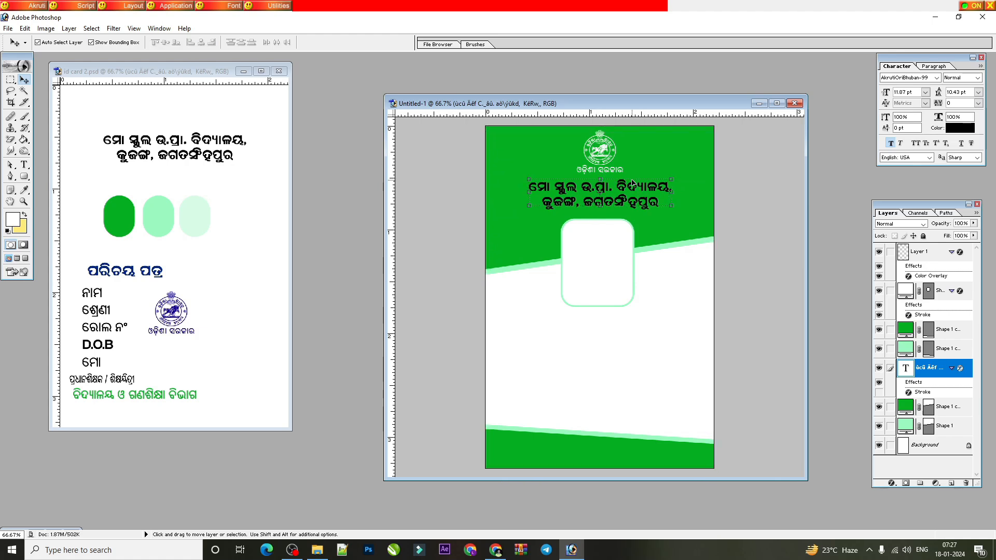
Step: Colour the school-name heading white and nudge the photo frame down slightly
left_click(960, 129)
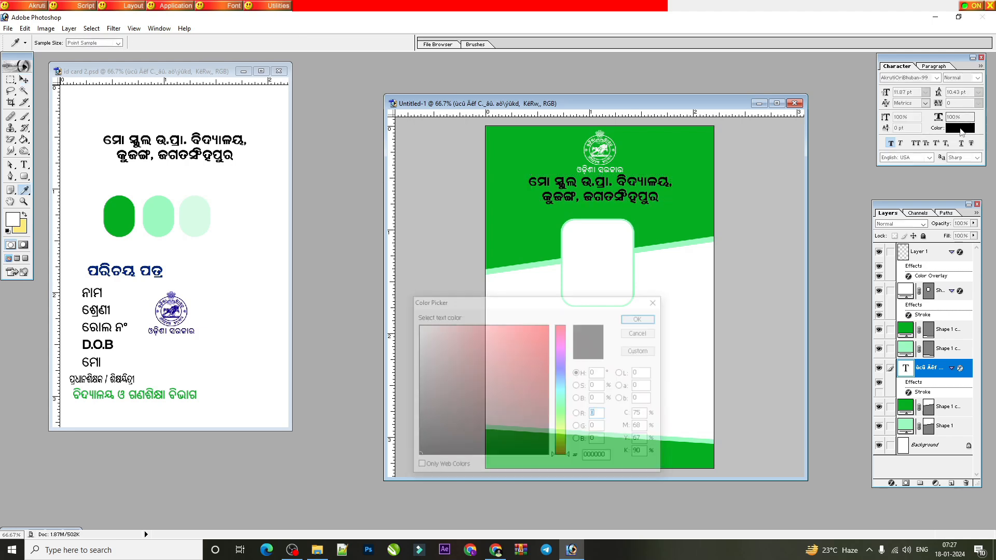
left_click_drag(496, 388, 416, 261)
key("Return")
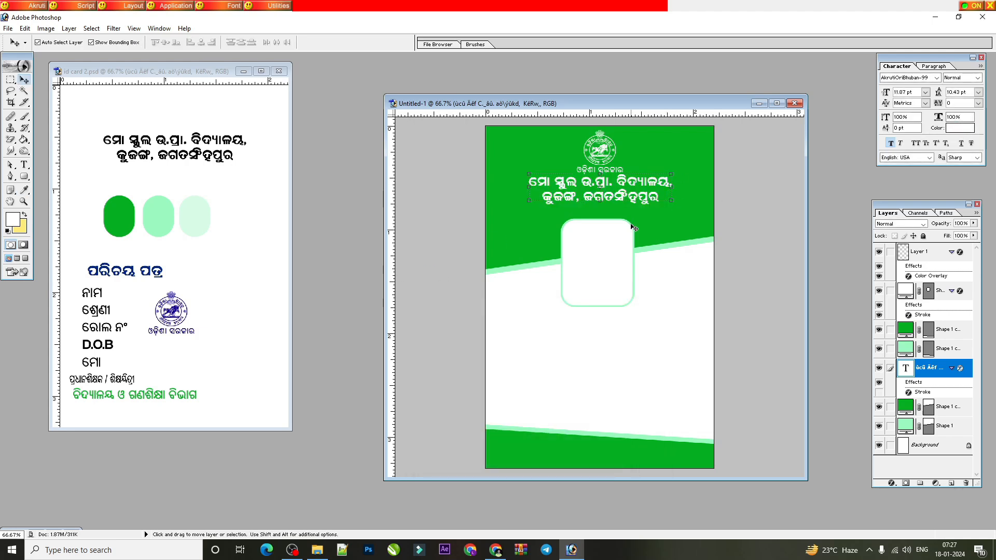
left_click(597, 273)
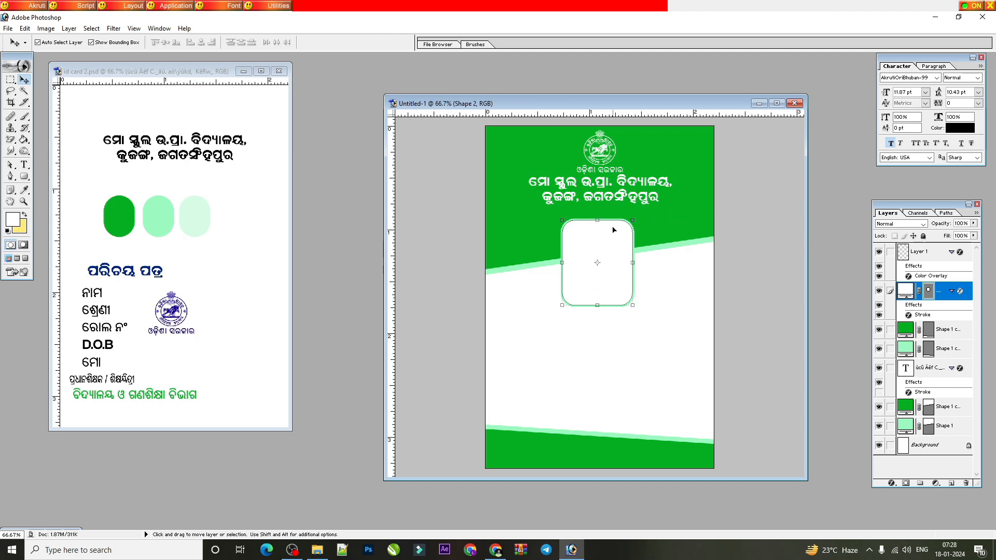
key("Down")
key("Down")
key("Down")
key("Down")
key("Down")
key("Down")
key("Down")
key("Down")
key("Down")
key("Down")
key("Down")
key("Down")
key("Down")
key("Down")
key("Down")
key("Down")
key("Down")
key("Down")
key("Down")
key("Down")
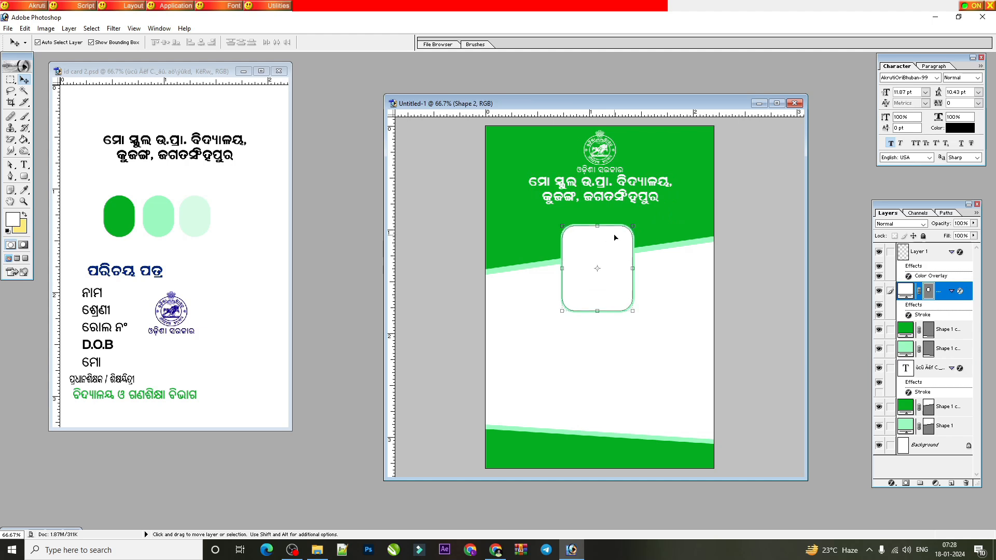
left_click(129, 268)
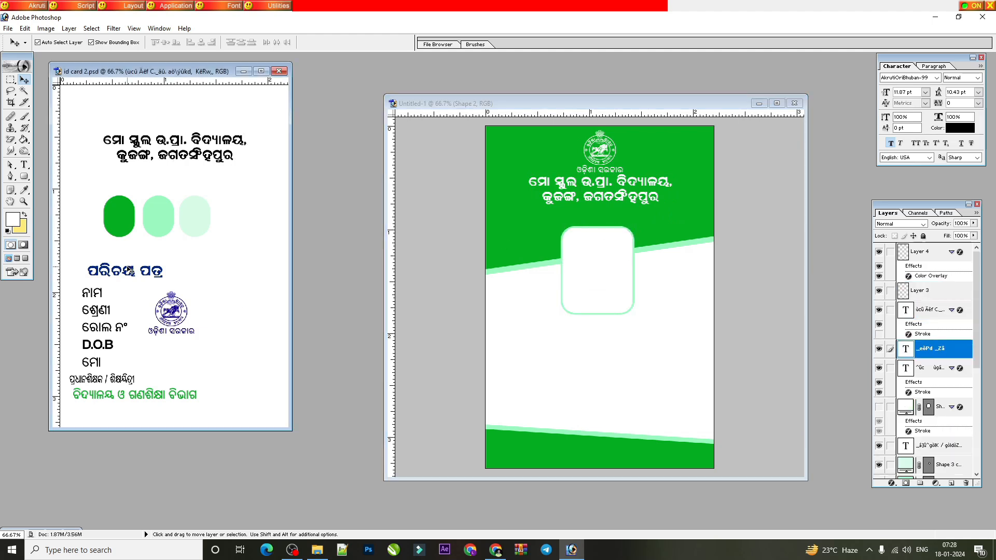
Step: Bring the ପରିଚୟ ପତ୍ର title onto the card and colour it yellow with Y set to 100
left_click_drag(132, 273, 600, 217)
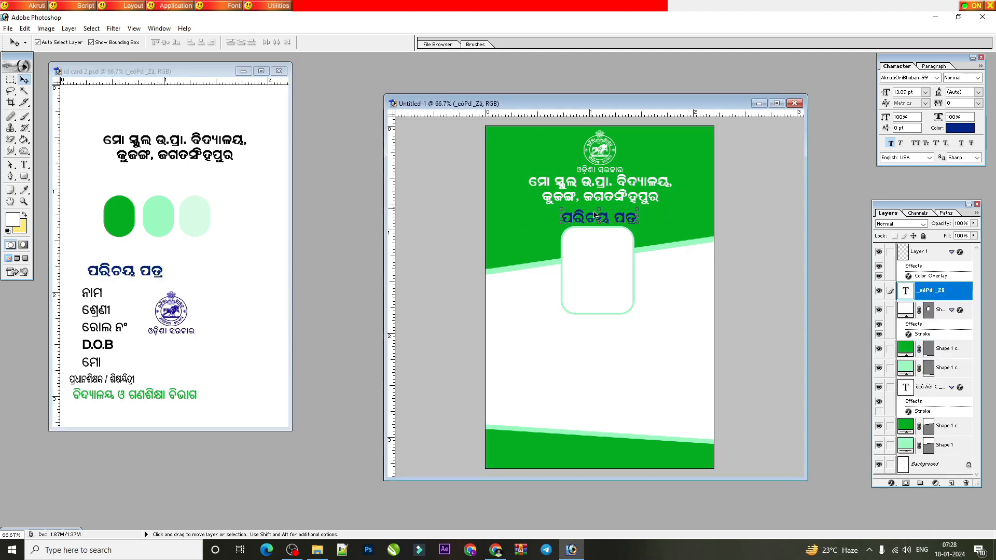
left_click(965, 129)
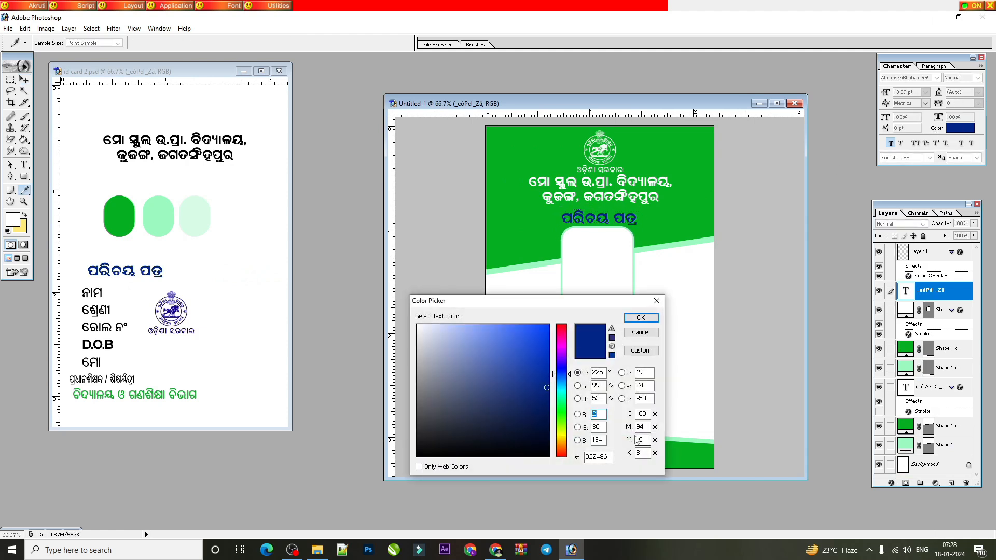
left_click(560, 437)
left_click_drag(514, 422, 550, 323)
left_click(659, 245)
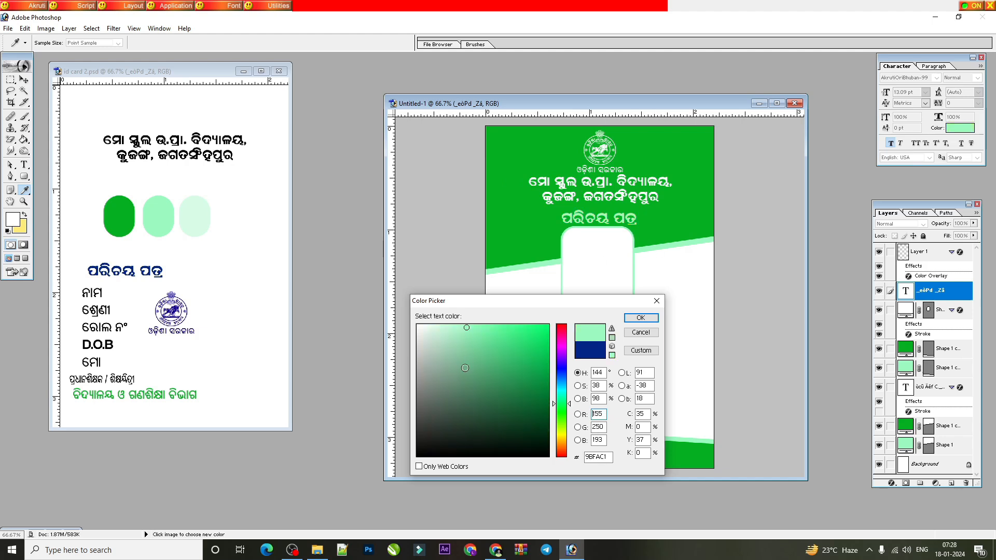
left_click(562, 435)
left_click_drag(538, 349, 550, 324)
left_click(418, 326)
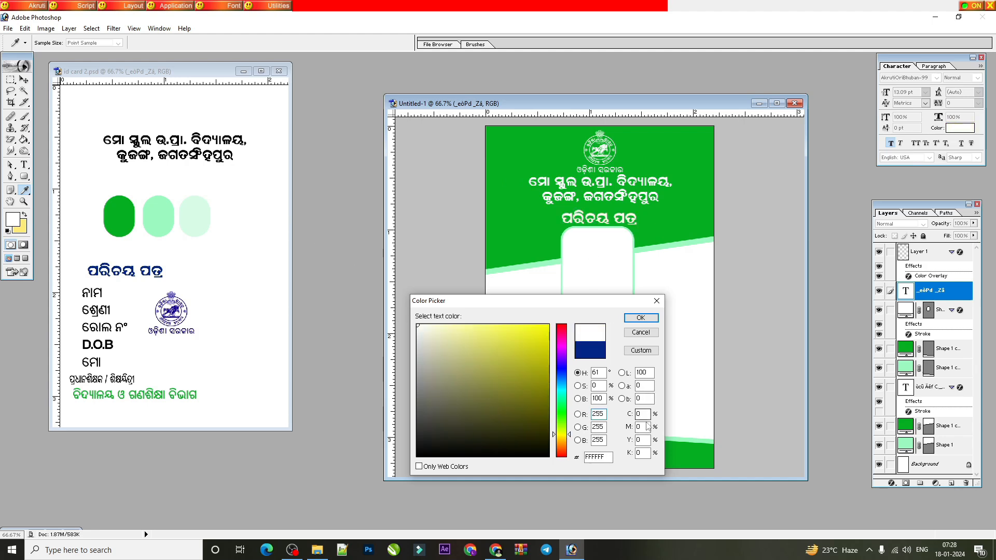
left_click_drag(644, 440, 621, 441)
type("100")
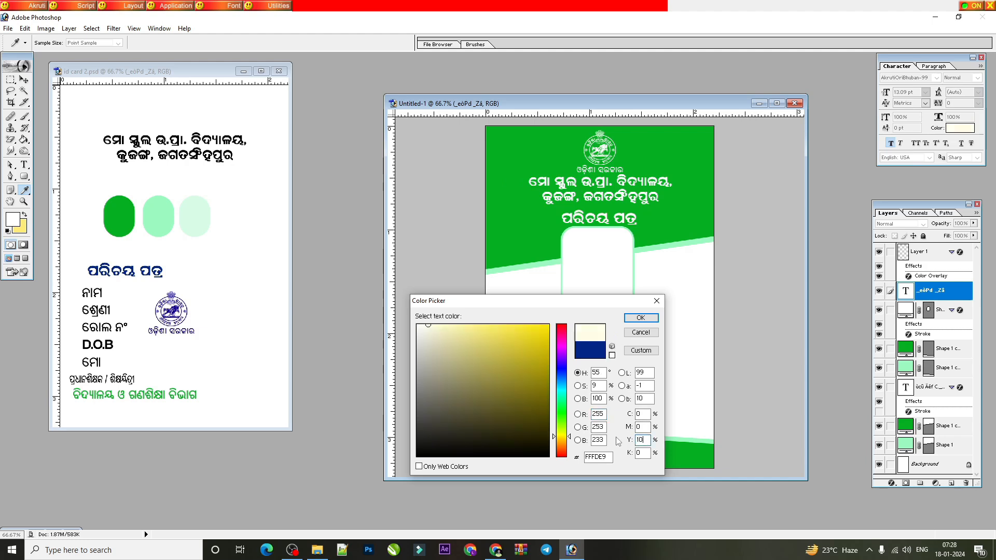
key("Return")
key("v")
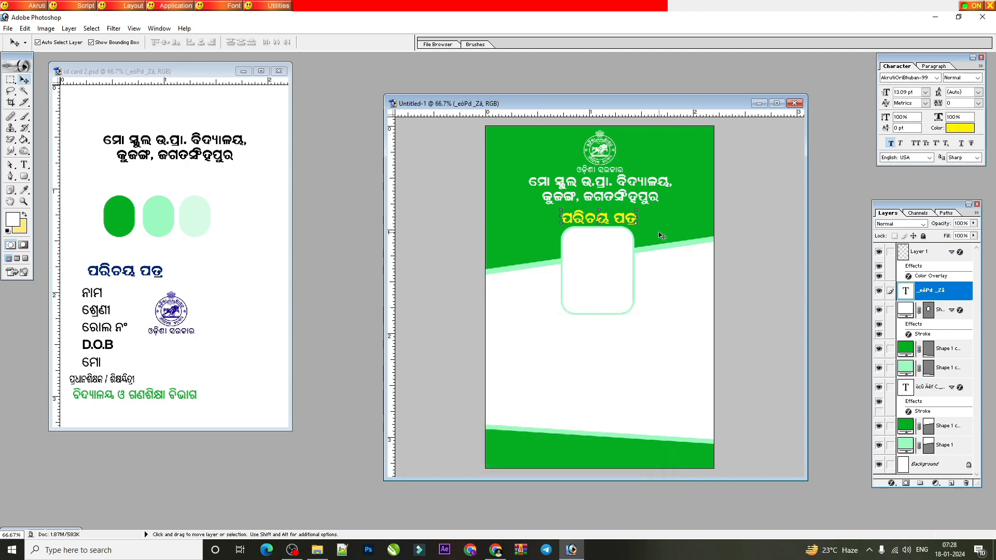
Step: Centre the ପରିଚୟ ପତ୍ର title horizontally on the card
key("ctrl+a")
left_click(201, 42)
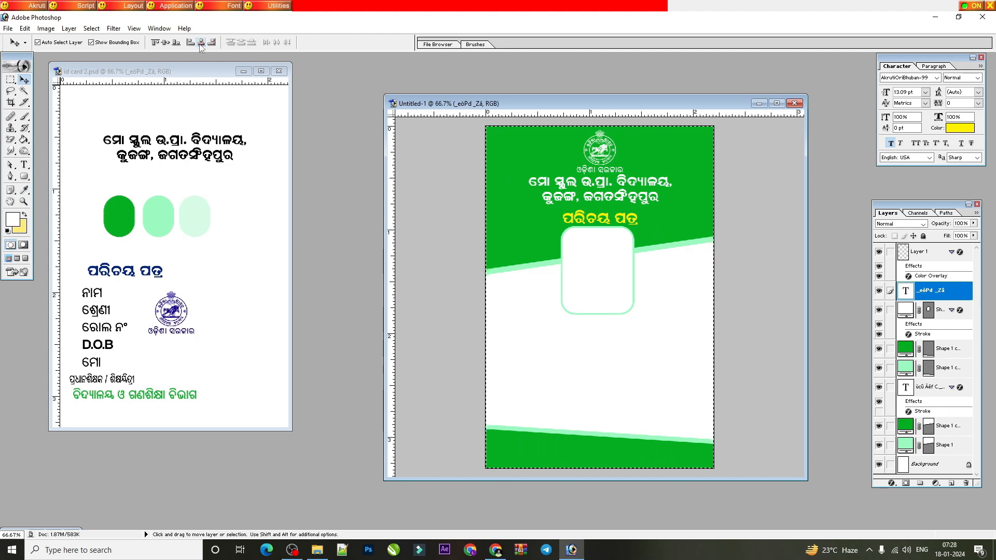
key("ctrl+d")
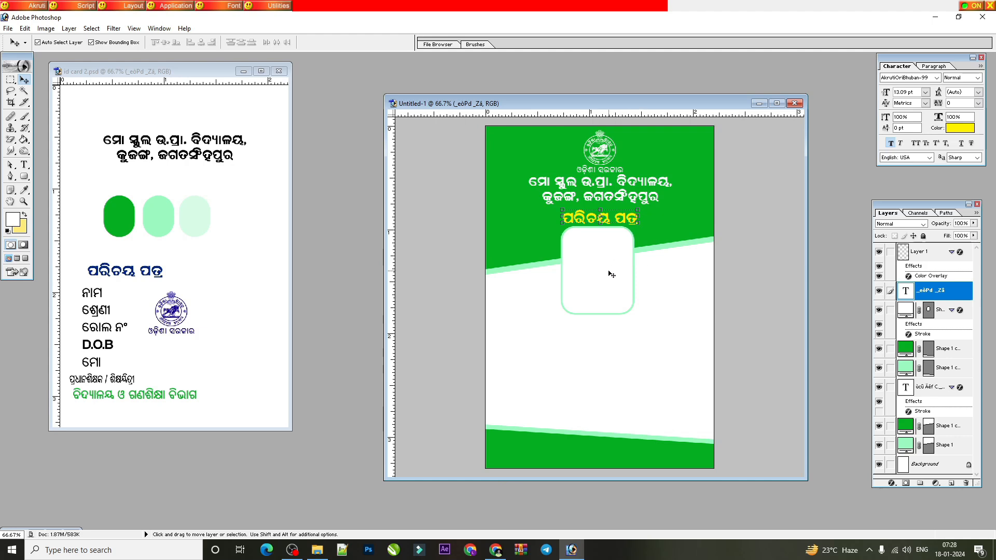
Step: Shrink the Odisha emblem slightly and centre it horizontally on the card
left_click(604, 136)
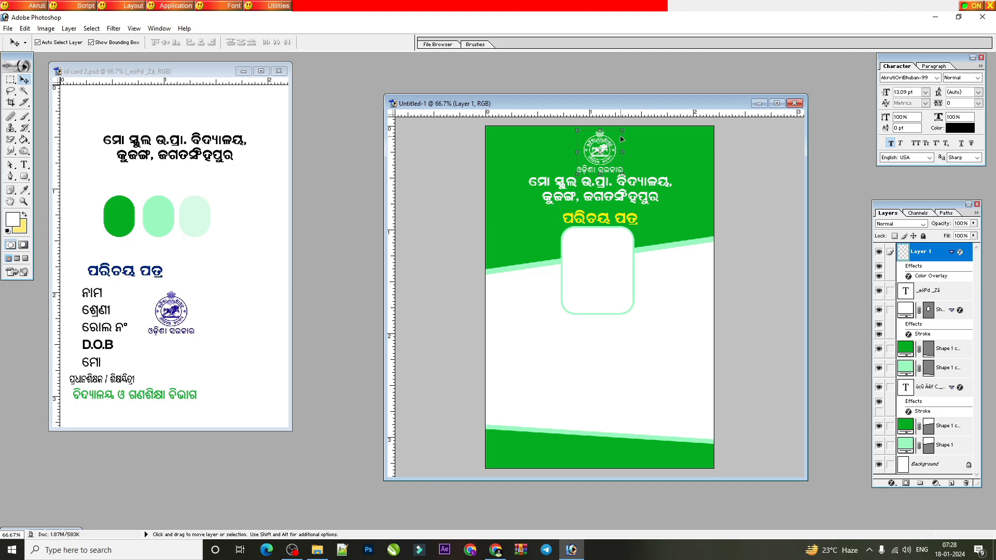
left_click(625, 131)
left_click_drag(624, 131, 623, 133)
key("Return")
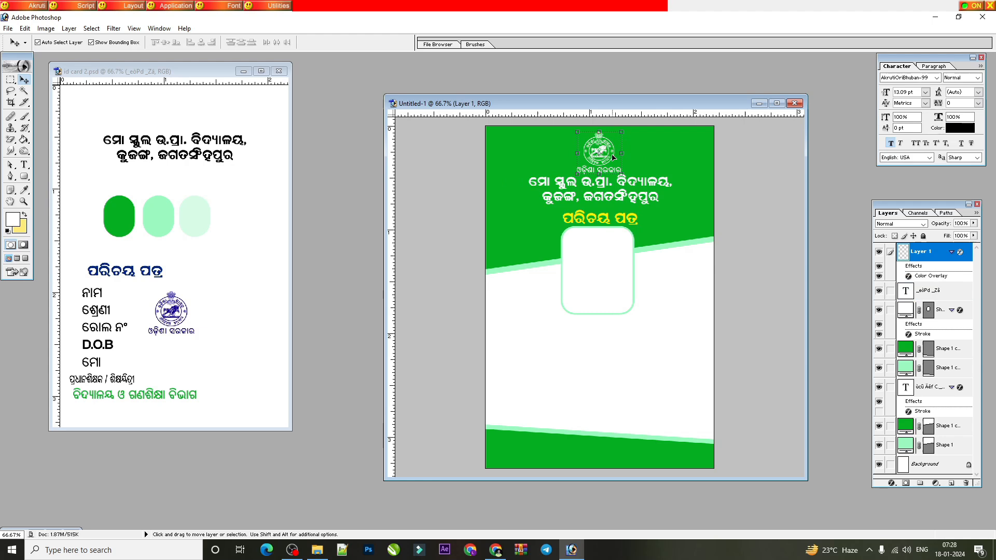
key("ctrl+a")
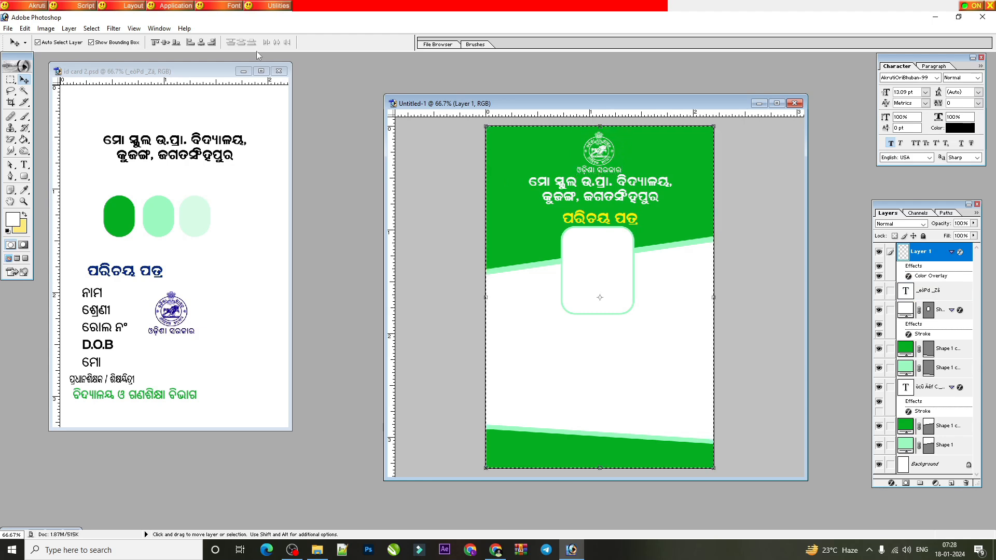
left_click(203, 44)
key("ctrl+d")
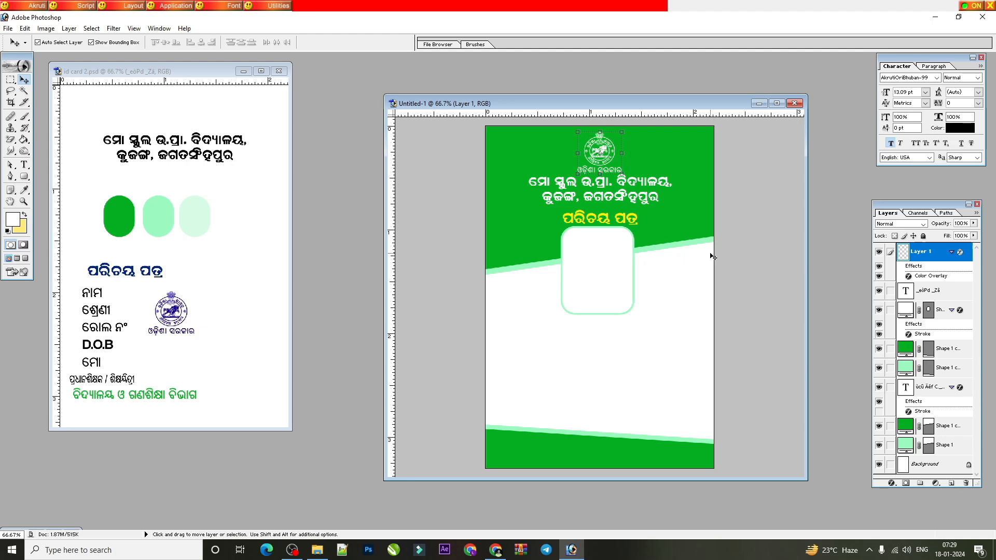
Step: Nudge the yellow ପରିଚୟ ପତ୍ର title up slightly beneath the school name
left_click(626, 222)
left_click_drag(626, 221, 625, 218)
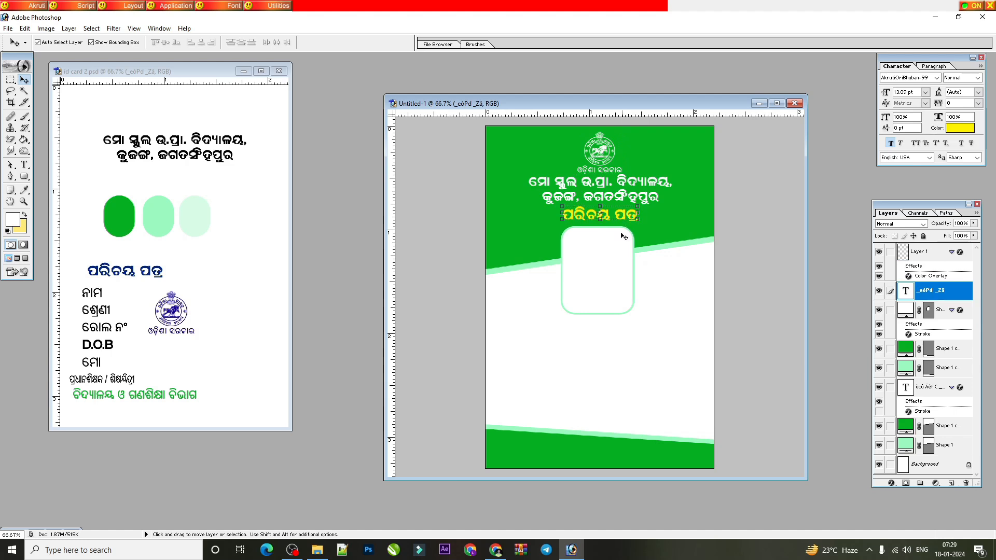
left_click(606, 259)
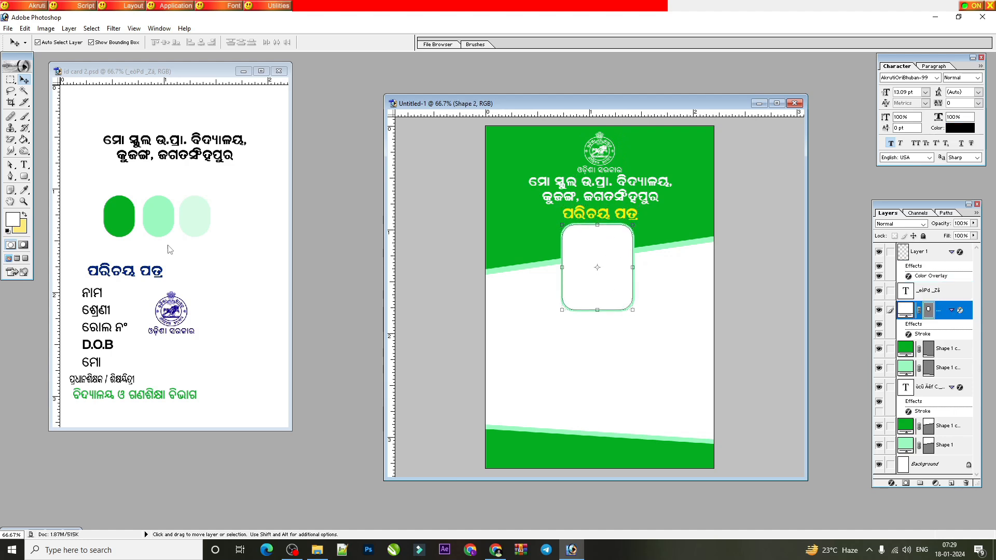
Step: Copy the ନାମ, ଶ୍ରେଣୀ, ରୋଲ ନଂ, D.O.B, ମୋ labels from id card 2.psd to the card's lower left and duplicate the layer
left_click(165, 281)
left_click_drag(102, 306, 529, 346)
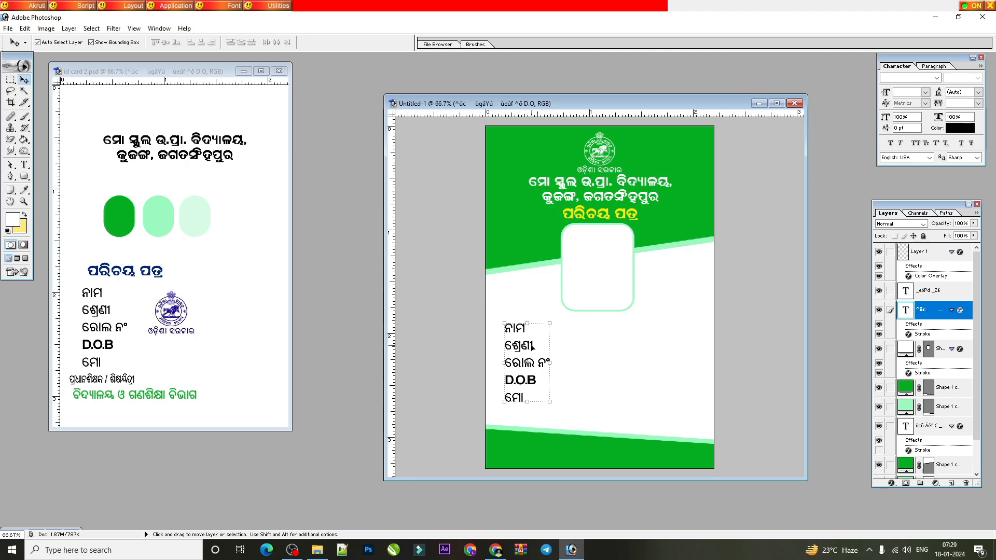
key("alt")
left_click_drag(583, 305, 634, 31)
left_click_drag(538, 341, 538, 341)
key("ctrl+j")
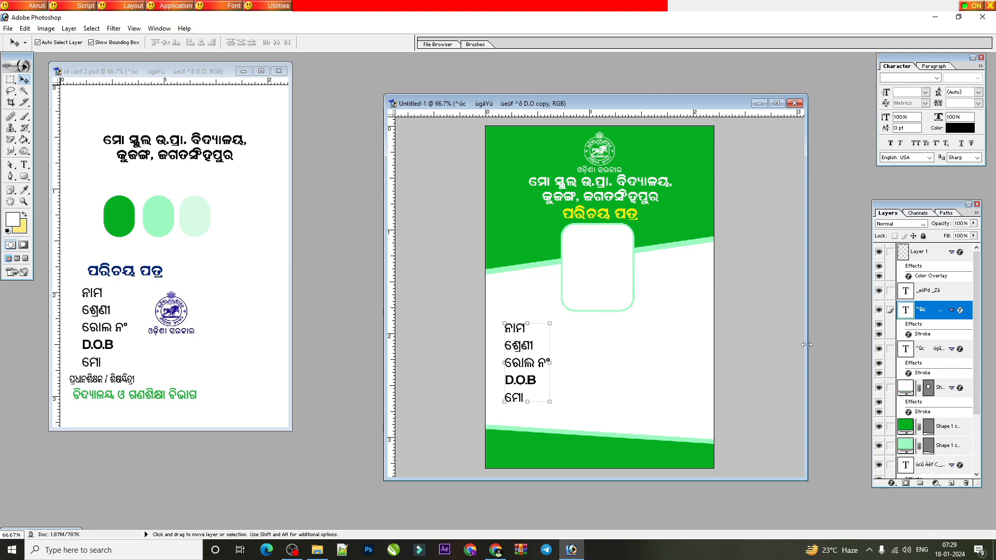
Step: Discard the moved duplicate label layer and try typing colons after the first label
left_click_drag(525, 361, 580, 362)
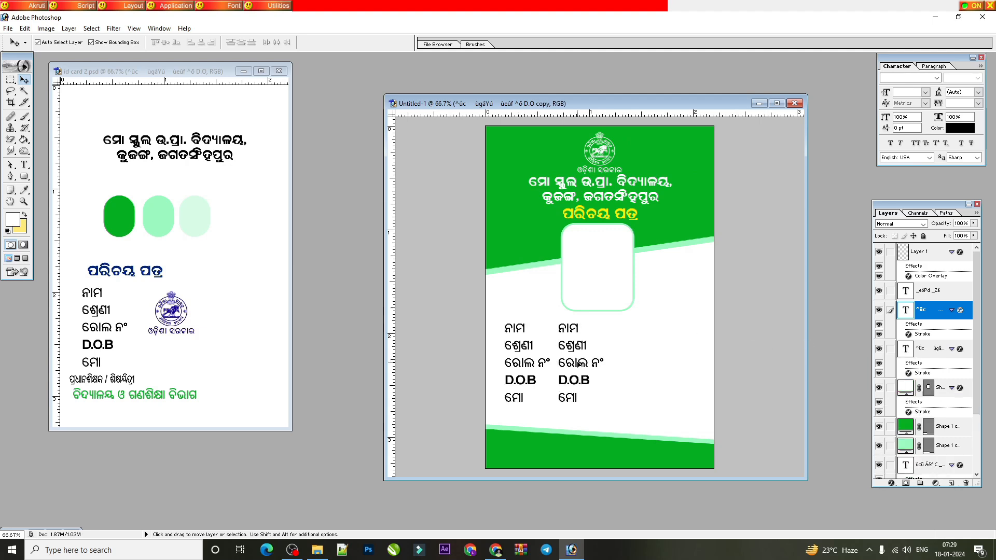
key("ctrl+z")
key("ctrl+alt+z")
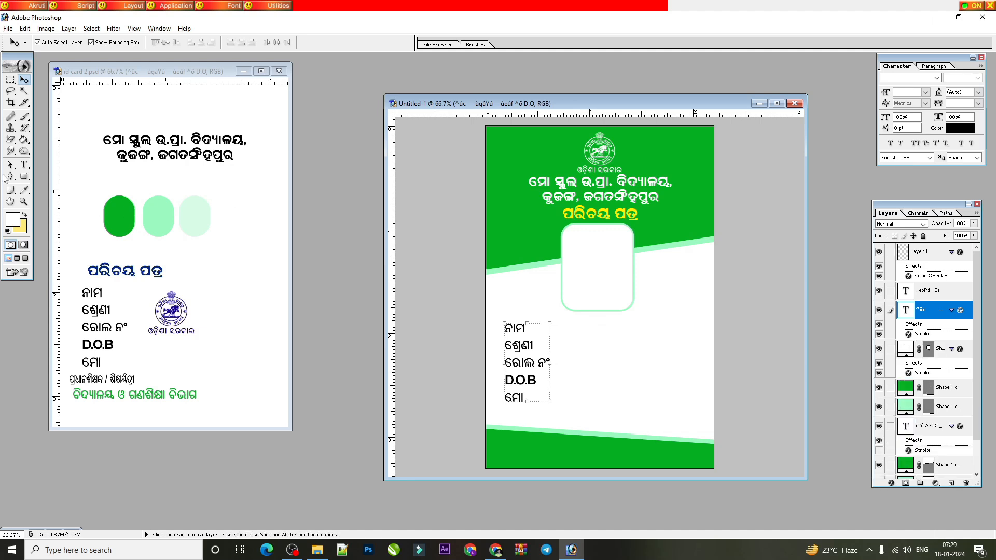
left_click(23, 164)
left_click(525, 334)
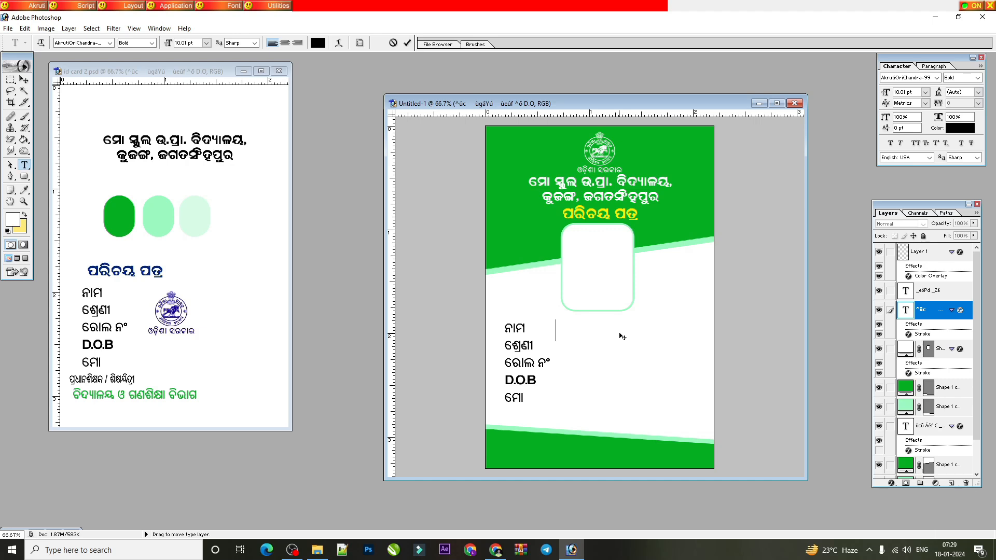
type(": :")
Step: Cancel the unfinished colon edits and return to the Move tool at 100% zoom
key("ctrl+plus")
key("ctrl+plus")
key("ctrl+plus")
scroll(540, 372, "down", 4)
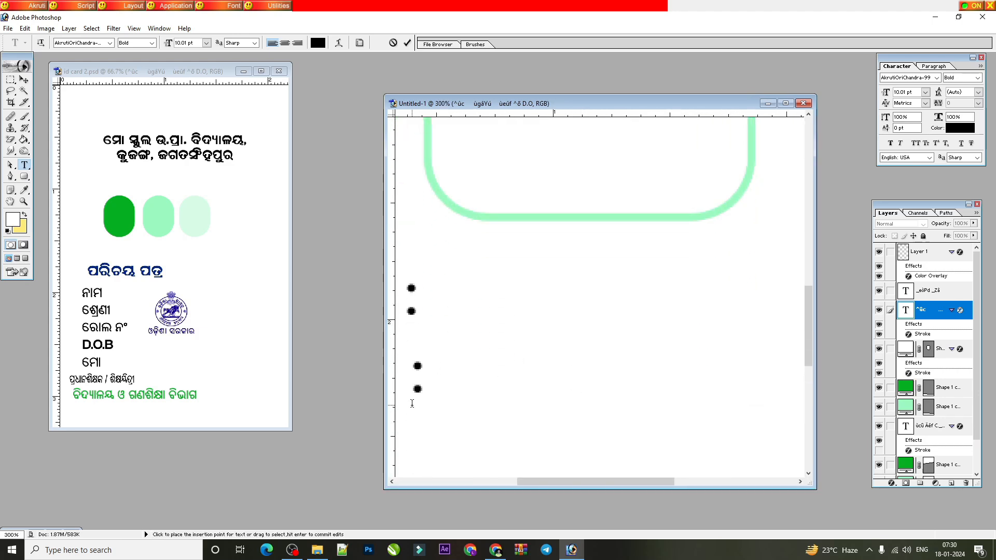
key("Escape")
key("v")
key("ctrl+minus")
key("ctrl+minus")
scroll(540, 335, "down", 2)
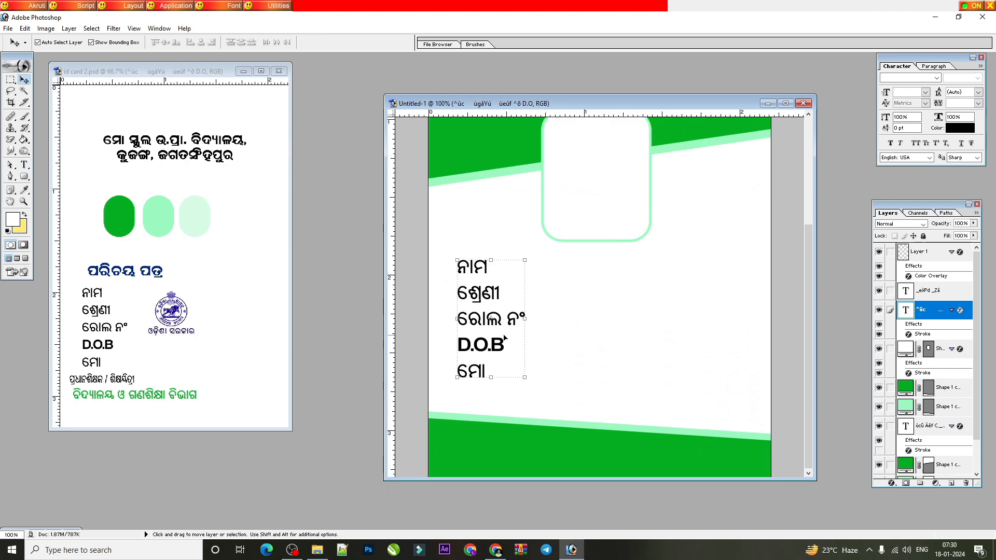
Step: Nudge the labels down, duplicate them, and place the copy right of the originals
left_click_drag(498, 306, 489, 328)
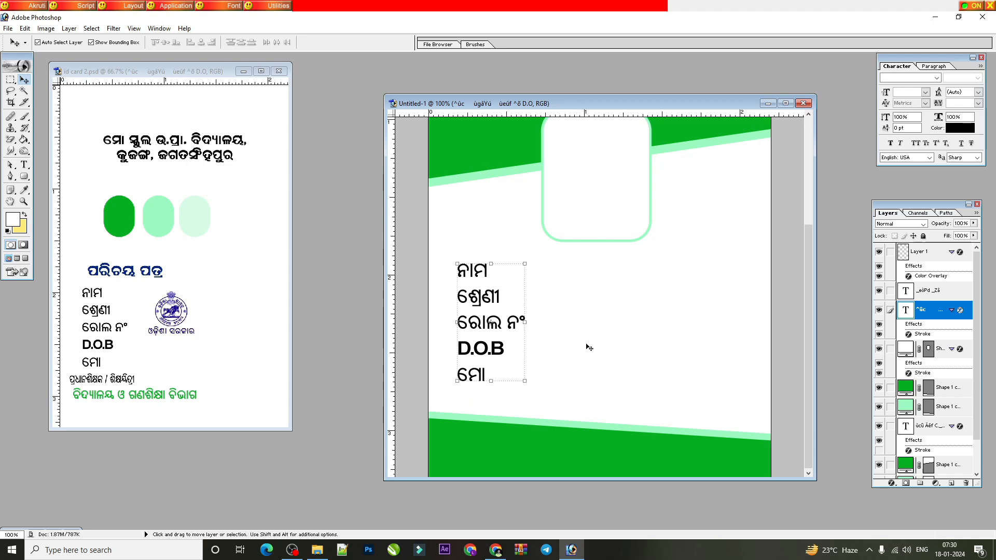
key("ctrl+j")
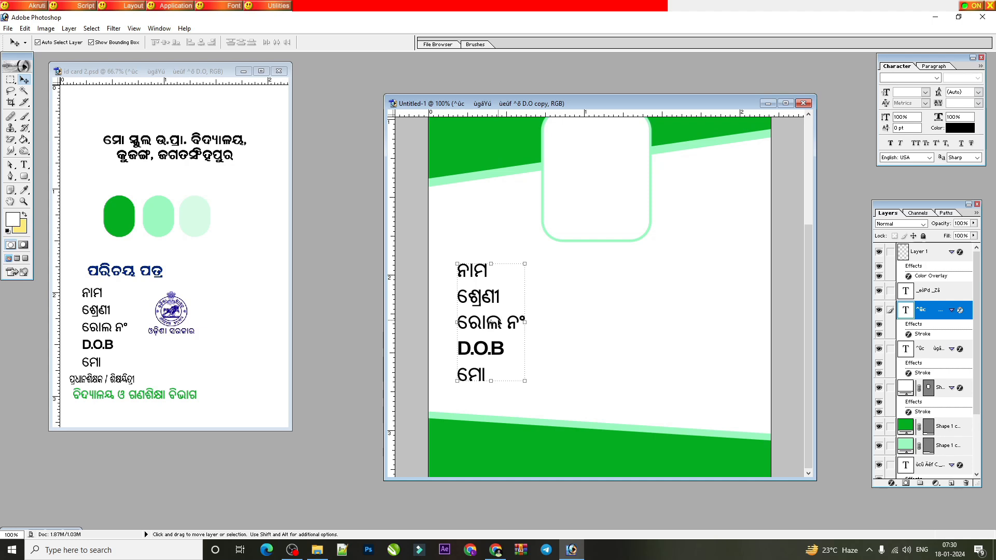
left_click_drag(497, 321, 556, 323)
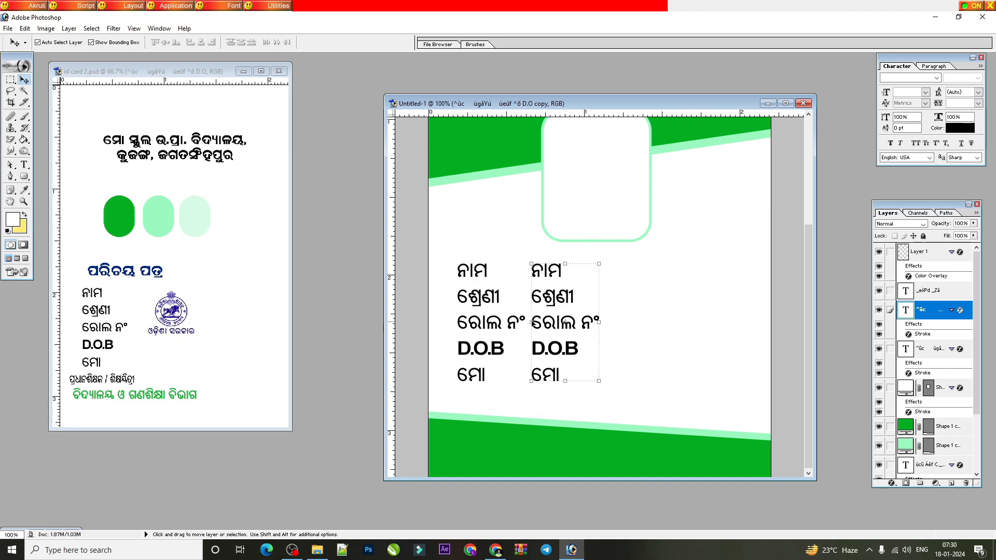
Step: Try clearing the duplicate's text and typing a colon, then restore its original text
double_click(569, 320)
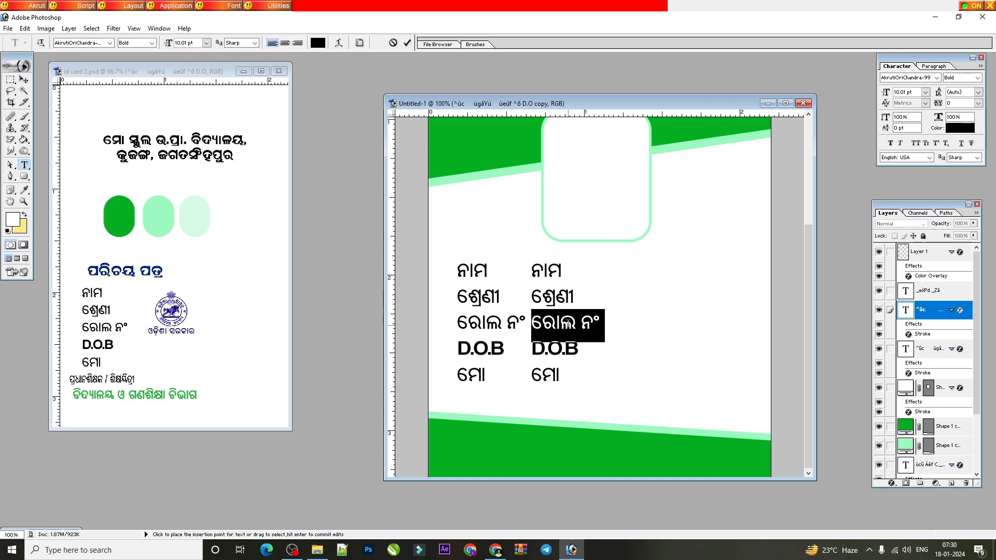
key("ctrl+a")
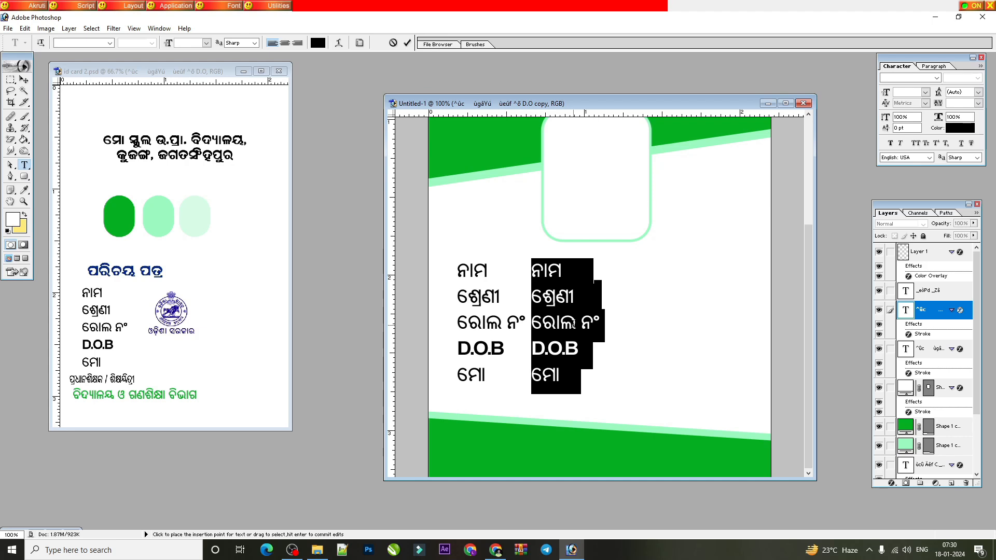
key("Delete")
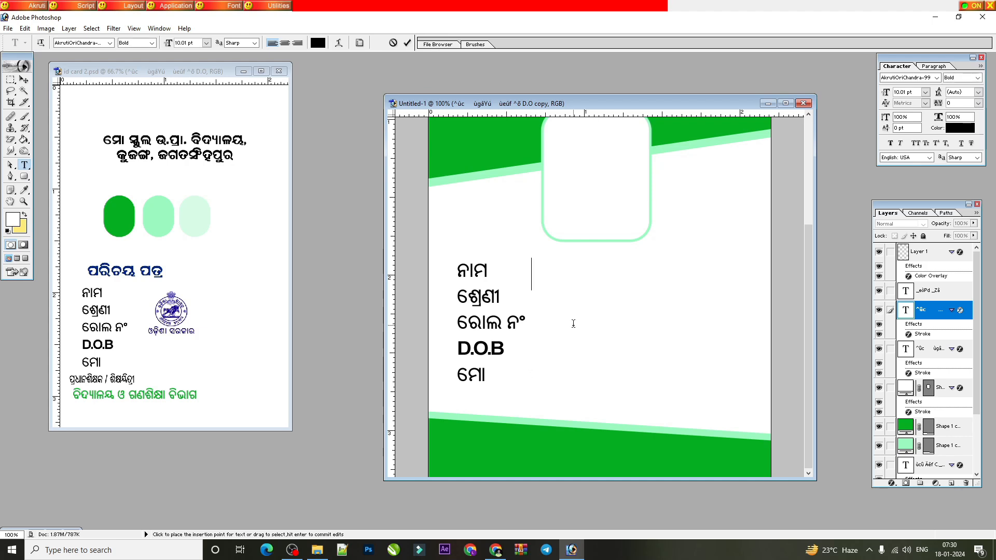
type(":")
key("BackSpace")
key("ctrl+z")
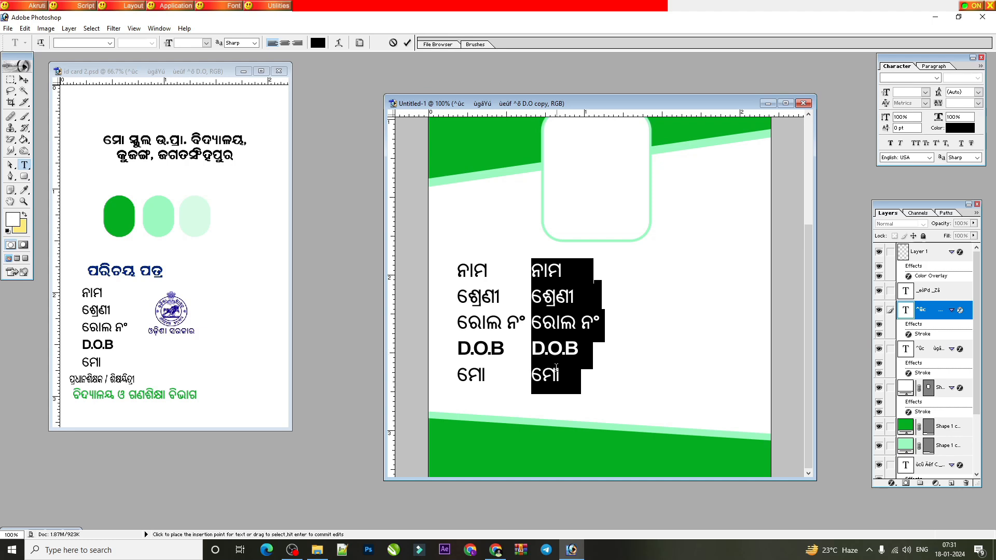
Step: Delete the right column's ନାମ line, leaving an empty first line
left_click(547, 355)
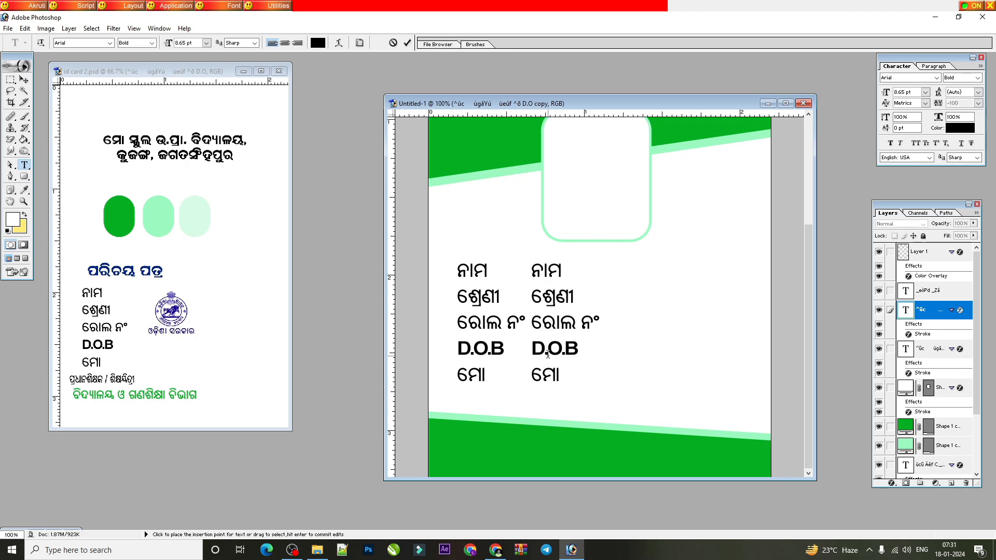
left_click_drag(532, 269, 652, 269)
key("BackSpace")
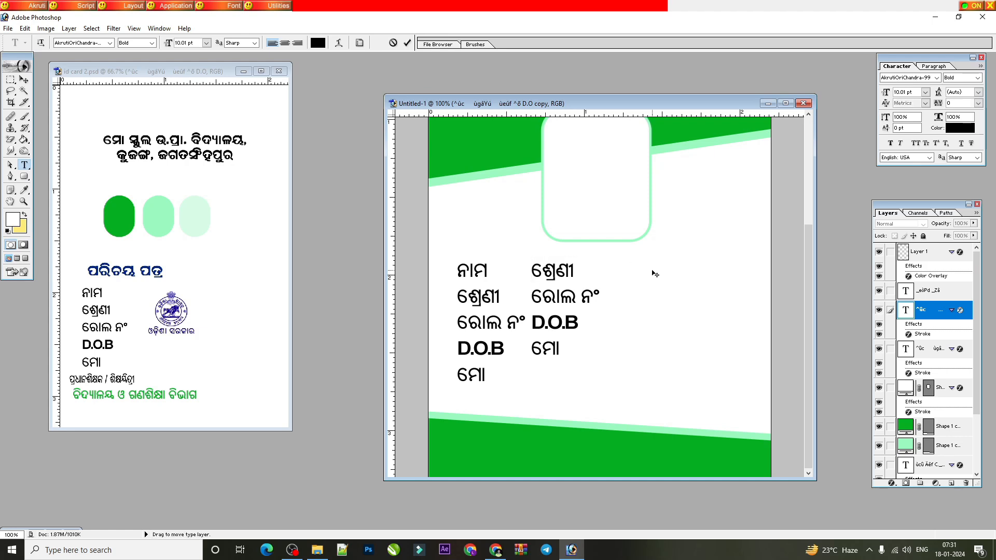
key("Return")
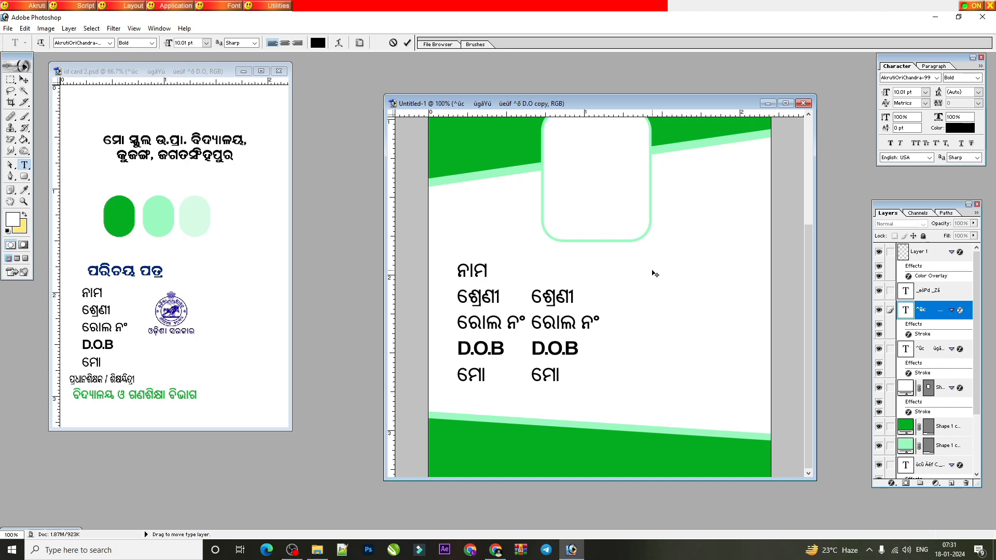
Step: Replace each right-column label (ନାମ, ଶ୍ରେଣୀ, ରୋଲ ନଂ, D.O.B, ମୋ) with a colon
type(":")
left_click_drag(576, 297, 521, 300)
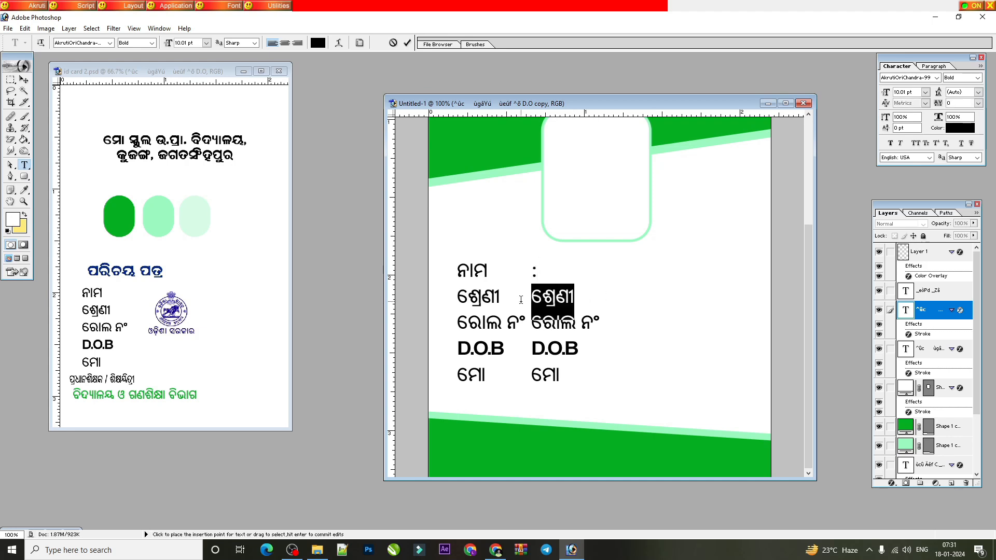
type(":")
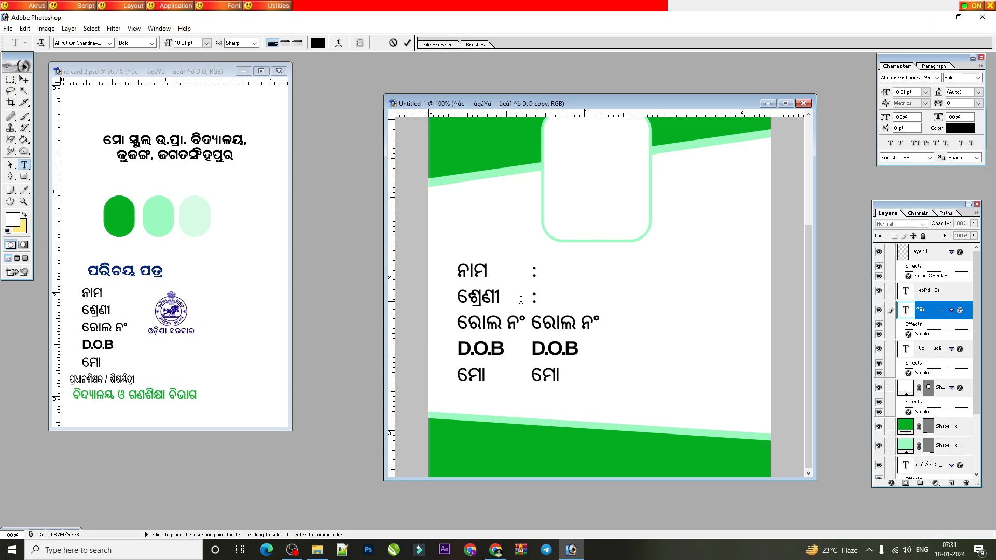
left_click_drag(531, 323, 598, 326)
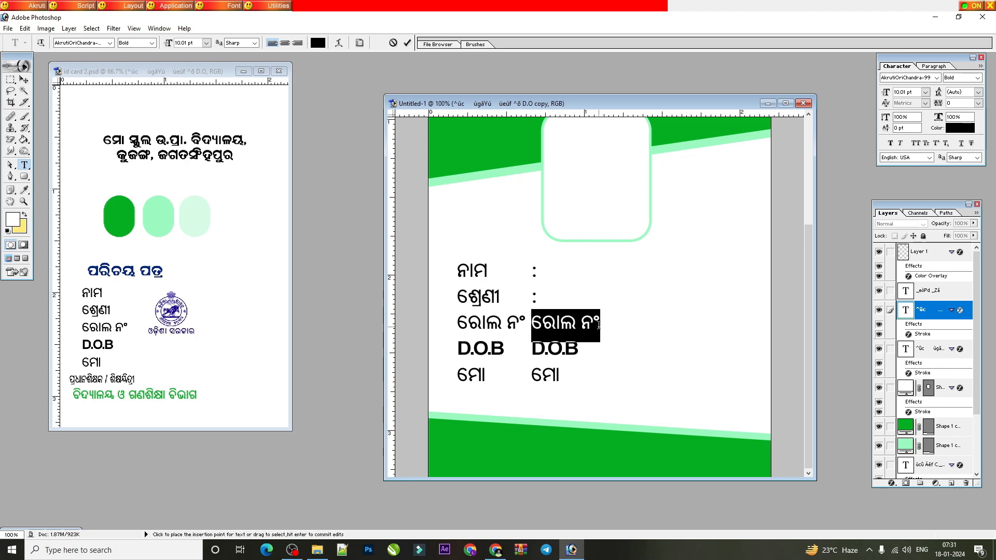
type(":")
left_click_drag(531, 346, 585, 351)
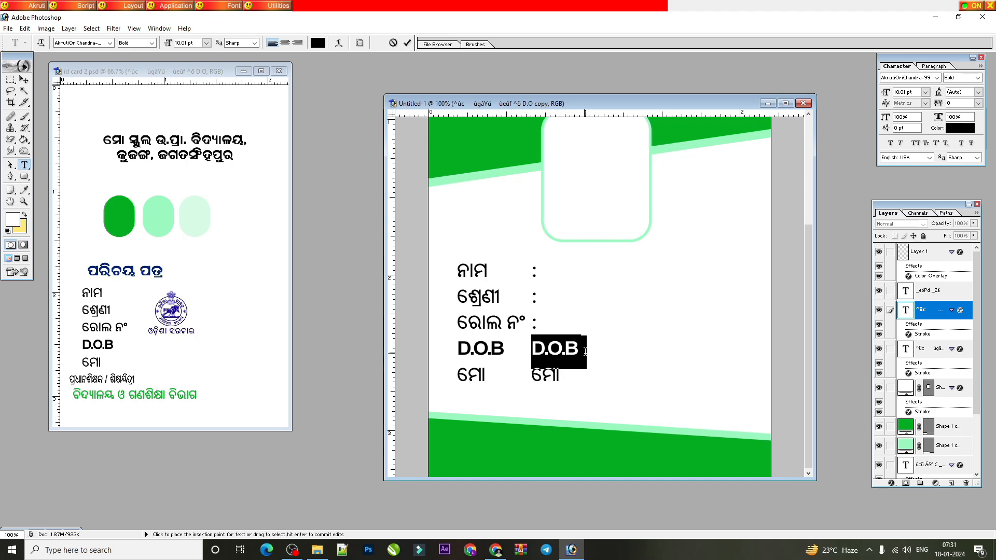
type(":")
left_click(536, 378)
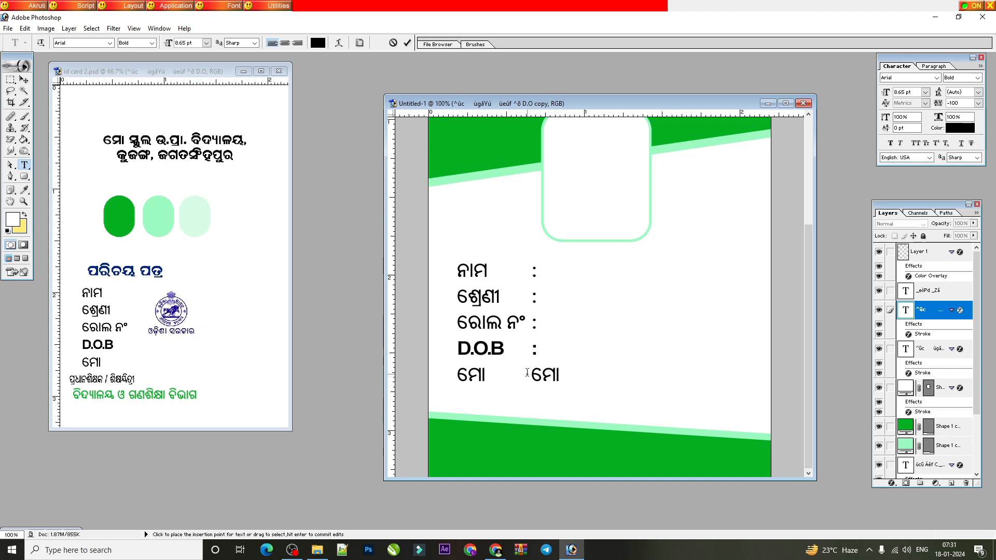
left_click_drag(538, 378, 568, 379)
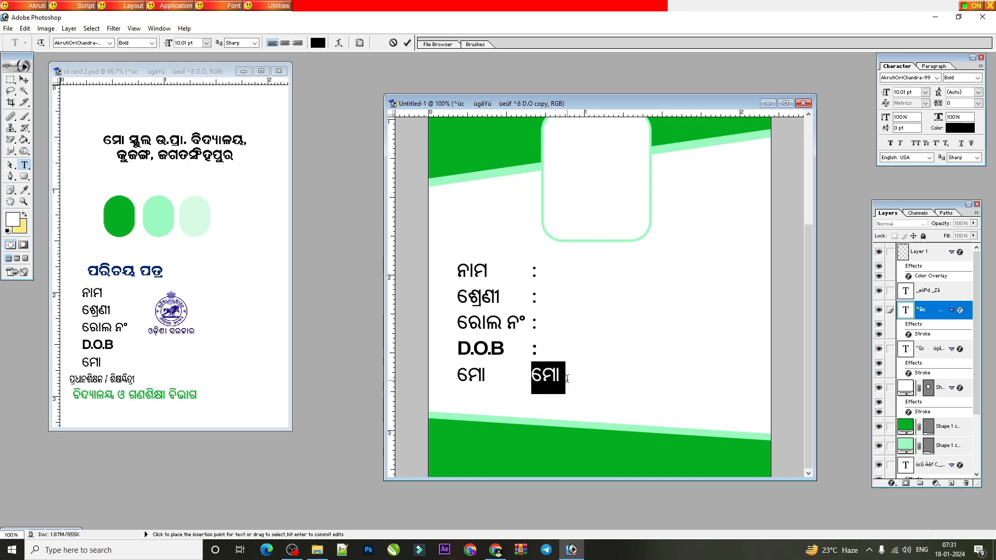
type(":")
Step: Remove stray characters after the first three colons, keeping line breaks, and commit the colon column
left_click(543, 276)
left_click_drag(543, 276, 596, 285)
key("BackSpace")
key("Return")
left_click(549, 303)
left_click_drag(549, 303, 584, 329)
key("BackSpace")
key("Return")
key("BackSpace")
key("Return")
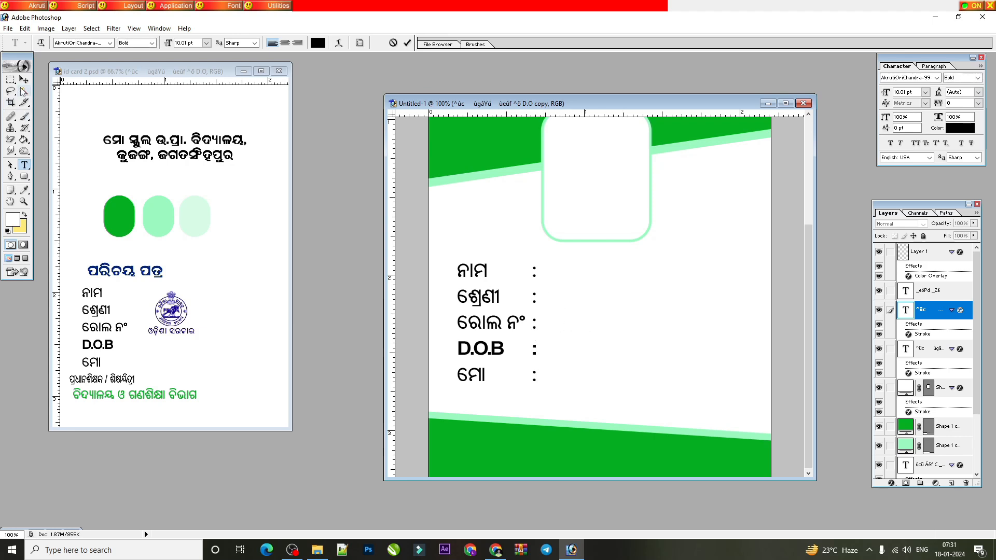
left_click(24, 165)
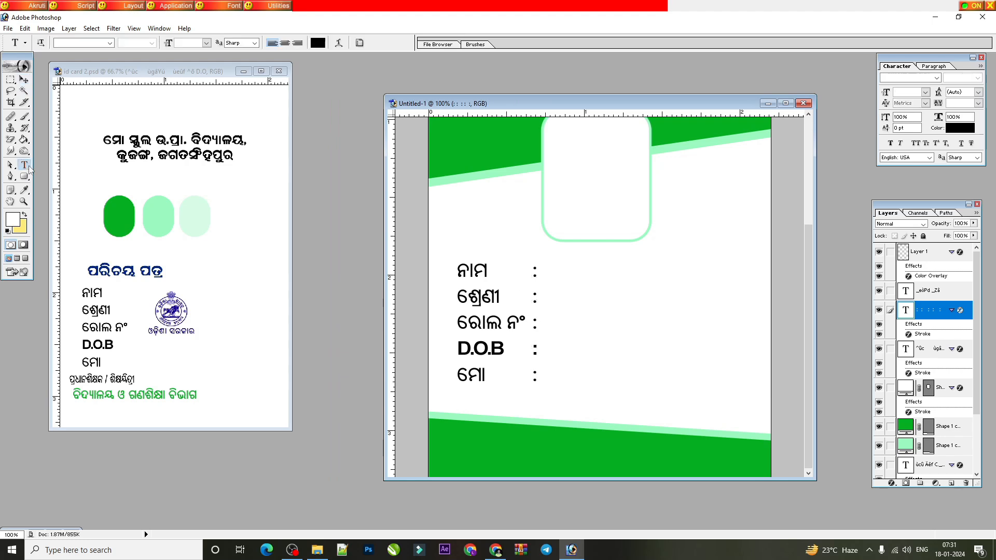
left_click(536, 274)
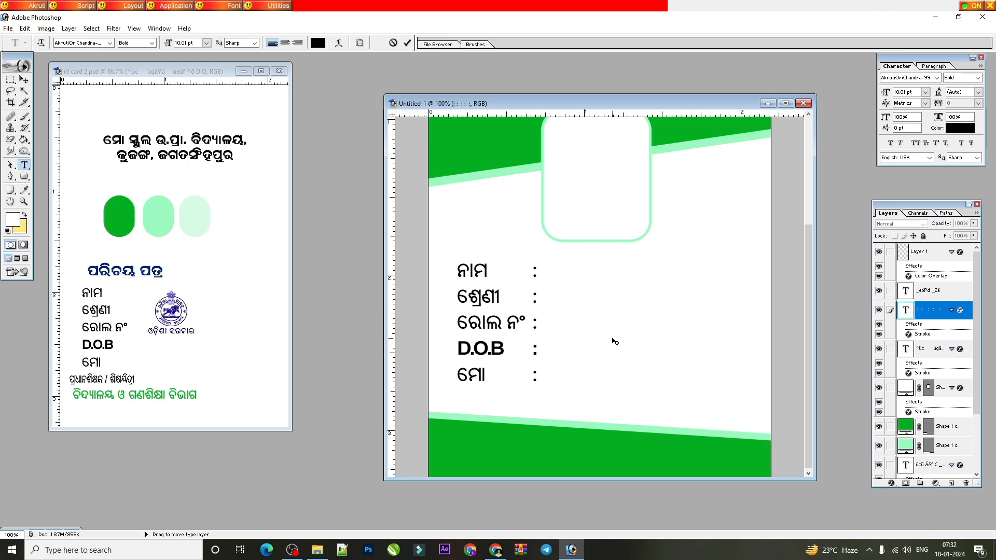
Step: Remove the extra line break and colon, then enter the student's name after the first colon
key("ctrl+a")
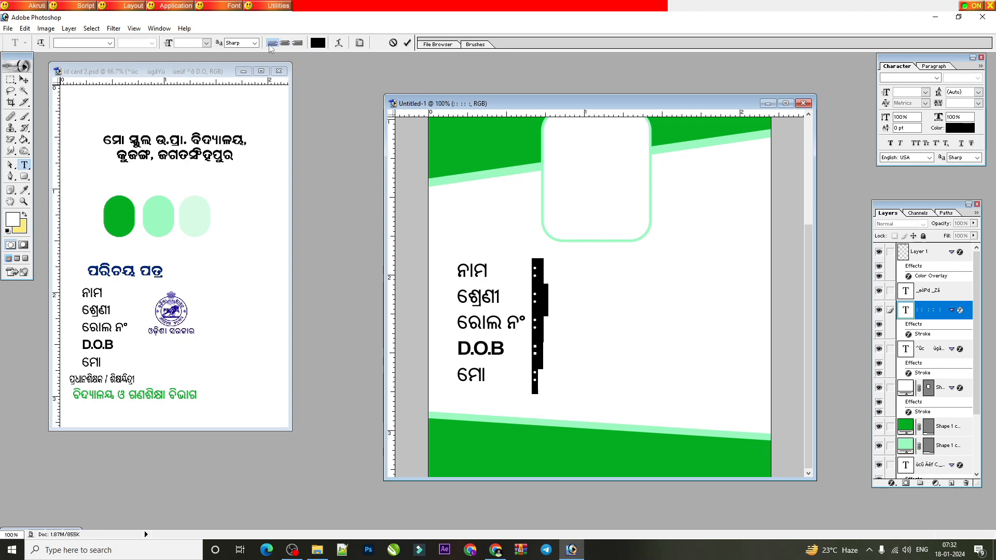
left_click_drag(545, 282, 560, 306)
key("BackSpace")
key("Delete")
key("Up")
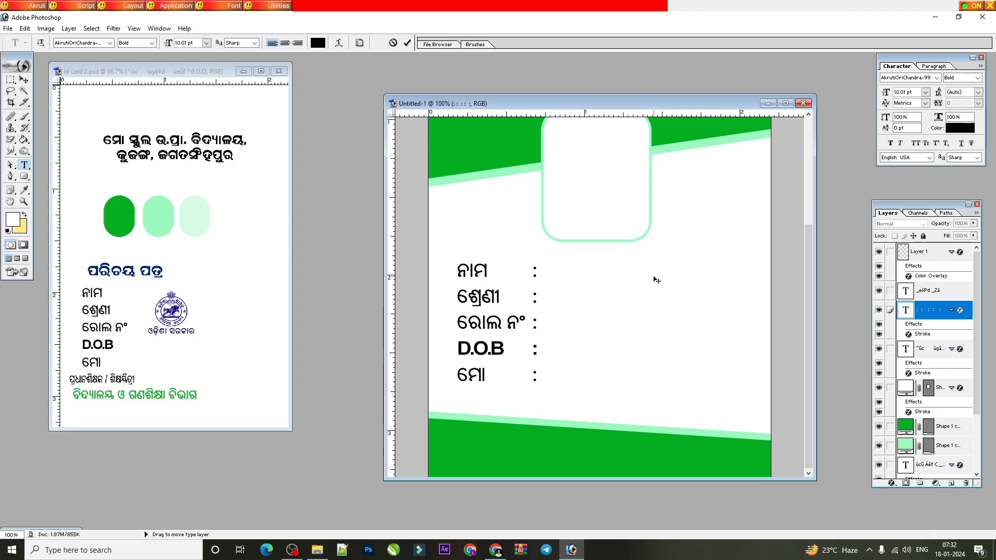
type("ଅଜିତ୍ ବେହେ")
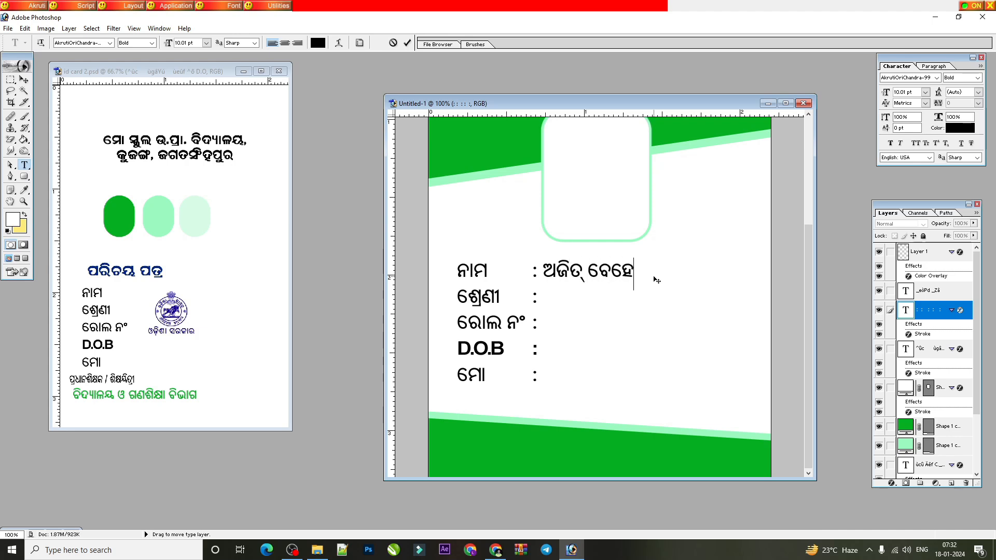
type("ରା")
Step: Enter class ପ୍ରଥମ and roll number ୧୦, and start the D.O.B line with ୧୦
left_click(553, 297)
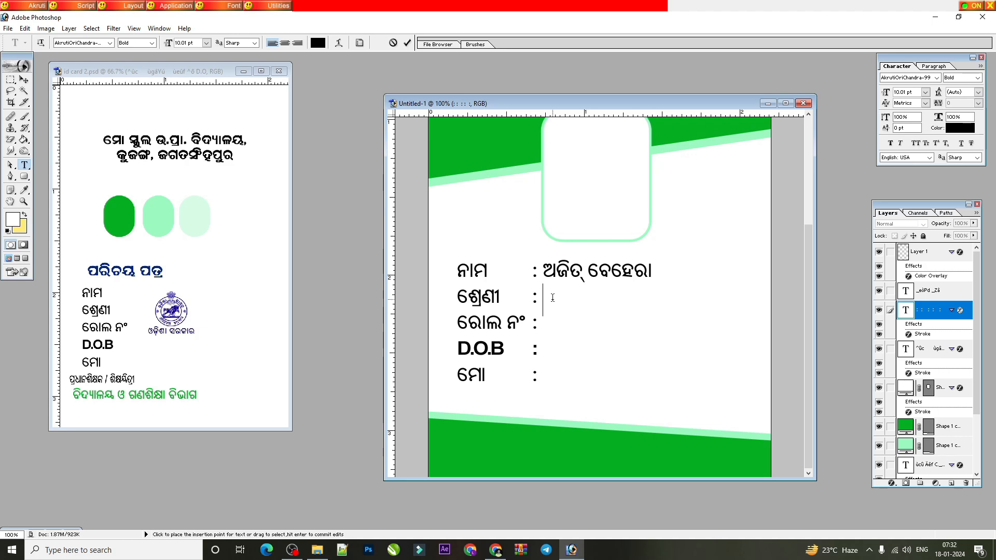
type("ପ୍ର")
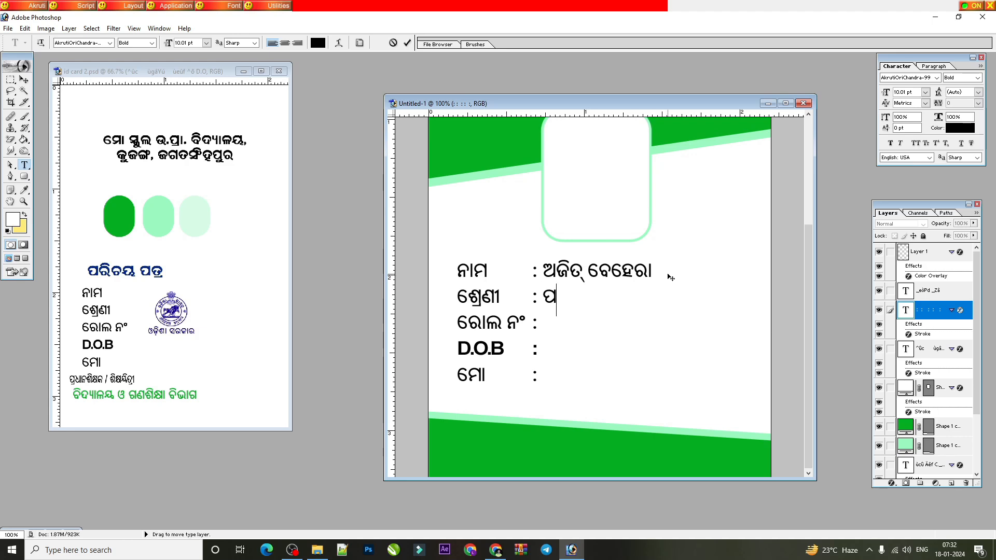
type("ଥମ")
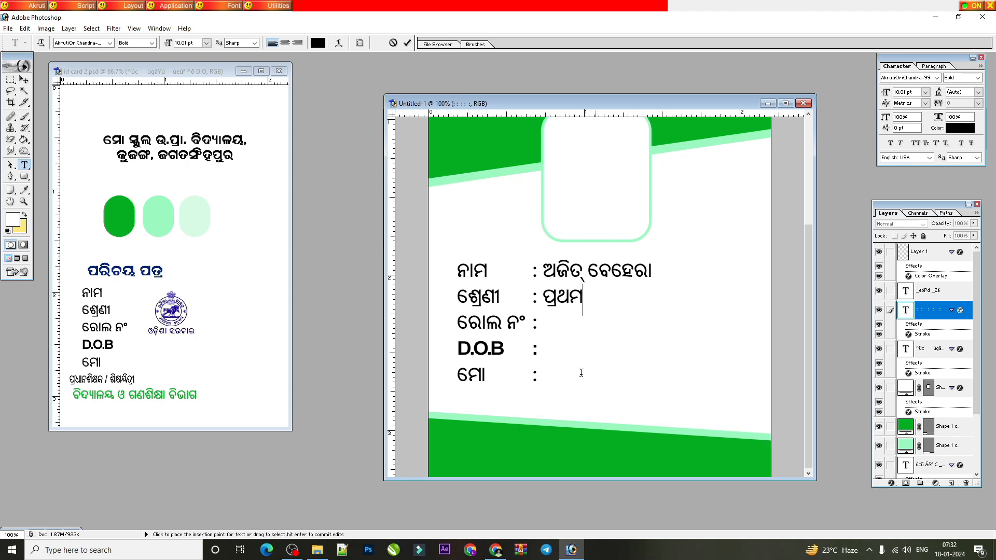
left_click(550, 330)
type("୧୦")
left_click(553, 357)
type("୧୦.")
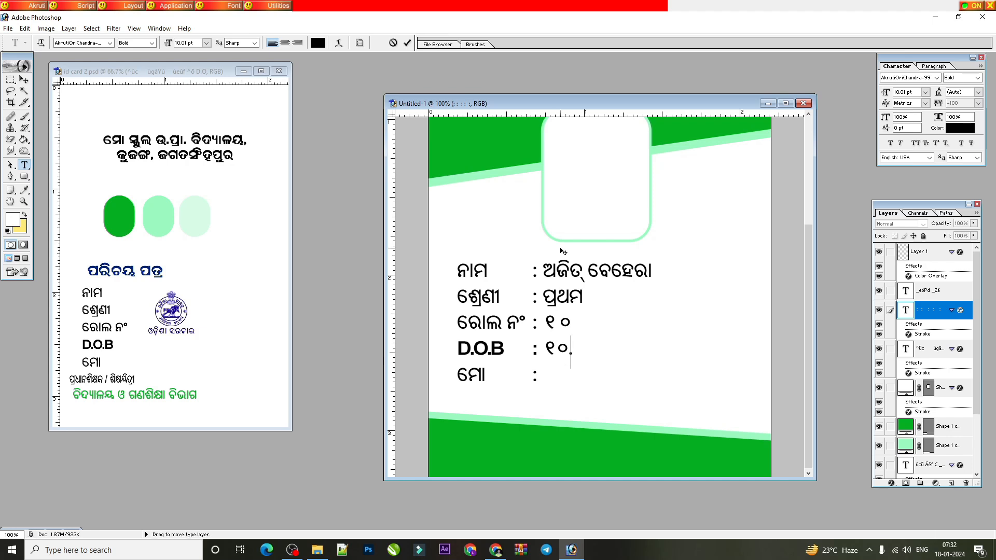
left_click_drag(538, 351, 573, 349)
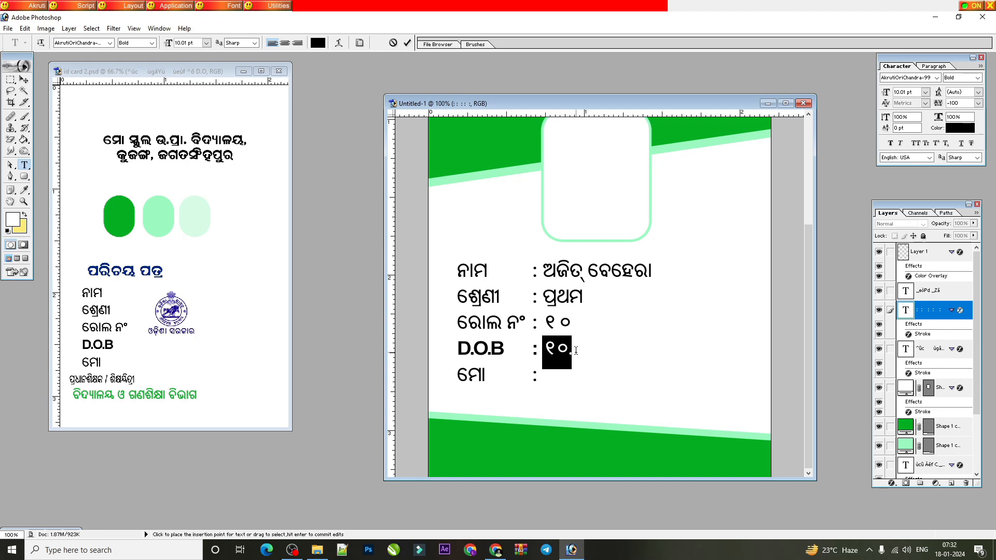
Step: Delete the Odia digits and place the caret after the D.O.B colon in Arial
key("BackSpace")
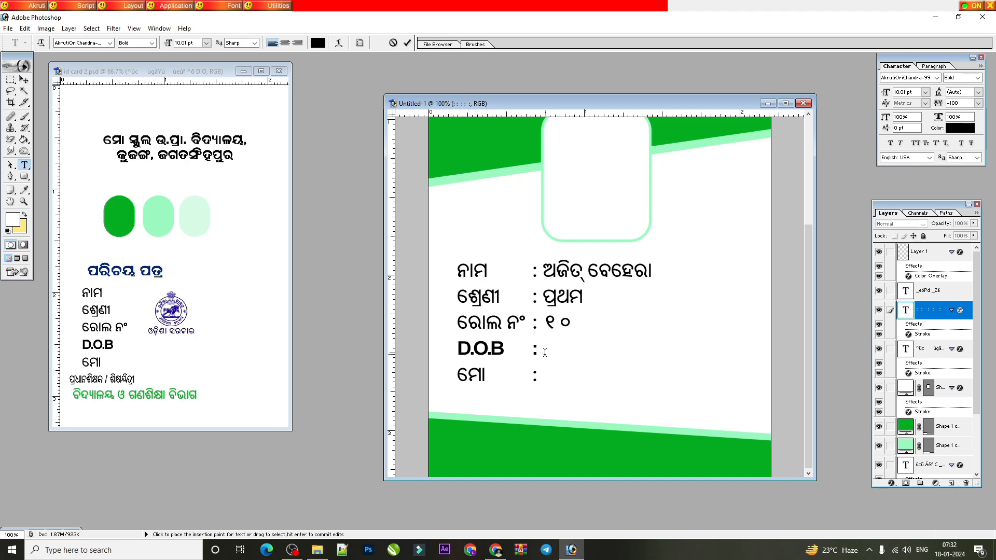
left_click(537, 351)
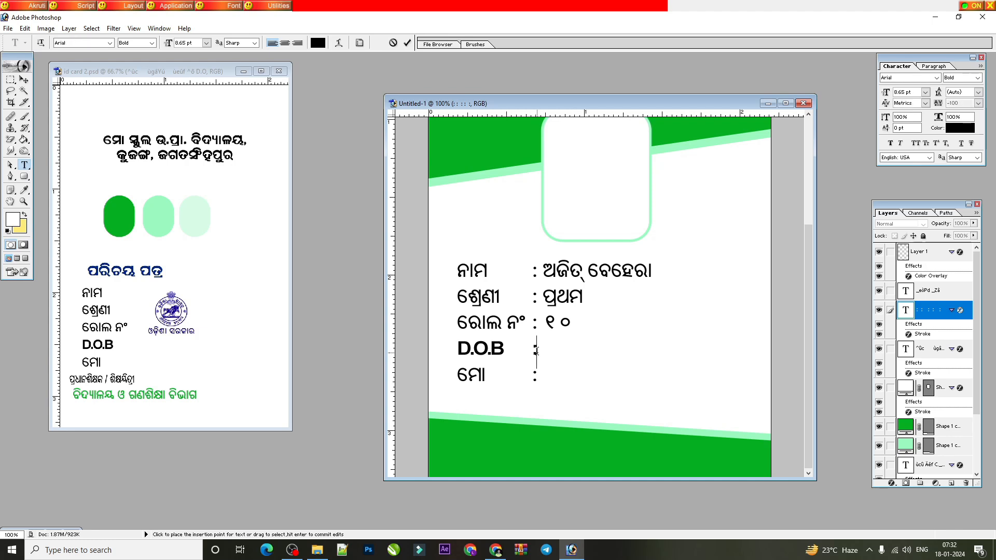
key("ctrl+plus")
key("ctrl+plus")
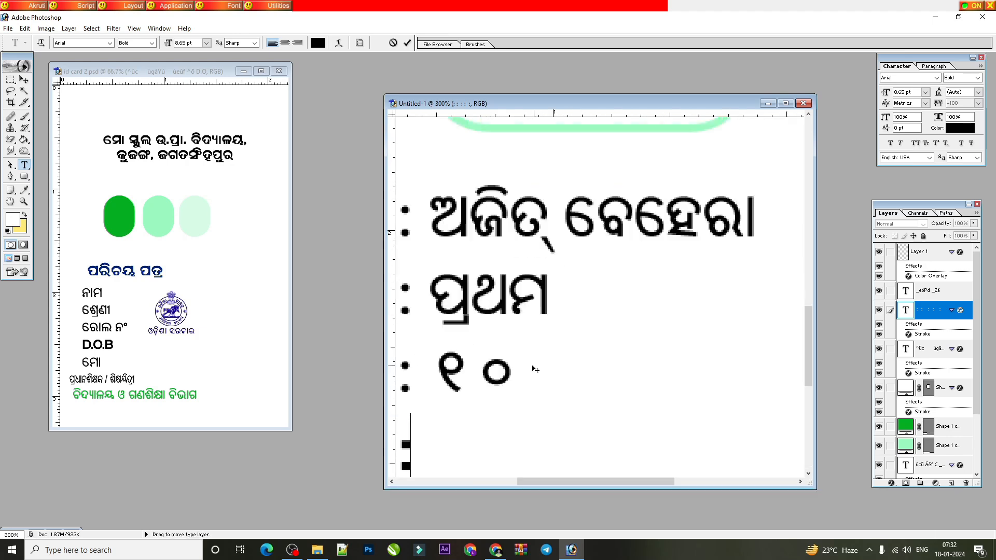
key("ctrl+minus")
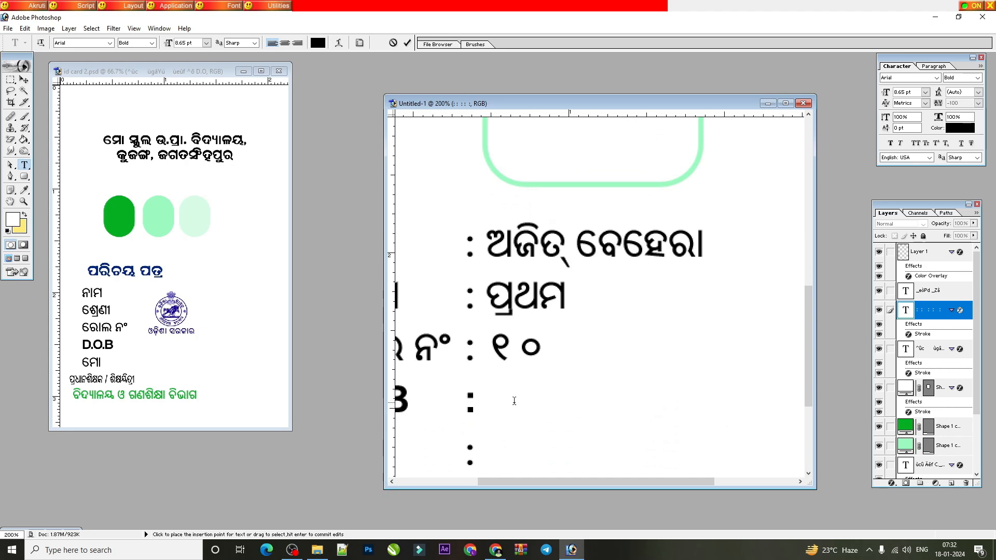
type("1")
key("BackSpace")
key("shift+Left")
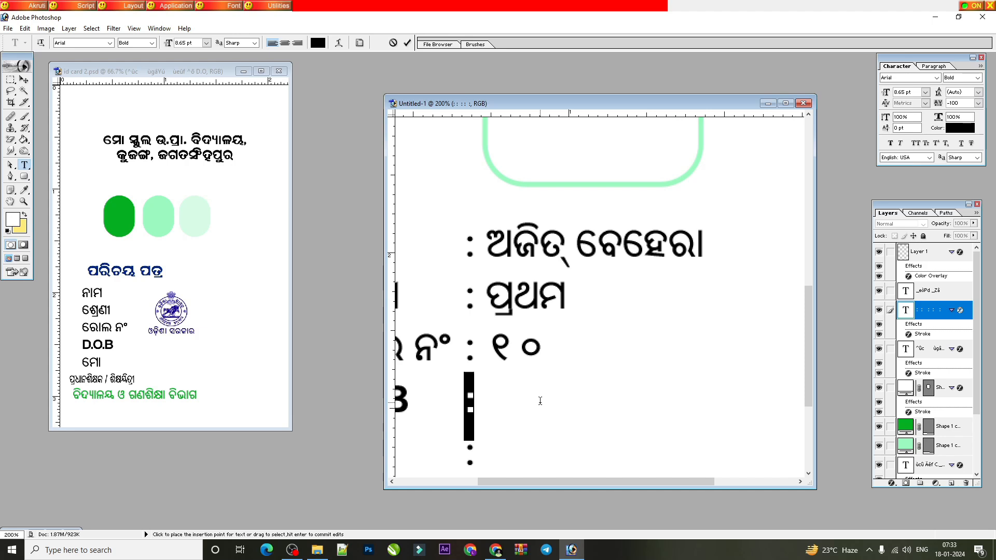
key("Right")
Step: Type the date 10.02.2000, correcting the mistyped year, and select it
type("1")
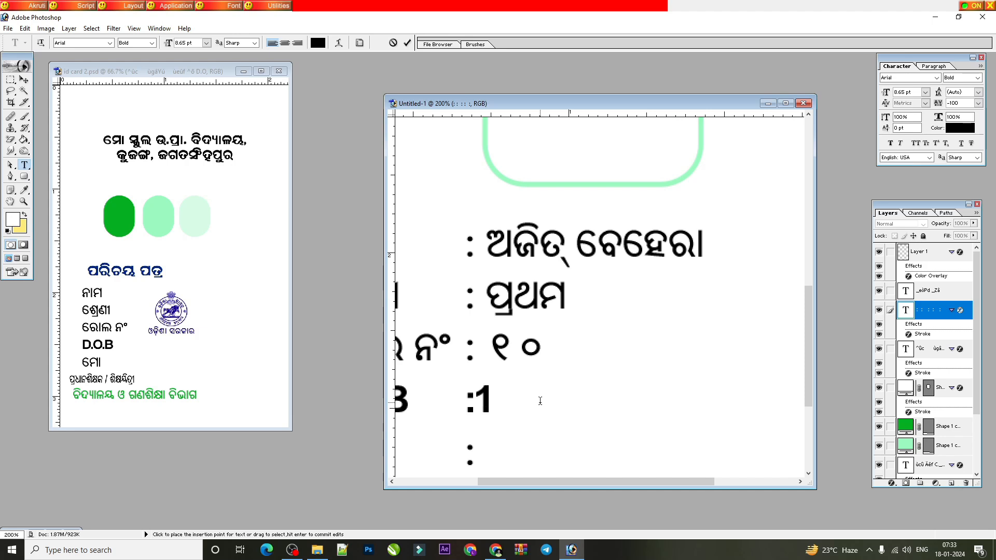
type("0")
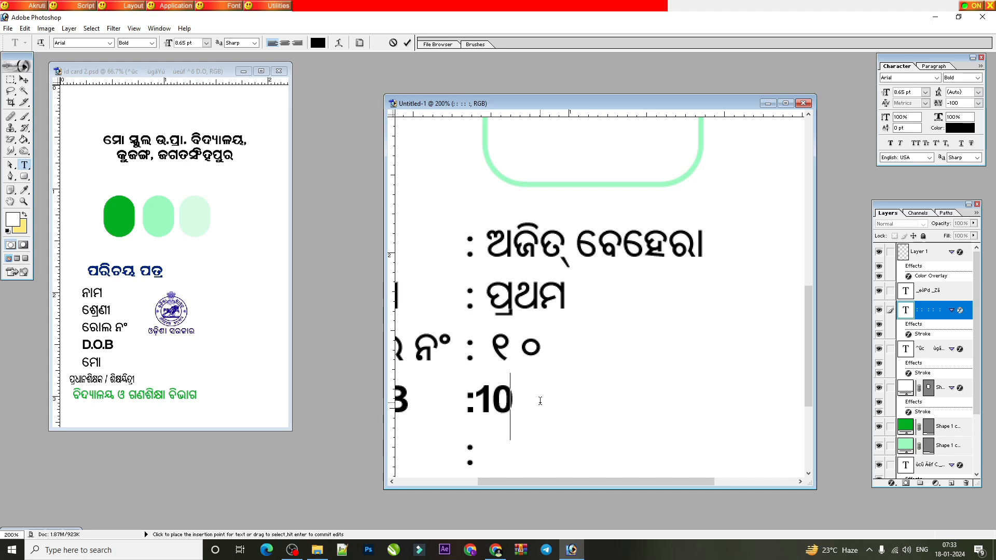
key("Left")
key("Left")
type("10")
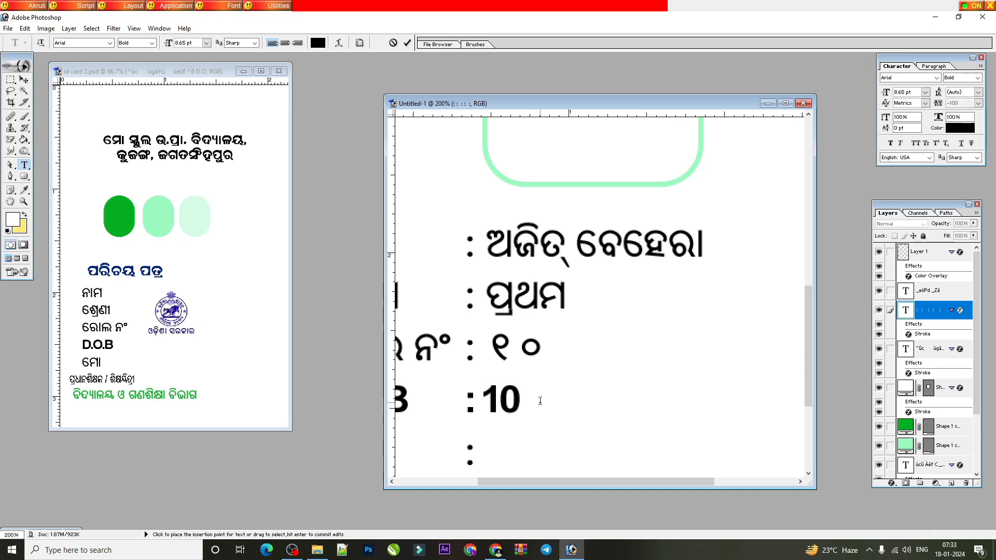
type(".02.20200")
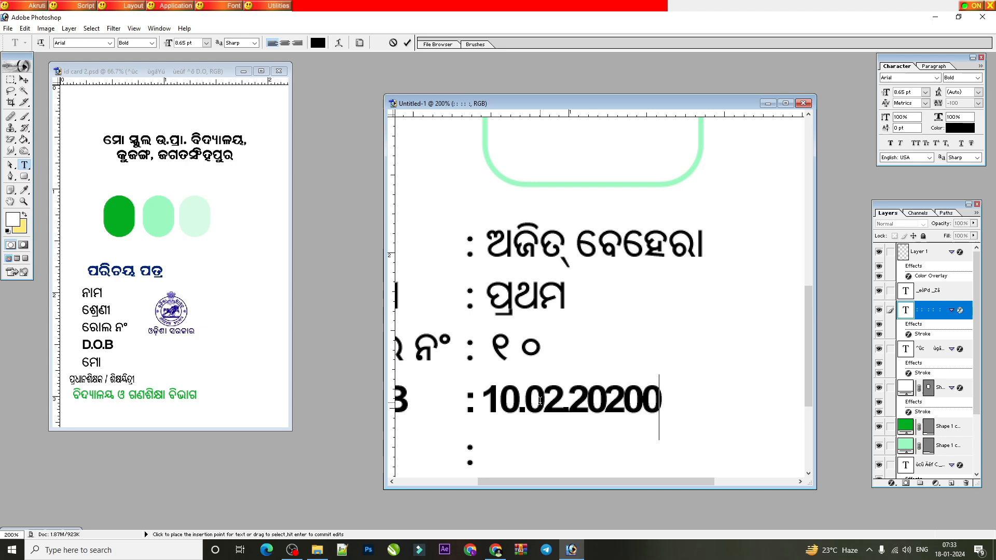
key("BackSpace")
key("BackSpace")
key("BackSpace")
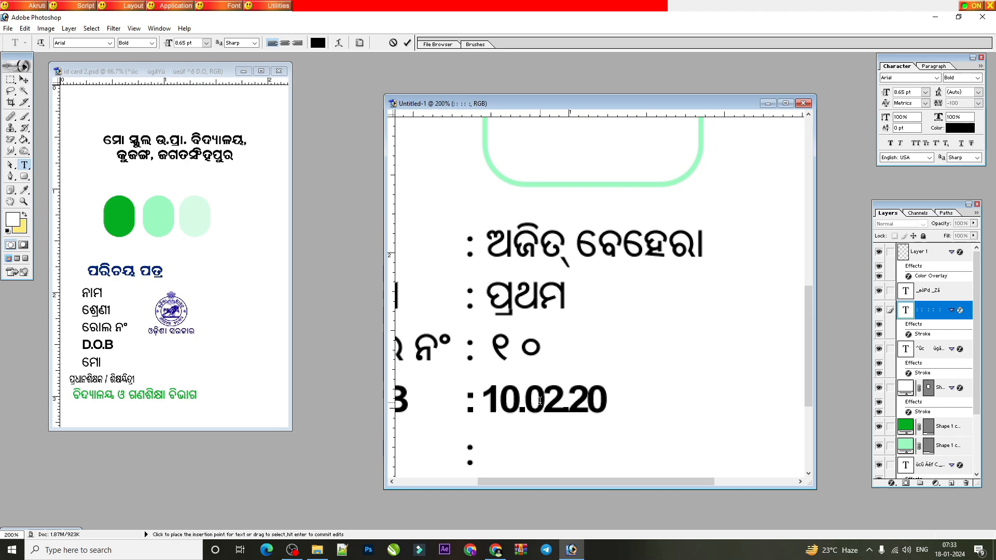
type("00")
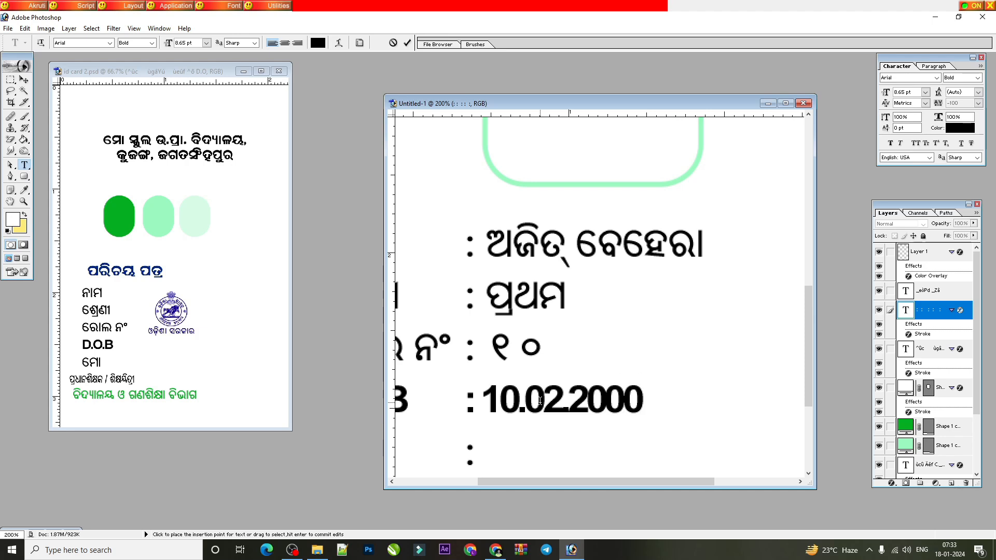
key("ctrl+a")
left_click_drag(480, 403, 655, 405)
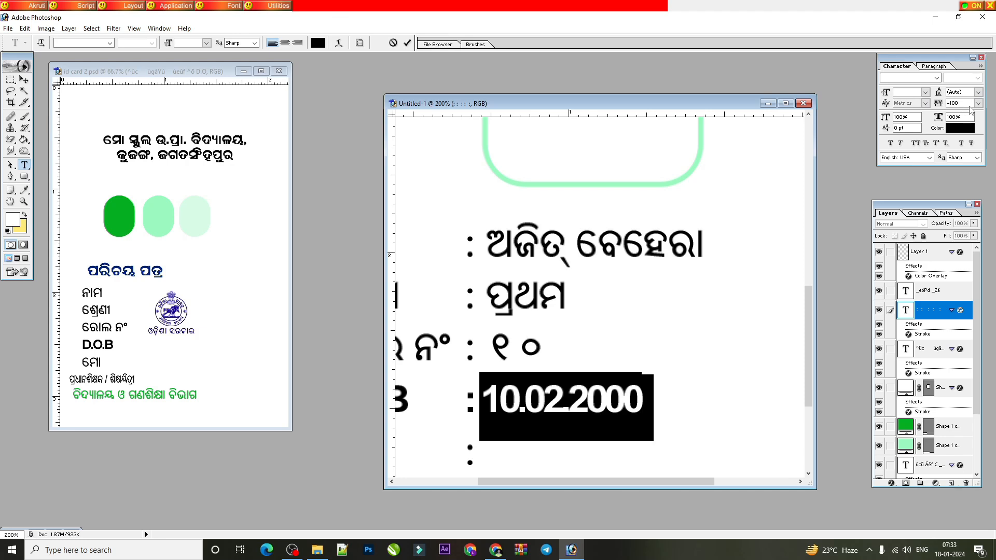
Step: Change the date's tracking from -100 to 0 in the Character panel and zoom out
left_click(978, 103)
left_click(958, 192)
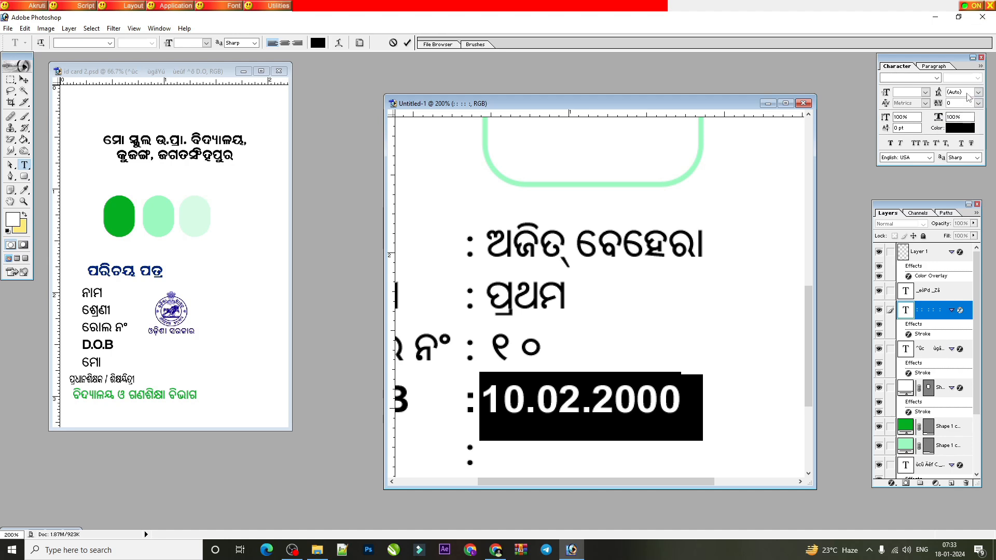
left_click(981, 67)
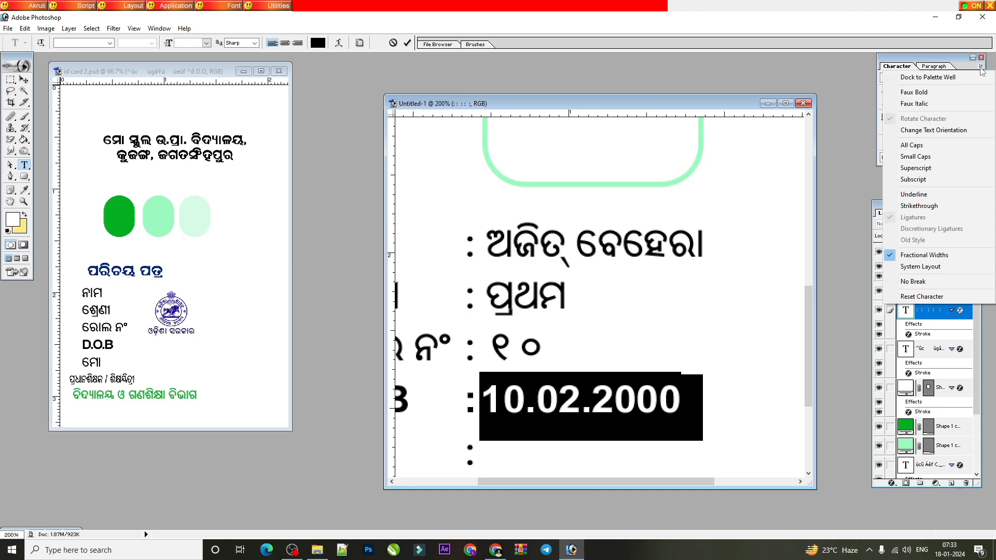
left_click(982, 68)
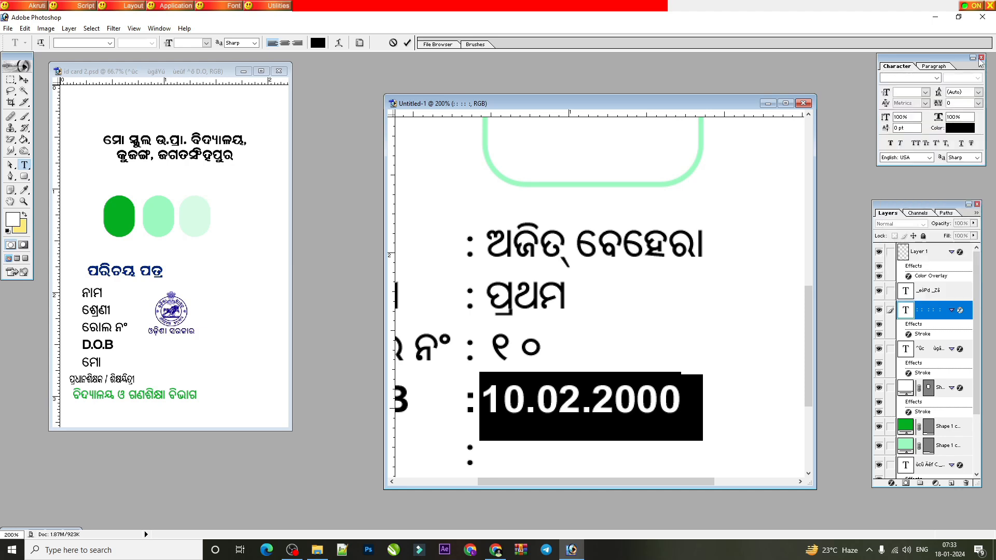
left_click(981, 66)
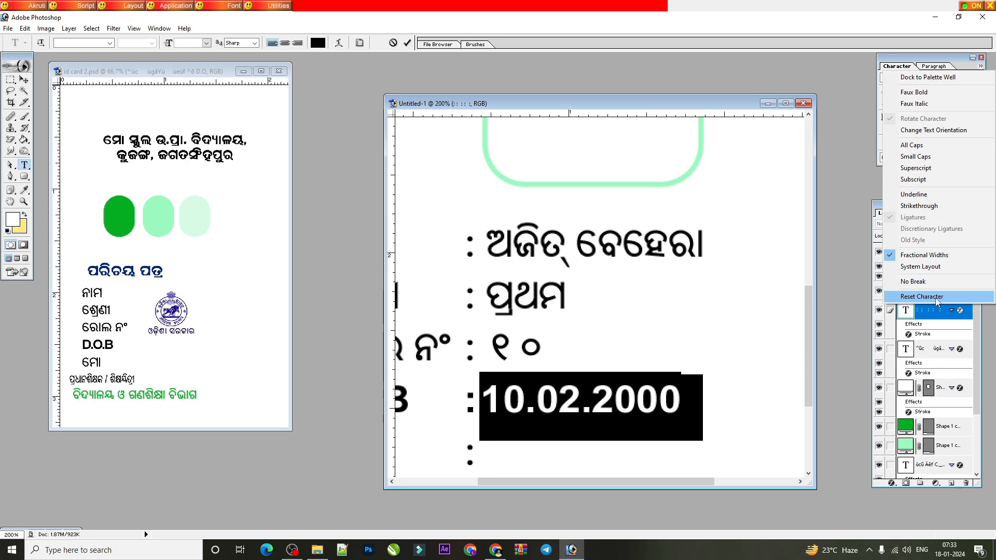
left_click(864, 162)
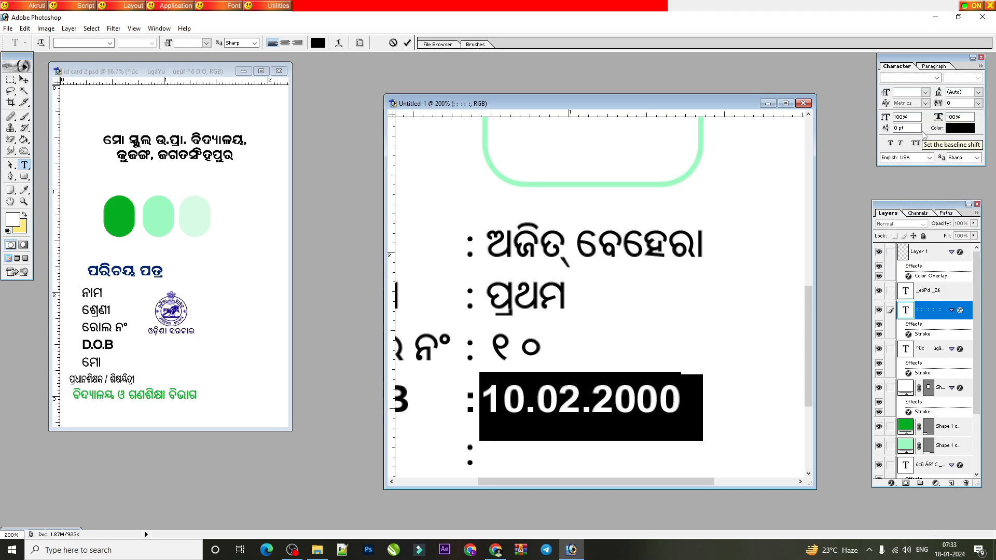
key("ctrl+minus")
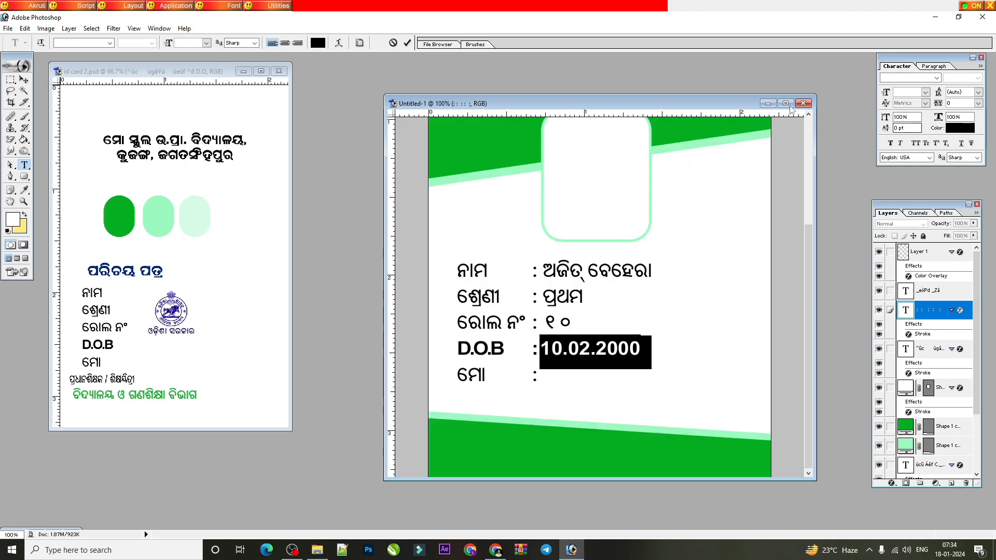
Step: Enter the mobile number in Odia digits after the ମୋ colon and commit the text
left_click(558, 383)
type("୦ ୨")
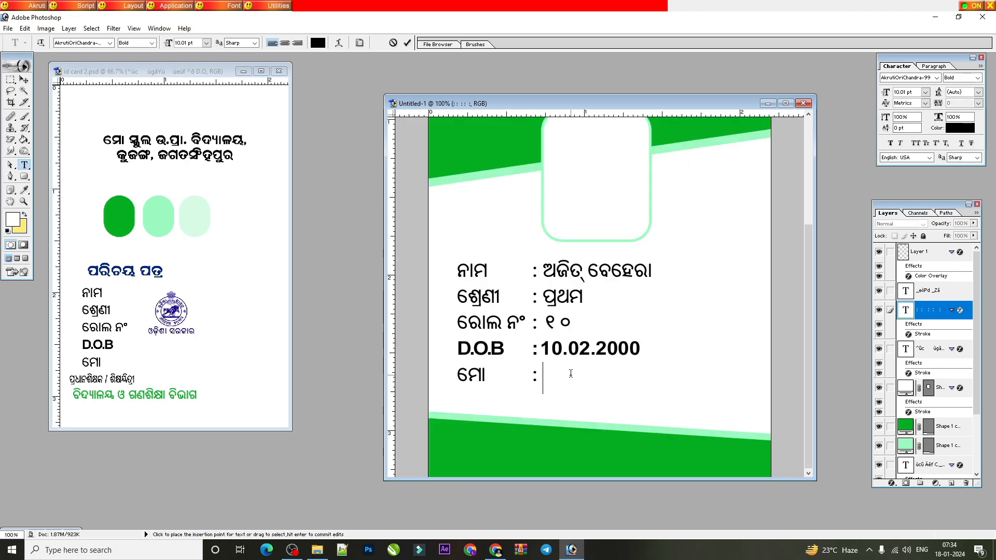
type(".")
type("୩୪୫୬୭୮୯")
key("ctrl+Return")
Step: Magic Wand the white background of id card 2.psd, then deselect
left_click(23, 91)
left_click(131, 375)
left_click(131, 375)
key("ctrl+d")
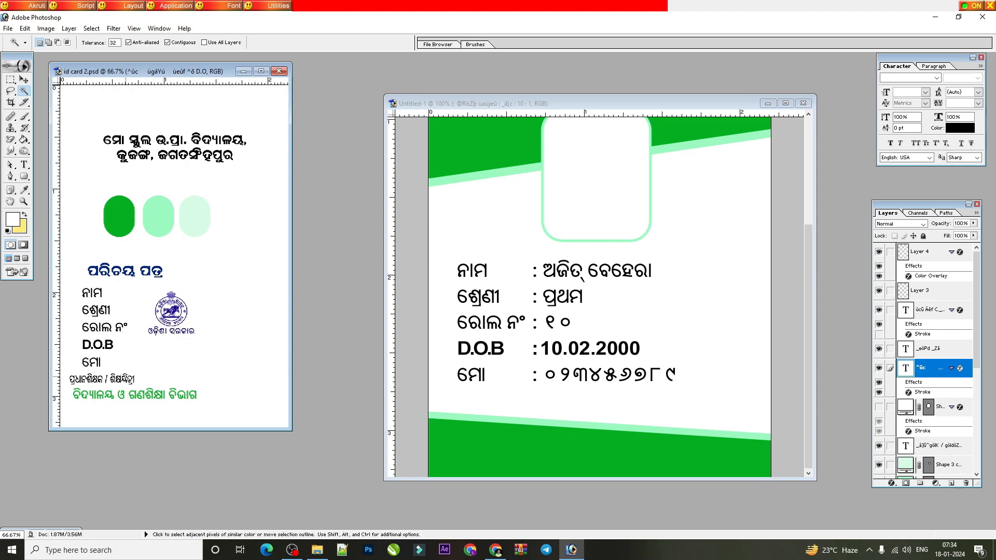
Step: Drag the ପ୍ରଧାନଶିକ୍ଷକ / ଶିକ୍ଷୟିତ୍ରୀ caption from id card 2.psd to the card's right, above the green footer
key("v")
right_click(138, 387)
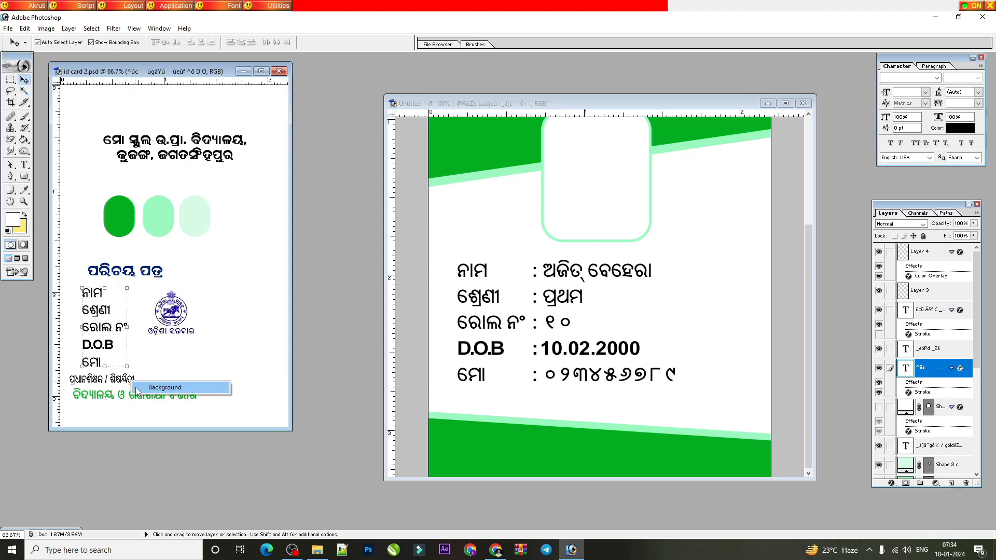
left_click(134, 384)
left_click_drag(130, 382, 758, 411)
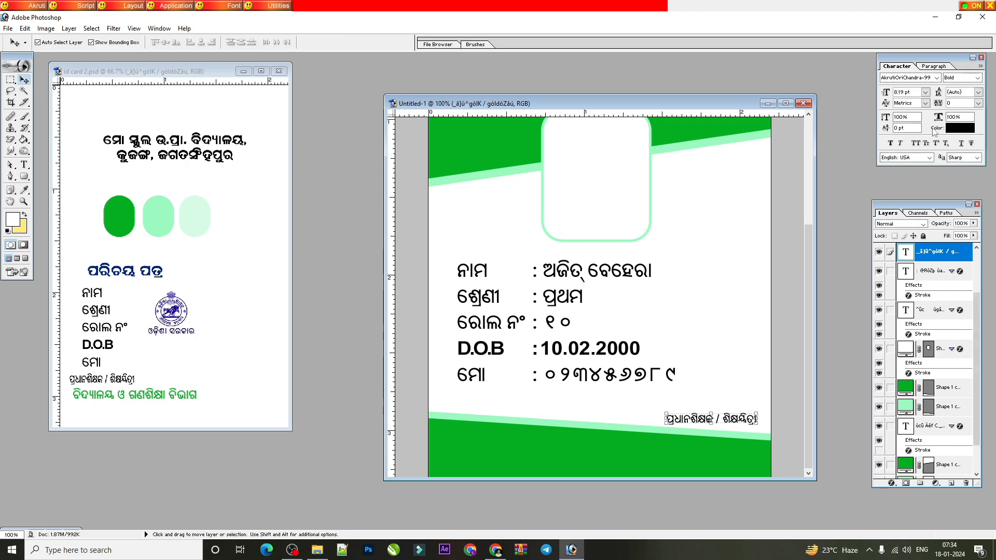
left_click(671, 373)
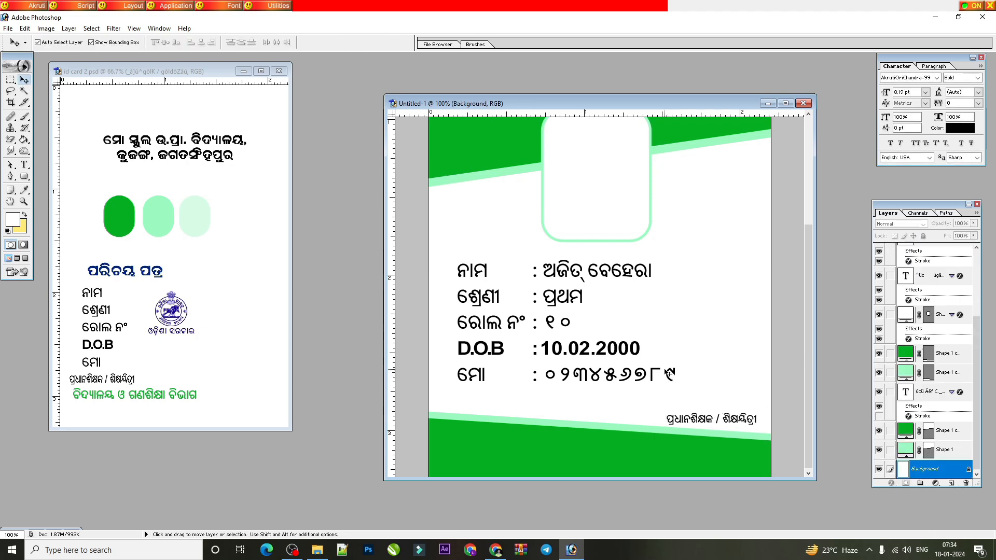
left_click(670, 377)
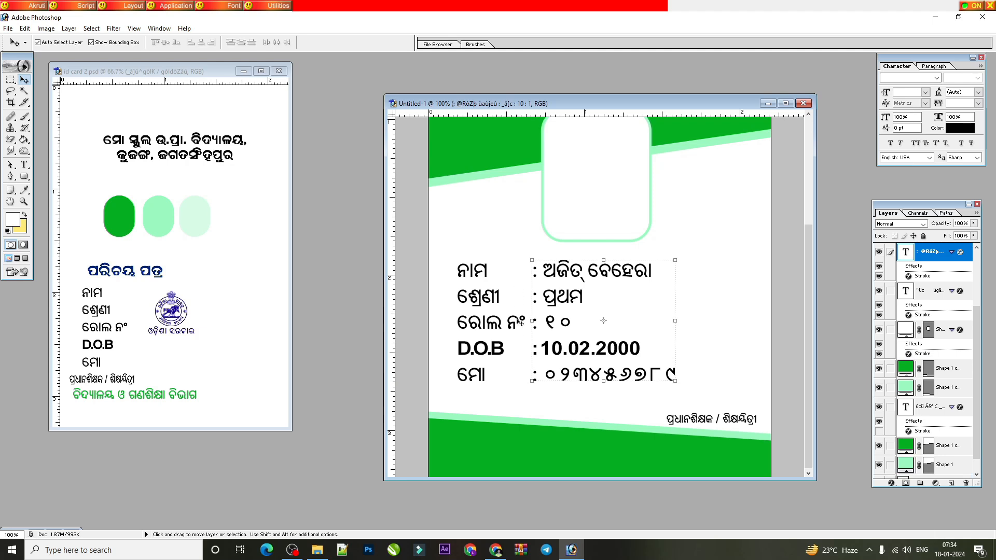
Step: Link the label and value text layers and shift the details block right and up
key("ctrl+plus")
key("ctrl+plus")
key("ctrl+minus")
key("ctrl+minus")
left_click(492, 347, "shift")
left_click(890, 291)
left_click(891, 292)
left_click_drag(530, 312, 547, 298)
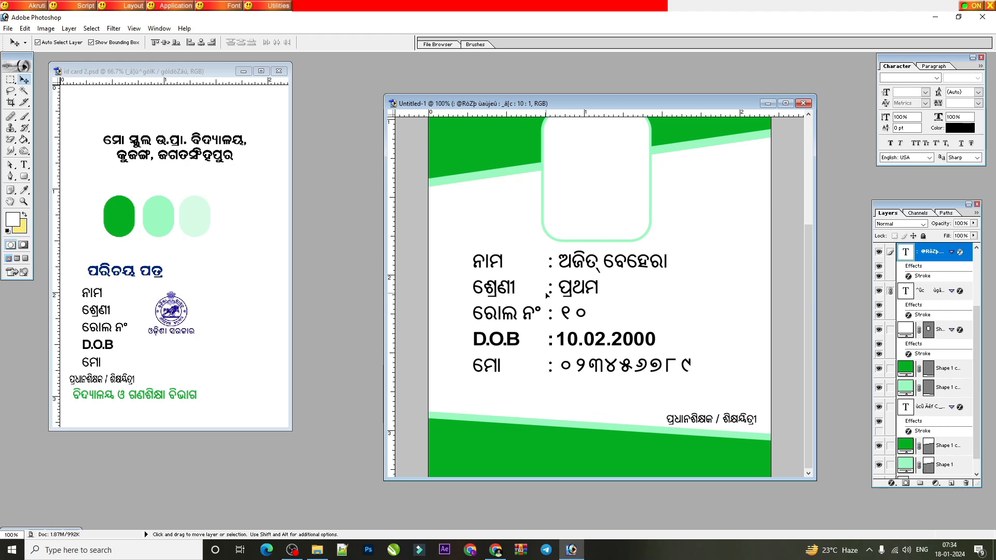
Step: Scale the details block to about 105.6% and nudge it slightly down and left
key("ctrl+minus")
key("Down")
key("Down")
key("Down")
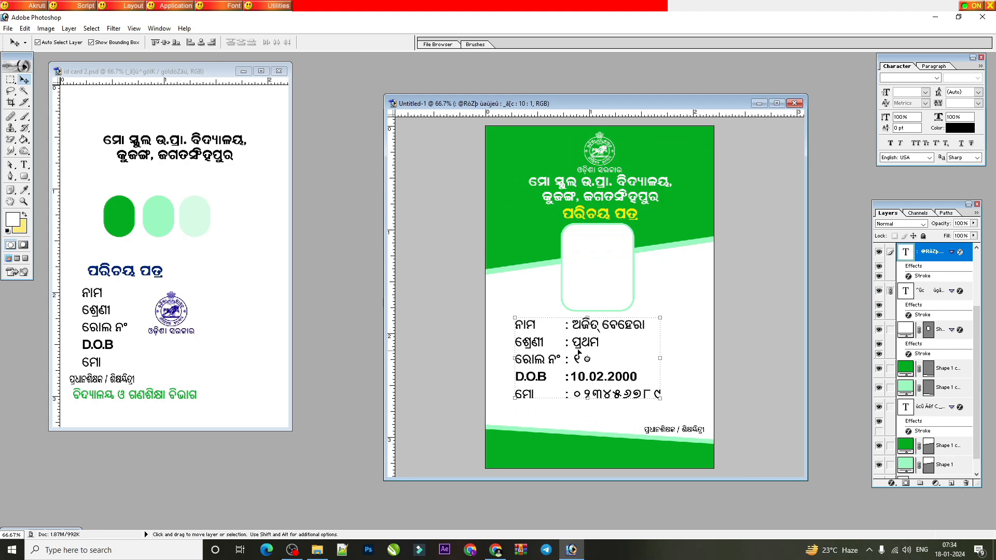
left_click_drag(660, 399, 669, 404)
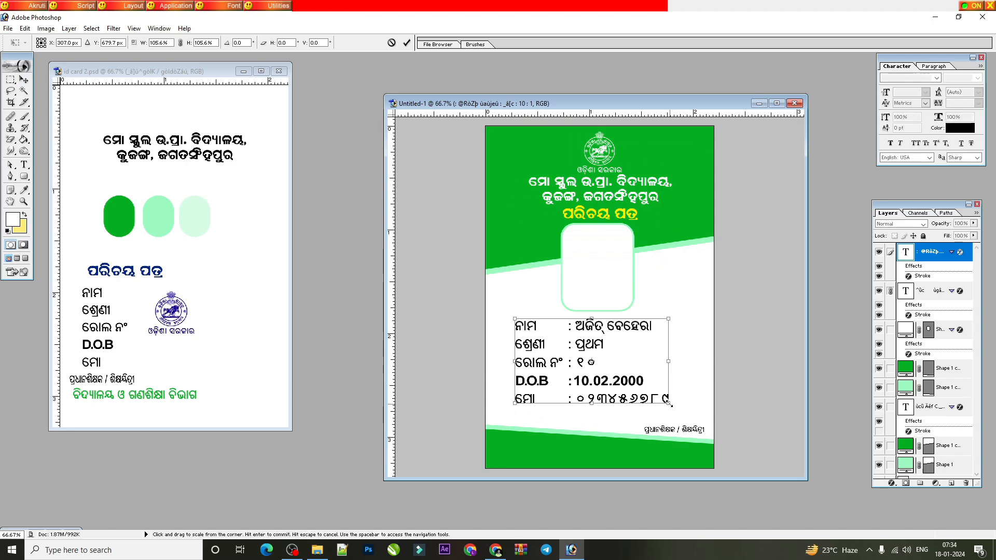
key("Return")
left_click_drag(614, 362, 606, 360)
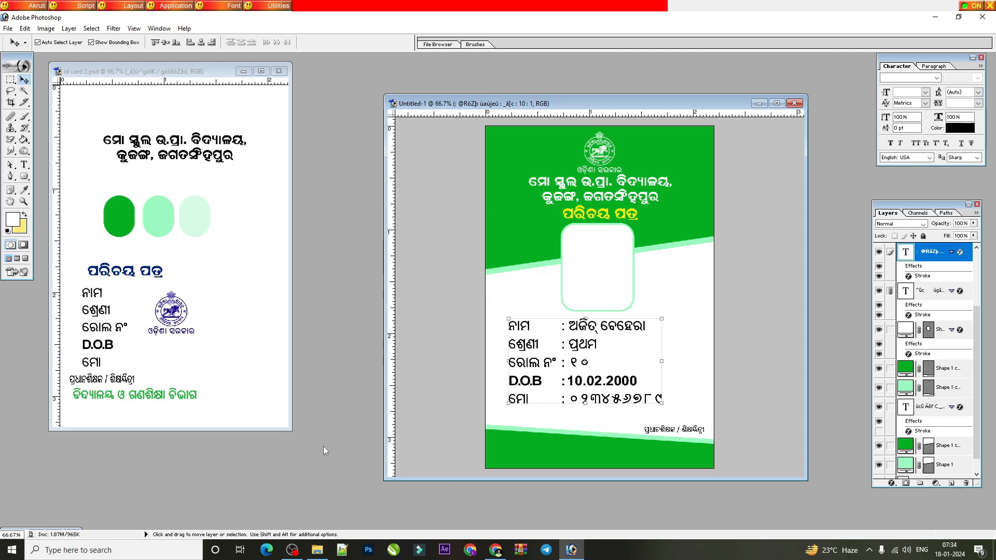
Step: Copy the department line from the reference onto the bottom green band and colour it white
left_click(153, 395)
left_click_drag(153, 399, 567, 463)
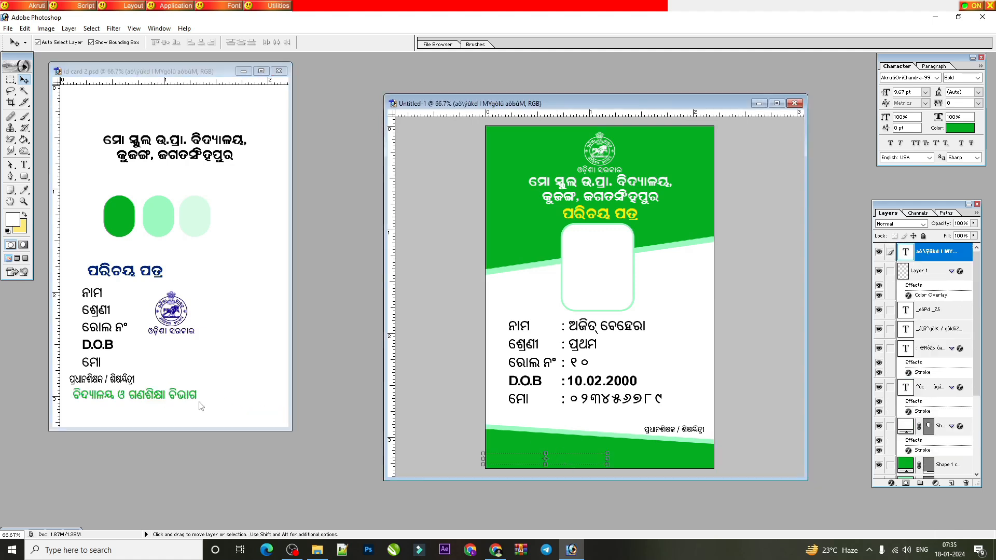
left_click(960, 129)
left_click_drag(461, 386, 414, 321)
left_click(642, 317)
left_click_drag(607, 460, 620, 459)
Step: Append ଓଡ଼ିଶା ସରକାର to the line, then centre it and narrow it to about 95.8%
left_click(24, 164)
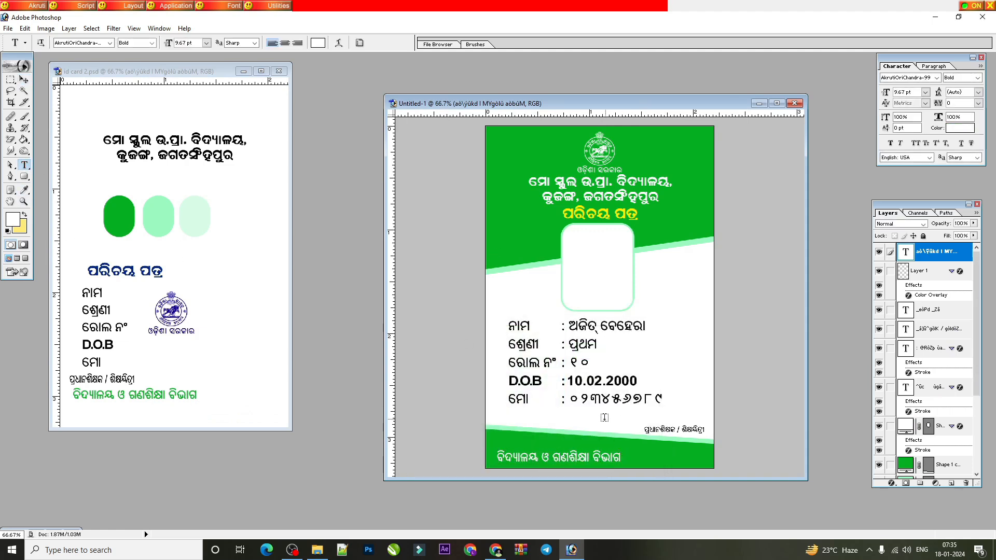
left_click(620, 459)
type(", ଓଡ଼ିଶା ସରକାର")
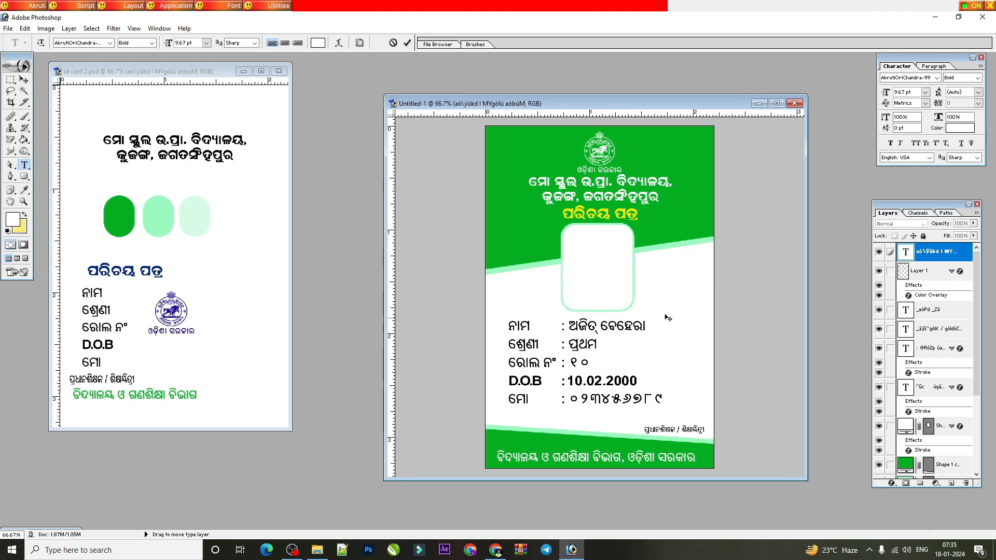
left_click(24, 79)
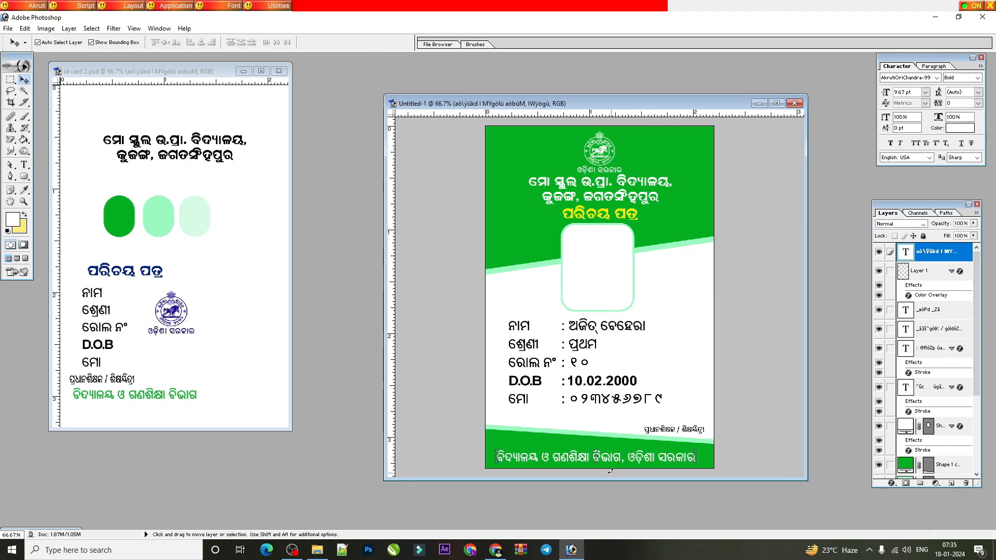
left_click_drag(611, 458, 619, 456)
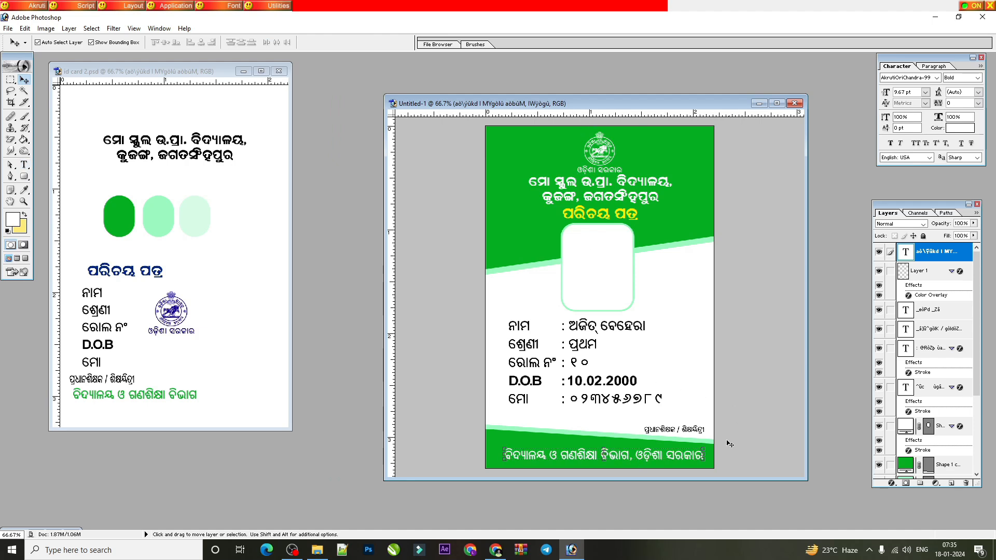
left_click_drag(705, 452, 700, 452)
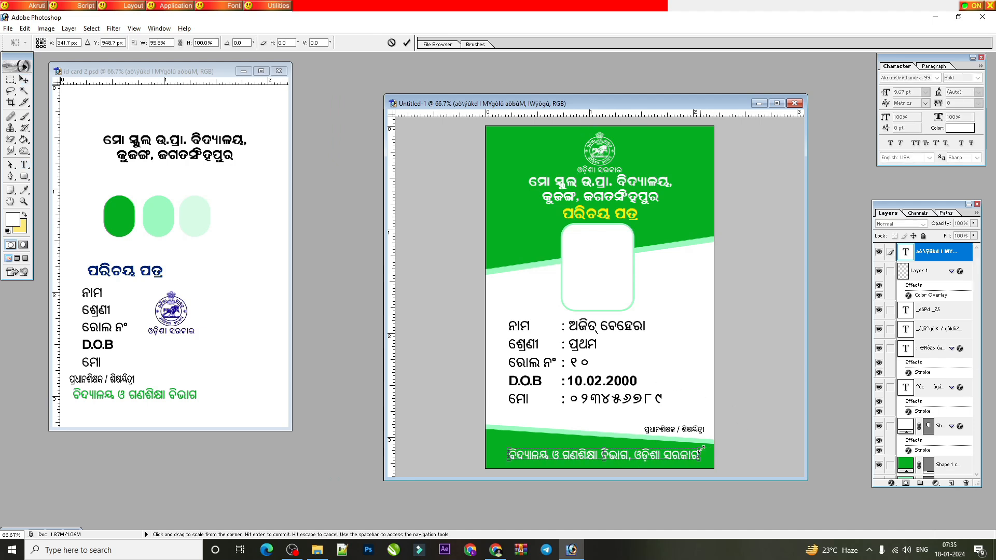
key("Return")
key("Up")
key("Up")
key("Up")
key("Up")
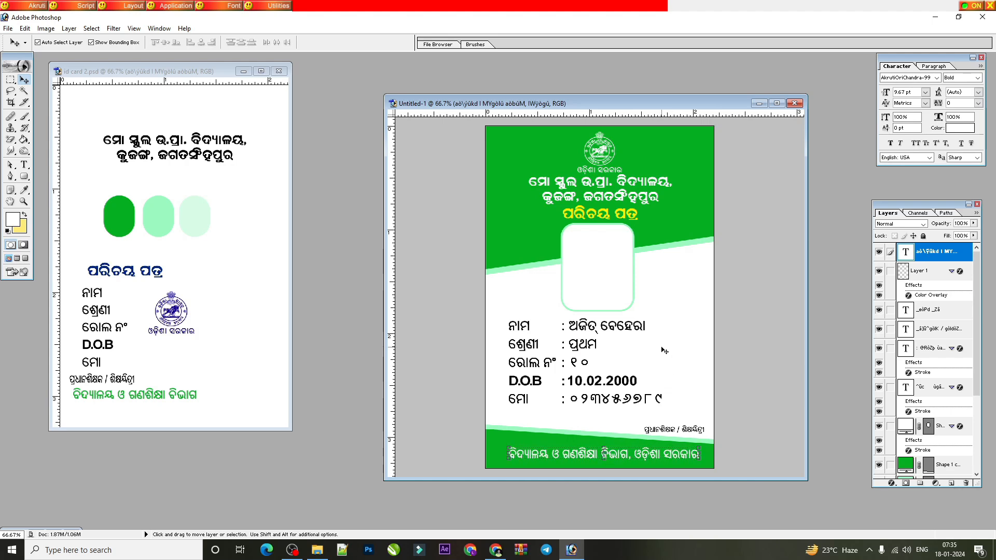
left_click(687, 429)
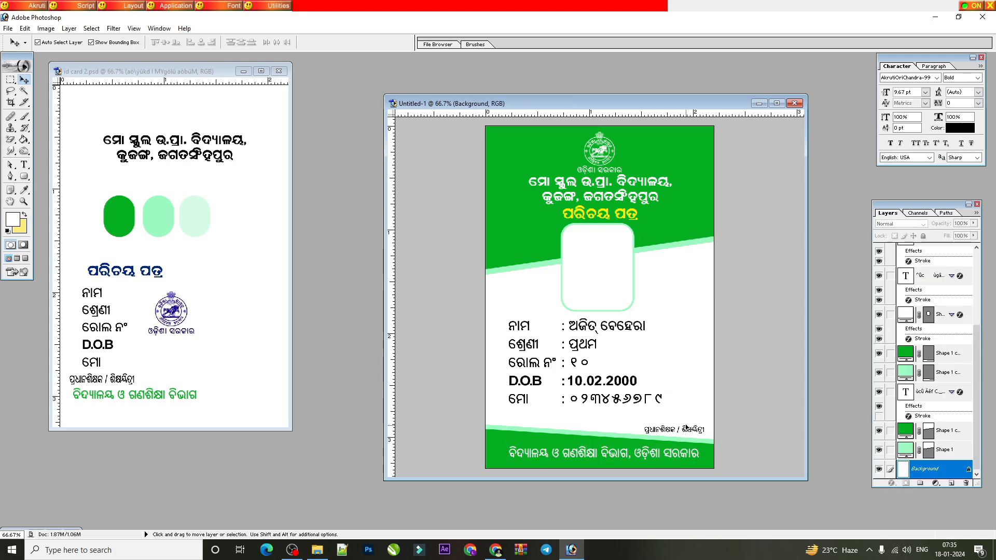
Step: Bring up sig.jpg, enlarge its window, and preview a Levels white point of 175 to whiten the paper
left_click(107, 275)
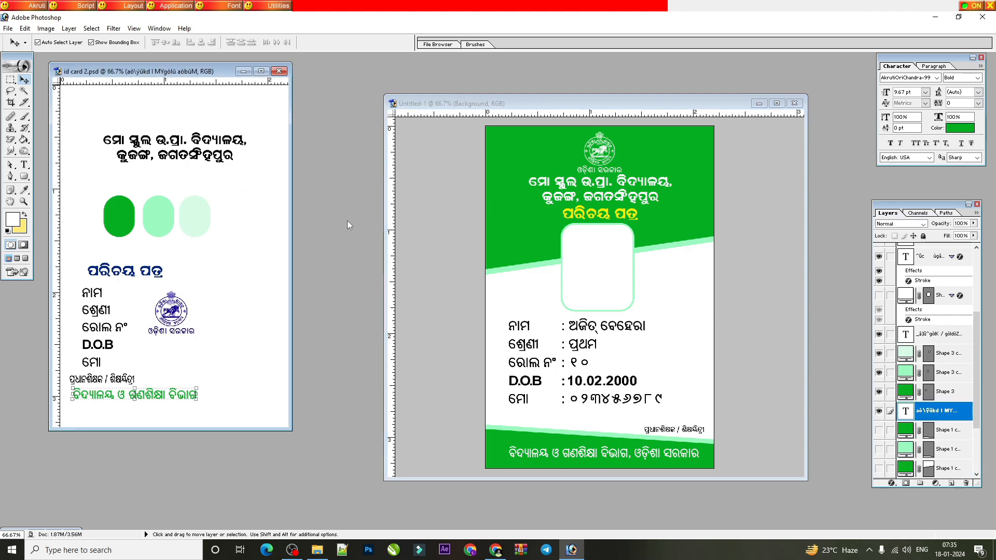
left_click(937, 20)
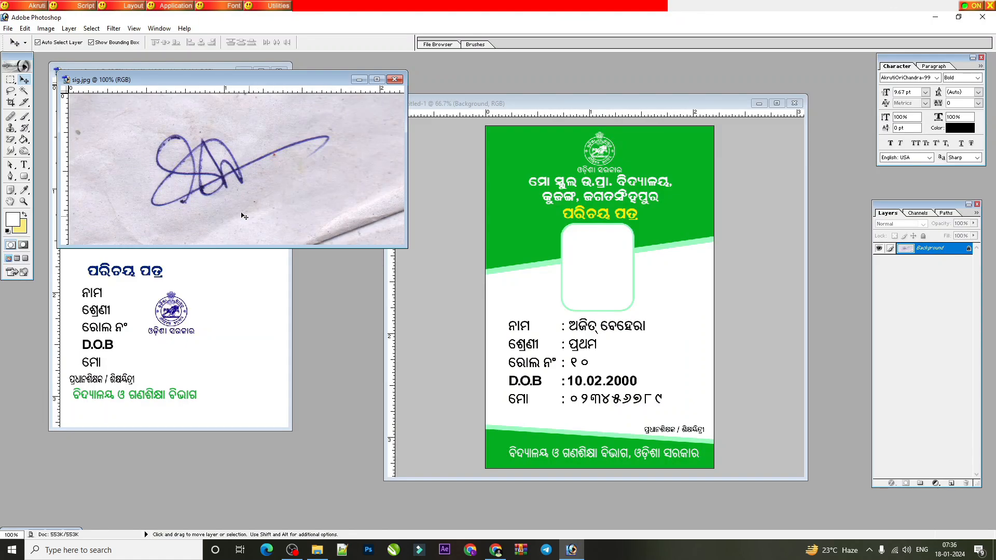
left_click_drag(266, 248, 266, 308)
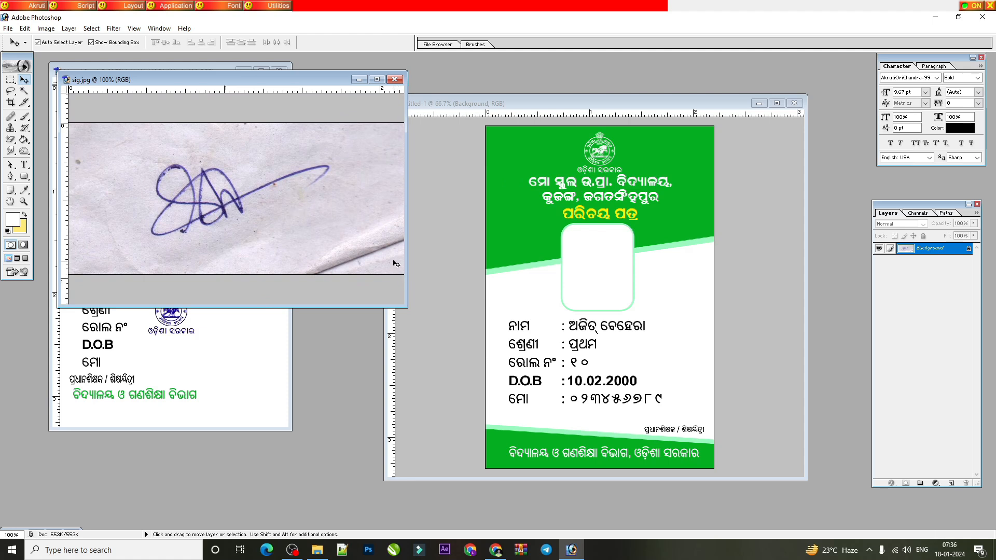
key("ctrl+l")
mouse_move(674, 244)
left_mouse_down()
mouse_move(601, 245)
mouse_move(632, 246)
left_mouse_up()
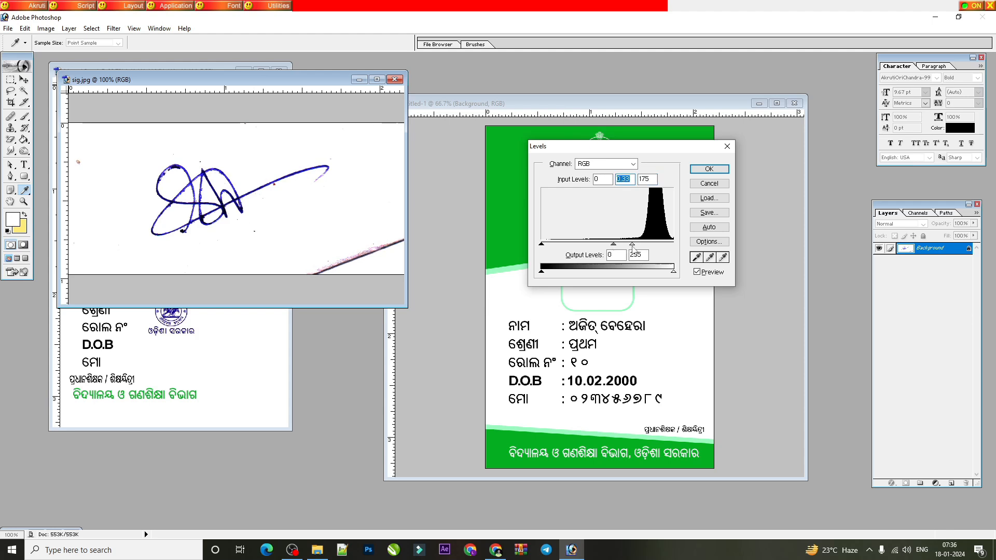
Step: Apply the 175 Levels white point and enlarge the sig.jpg window further
left_click(633, 245)
key("Return")
key("v")
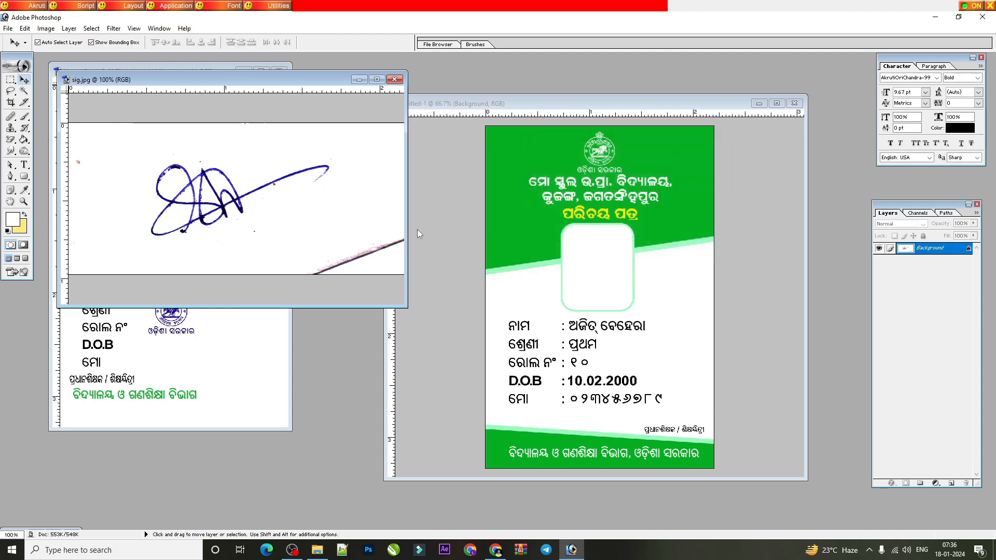
left_click_drag(399, 303, 577, 376)
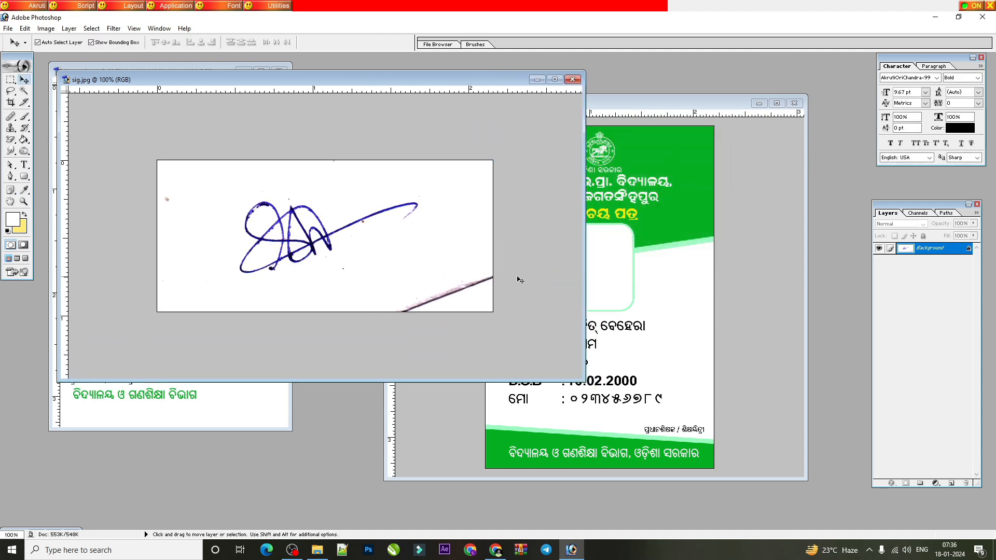
Step: Lasso the dark lower-right corner of the paper, undoing an accidental yellow fill
left_click(10, 91)
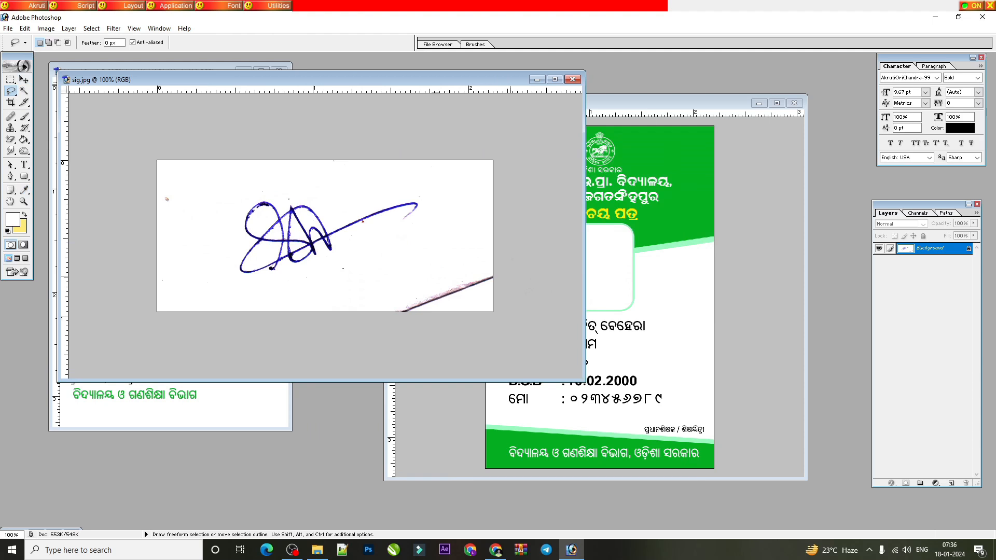
mouse_move(372, 313)
left_mouse_down()
mouse_move(495, 247)
mouse_move(371, 316)
left_mouse_up()
key("Delete")
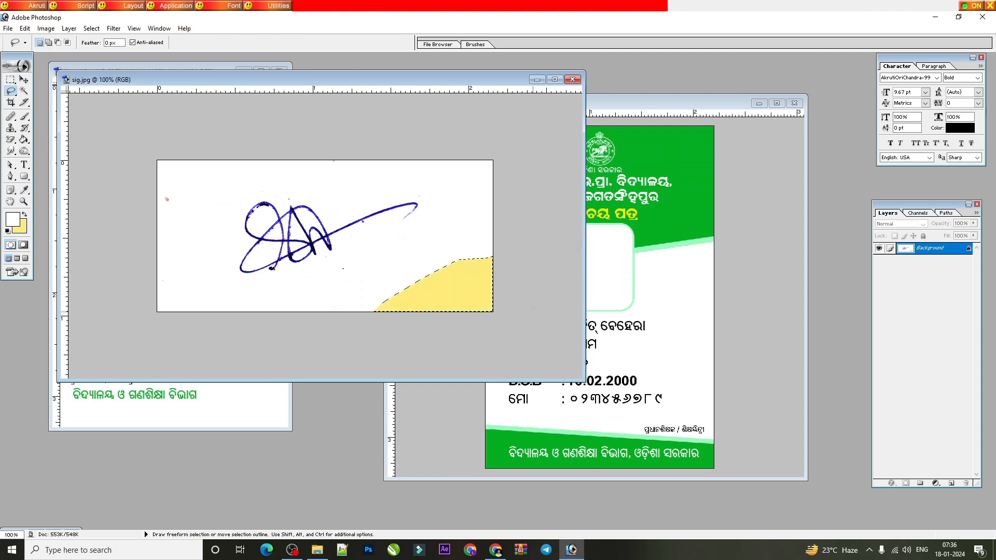
key("ctrl+z")
Step: Set the background colour to white sampled from the paper and fill the corner with it
left_click(14, 222)
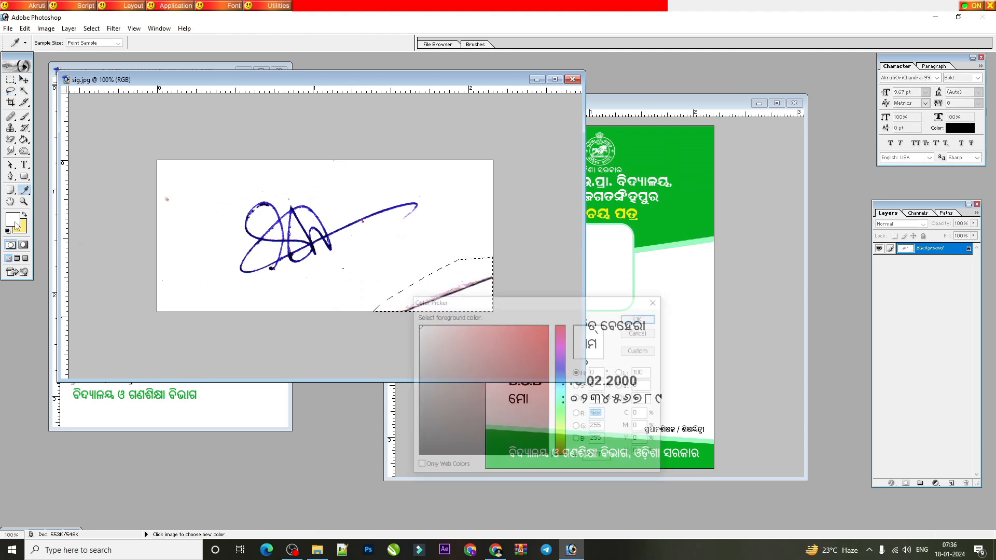
key("Return")
left_click(22, 230)
left_click(472, 216)
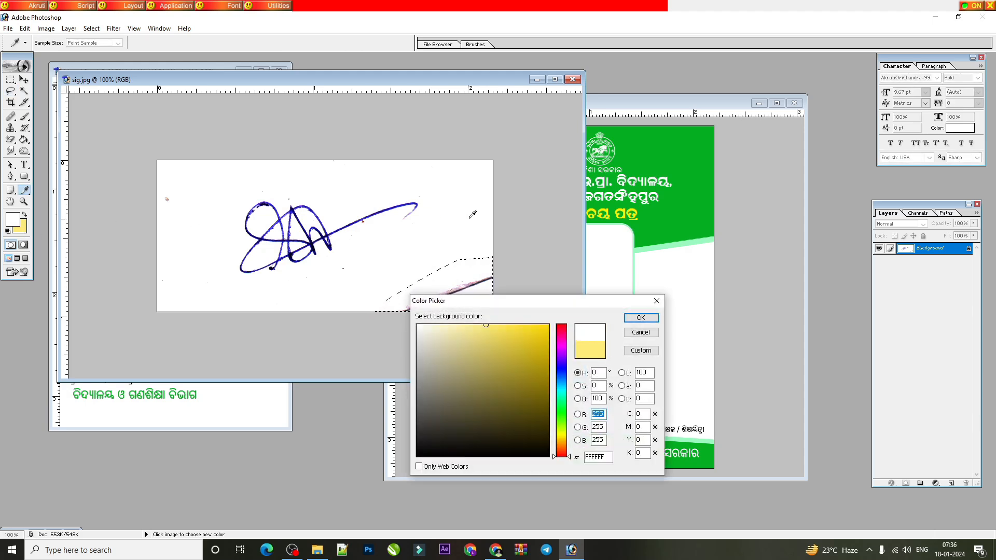
key("Return")
key("Delete")
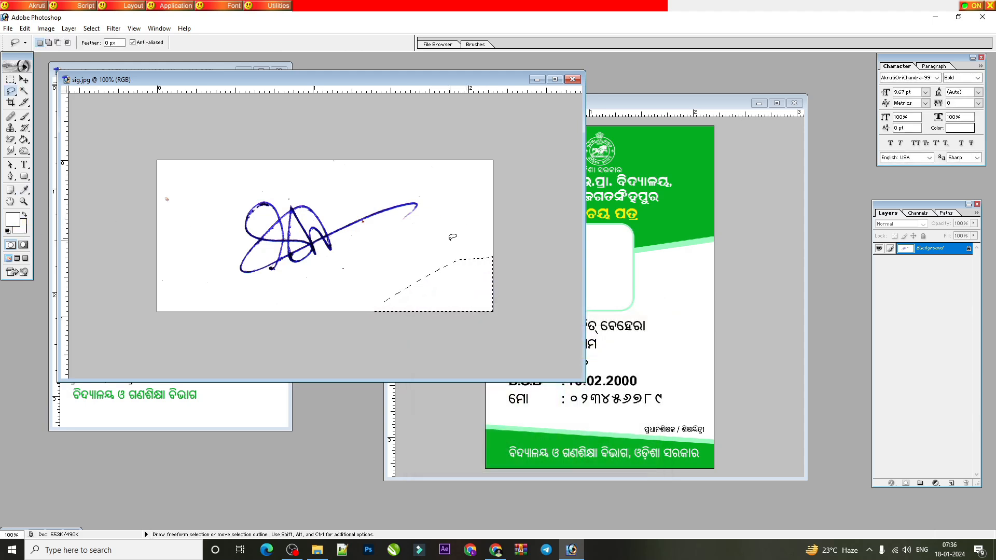
left_click(23, 80)
scroll(267, 227, "down", 4)
scroll(269, 229, "up", 4)
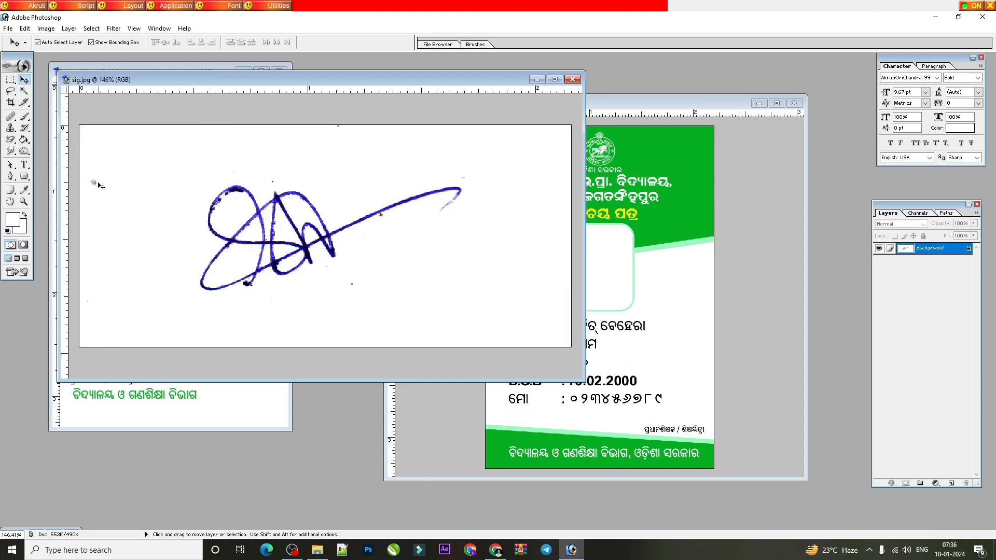
Step: Pick the Eraser, shrink its brush, and erase a stray speck beside the signature
left_click(10, 140)
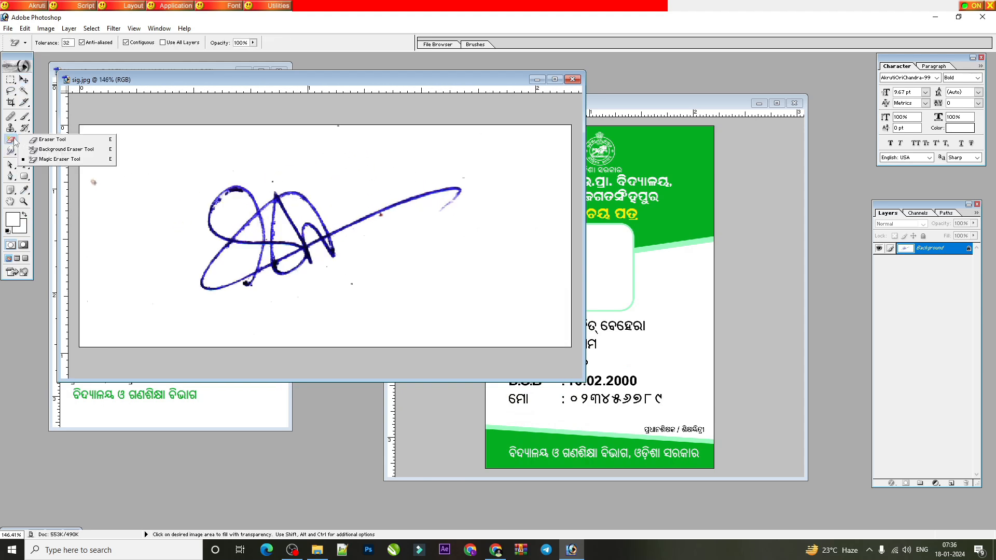
left_click(47, 139)
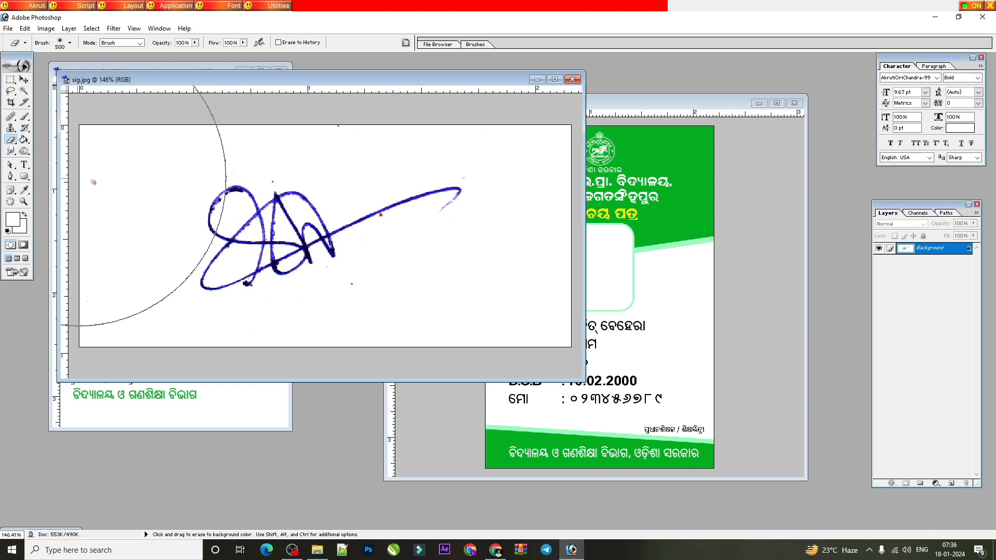
key("bracketleft")
key("bracketleft")
key("bracketleft")
key("bracketleft")
key("bracketleft")
key("bracketleft")
key("bracketleft")
key("bracketleft")
key("bracketleft")
key("bracketleft")
key("bracketleft")
key("bracketleft")
key("bracketleft")
key("bracketleft")
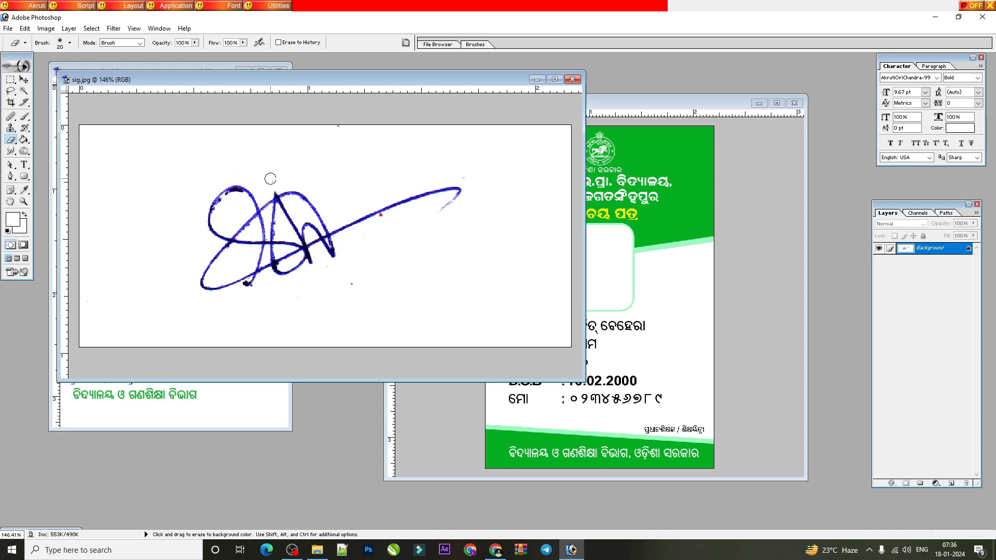
key("bracketleft")
key("bracketleft")
key("bracketleft")
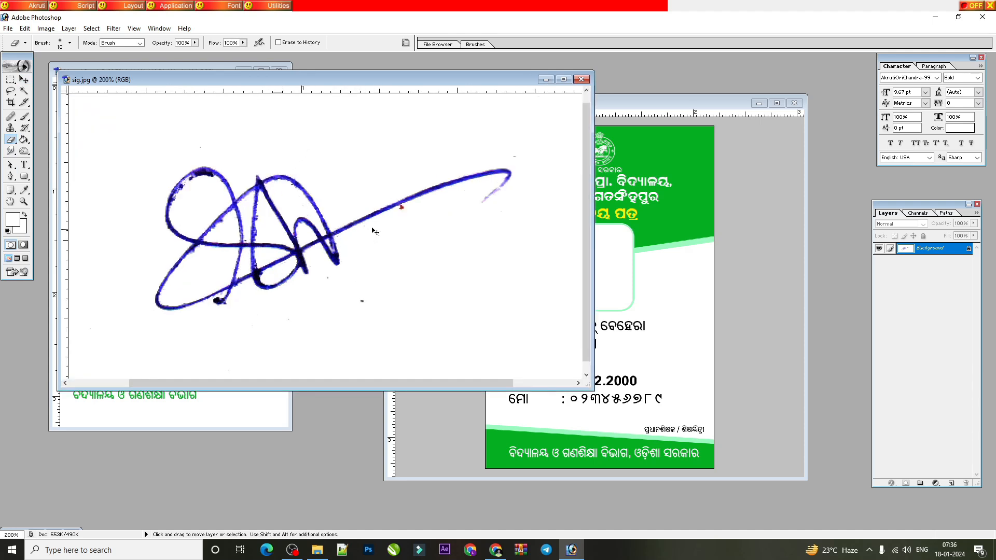
key("ctrl+plus")
key("ctrl+plus")
key("bracketleft")
key("bracketleft")
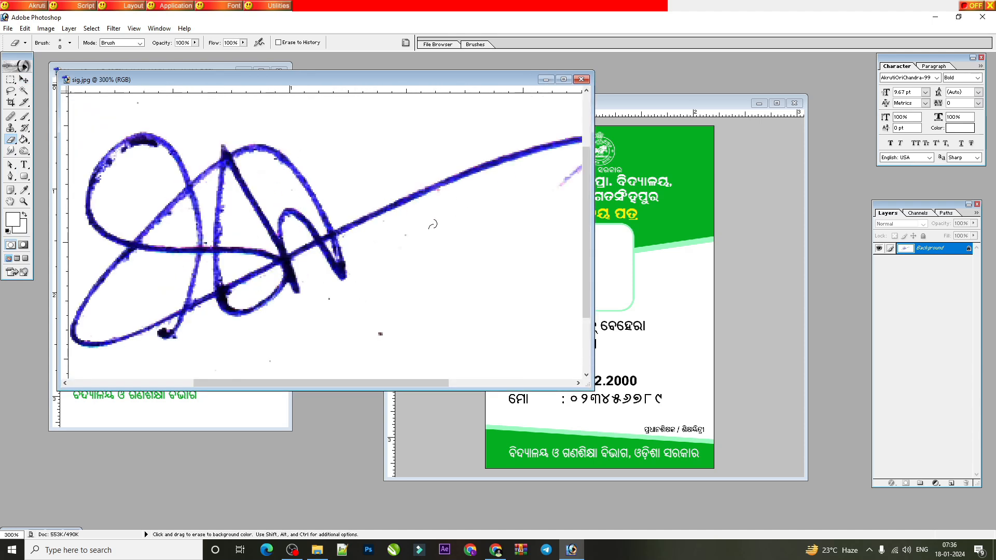
key("ctrl+minus")
key("bracketright")
key("bracketright")
left_click(287, 322)
Step: Zoom in at 200% and erase the remaining specks around the strokes with a finer brush
key("ctrl+plus")
scroll(510, 201, "up", 1)
key("ctrl+minus")
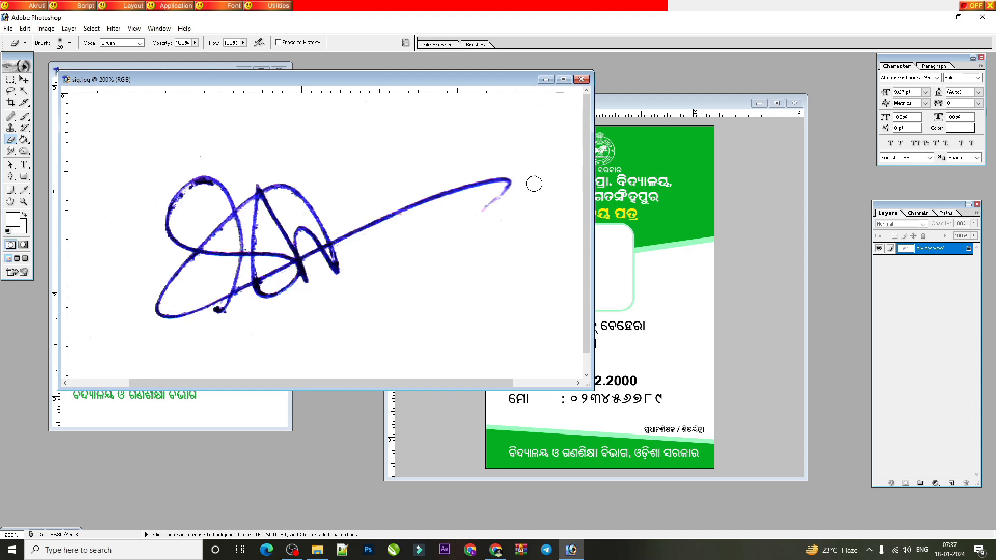
key("ctrl+plus")
key("bracketleft")
key("bracketleft")
key("bracketleft")
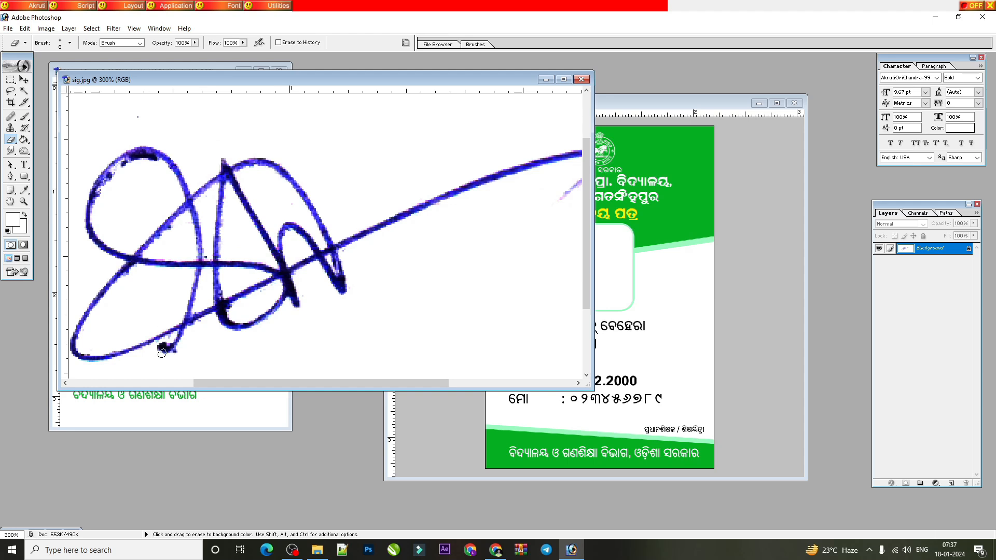
key("ctrl+minus")
key("ctrl+minus")
key("ctrl+minus")
key("ctrl+plus")
key("ctrl+plus")
key("ctrl+minus")
key("ctrl+plus")
key("ctrl+minus")
key("ctrl+plus")
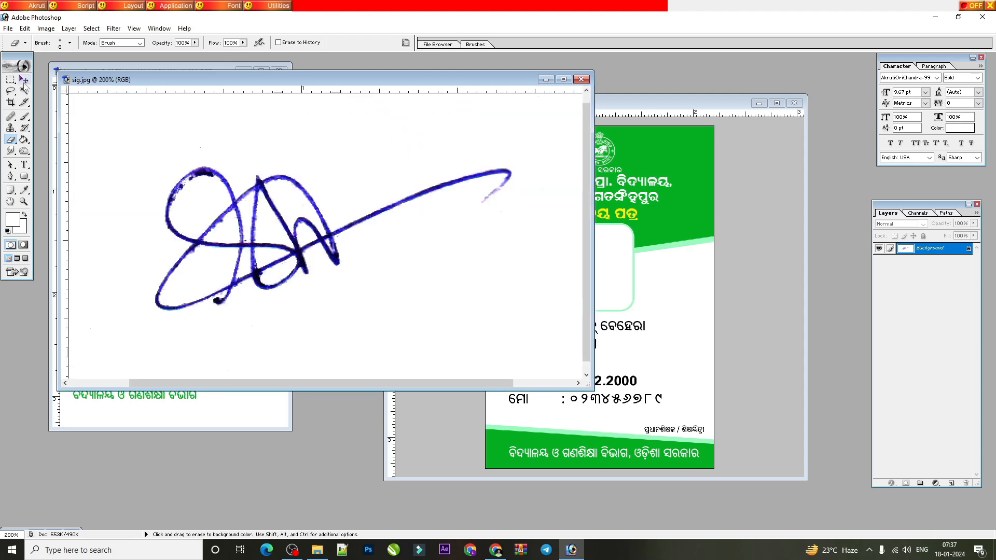
Step: Move the sig.jpg window over the ID card and minimize Photoshop
left_click(24, 79)
key("ctrl+plus")
key("ctrl+minus")
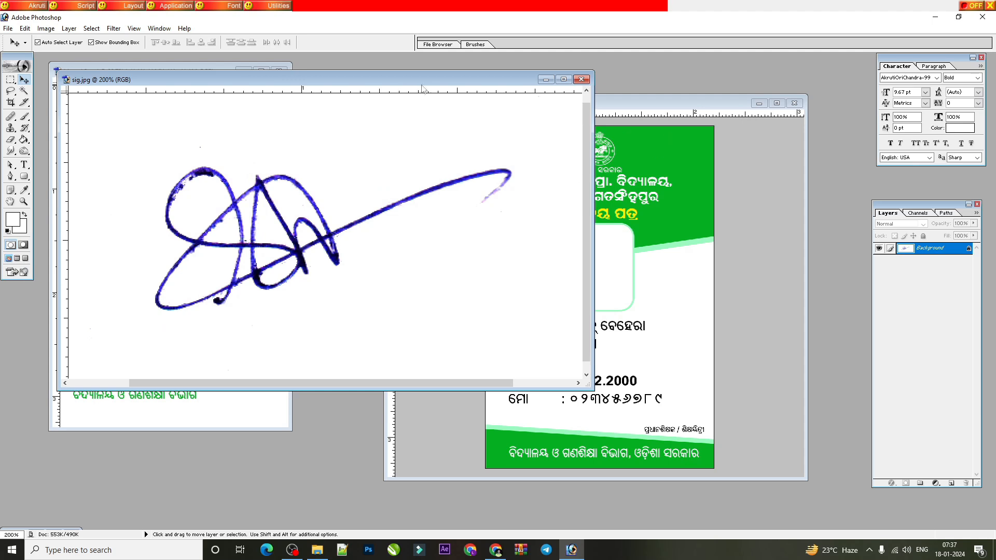
left_click_drag(407, 75, 544, 80)
left_click(936, 17)
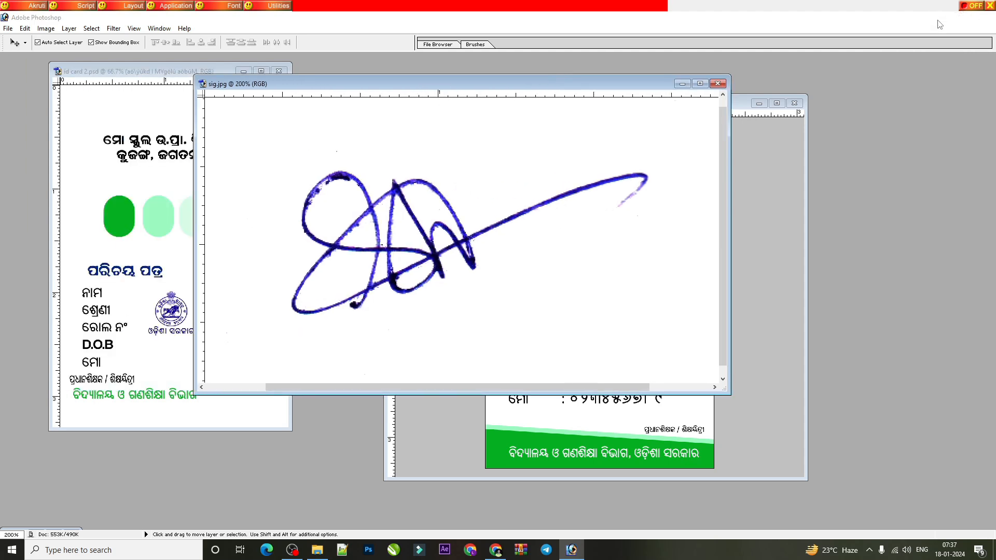
Step: Duplicate sig.jpg as 'sig copy' and close the original without saving
left_click_drag(668, 411, 400, 246)
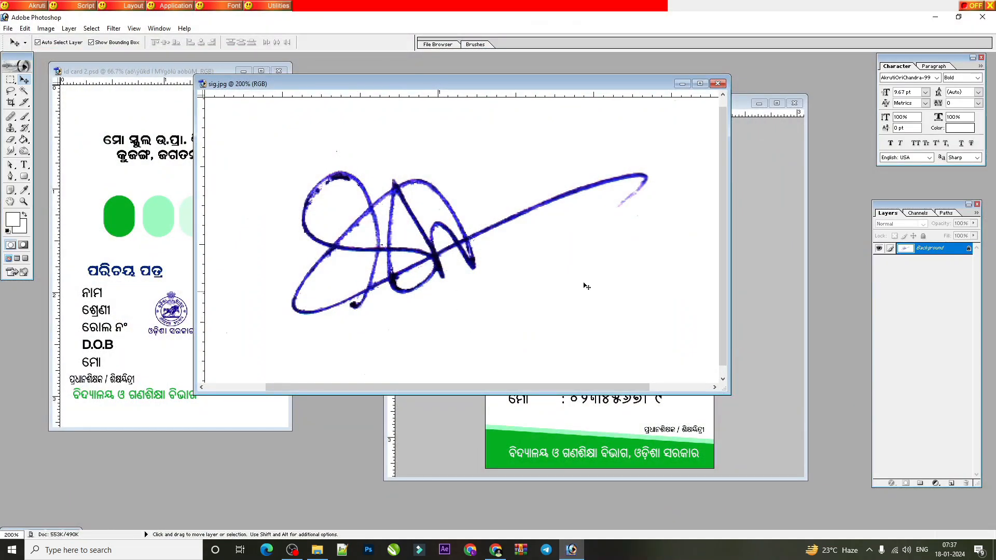
right_click(569, 81)
left_click(588, 85)
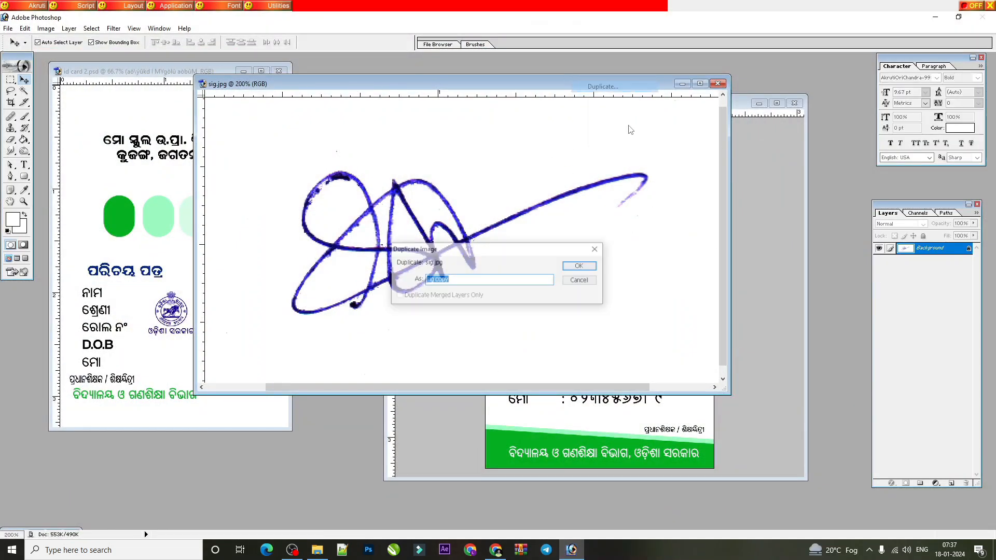
left_click(580, 265)
left_click(718, 84)
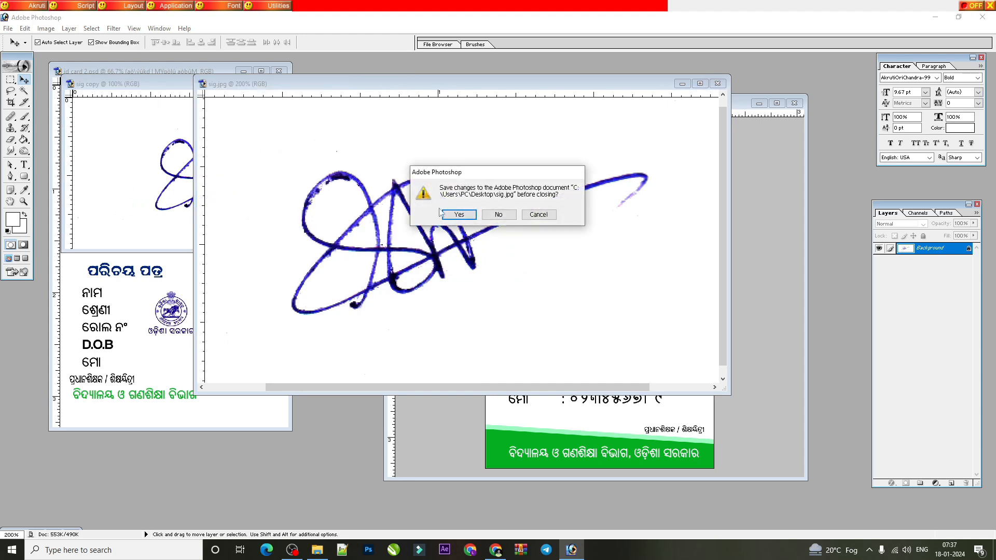
left_click(498, 214)
Step: Reopen sig.jpg from the desktop and tint it toward blue with Color Balance
left_click(936, 17)
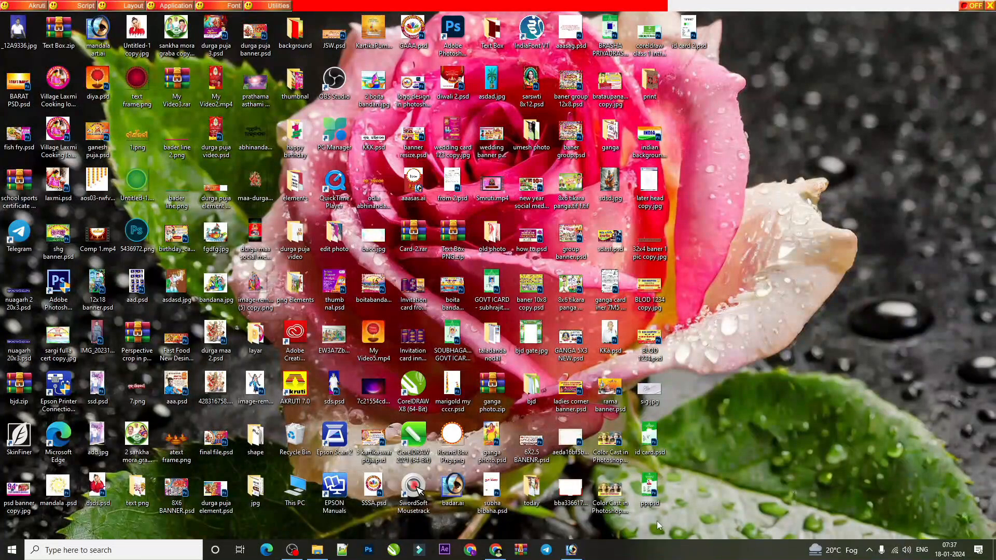
double_click(649, 391)
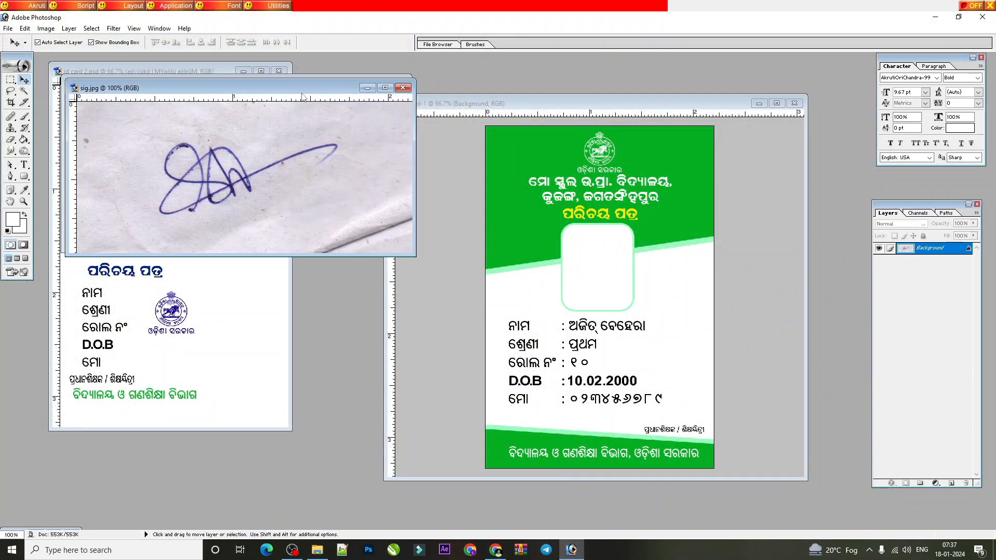
left_click_drag(304, 97, 681, 209)
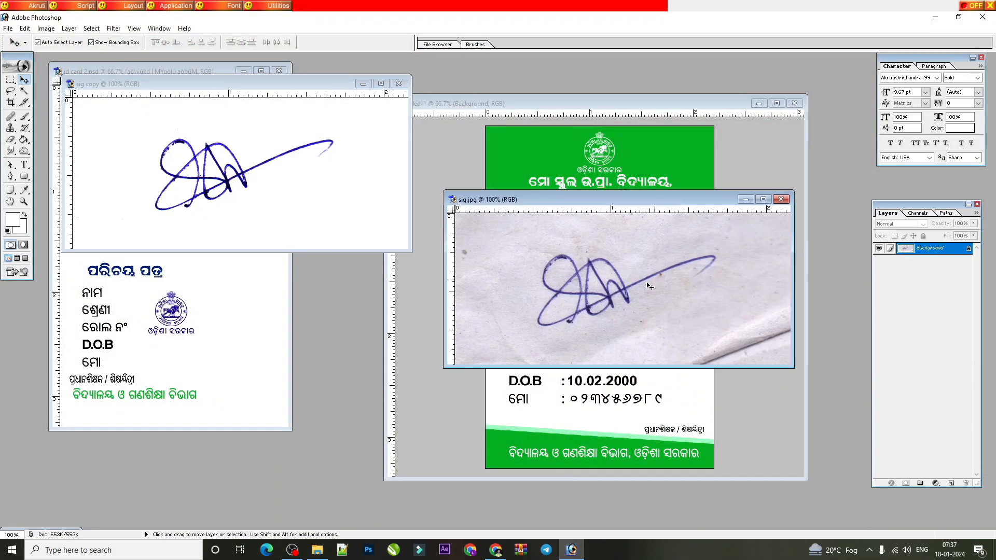
key("ctrl+b")
left_click(741, 202)
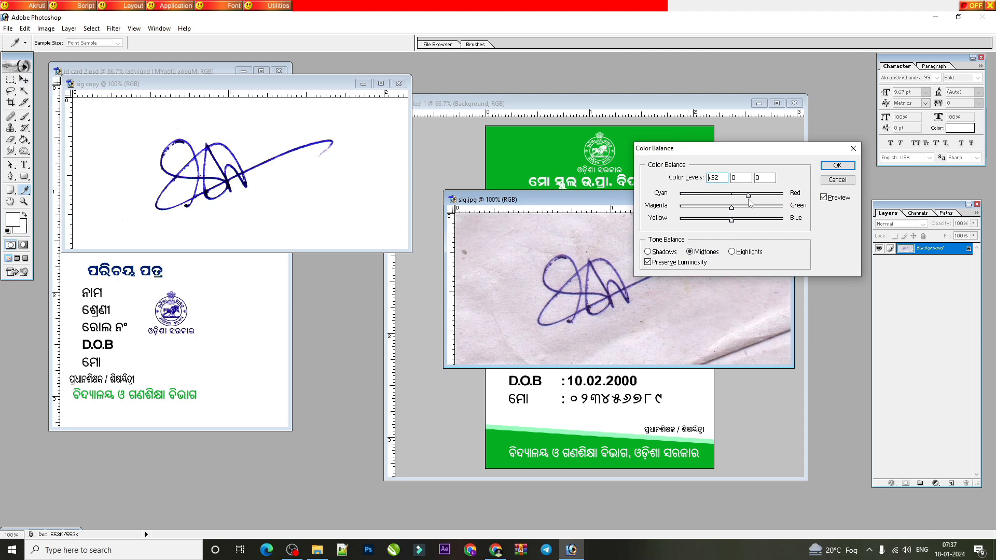
key("Down")
left_click_drag(739, 222, 771, 222)
key("Return")
Step: Brighten it with an upward Curves adjustment and drag it into sig copy as a layer
key("ctrl+m")
left_click_drag(469, 260, 468, 255)
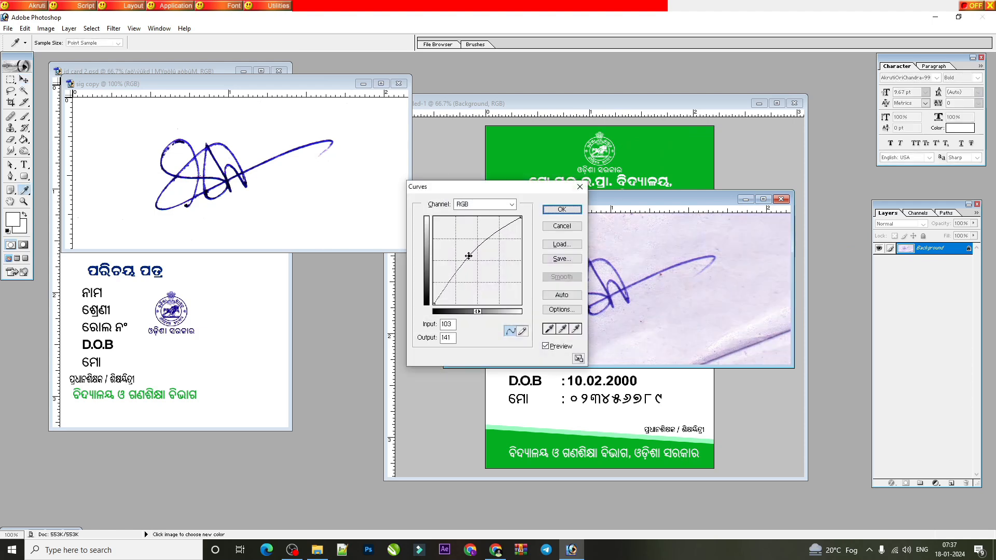
key("Return")
key("v")
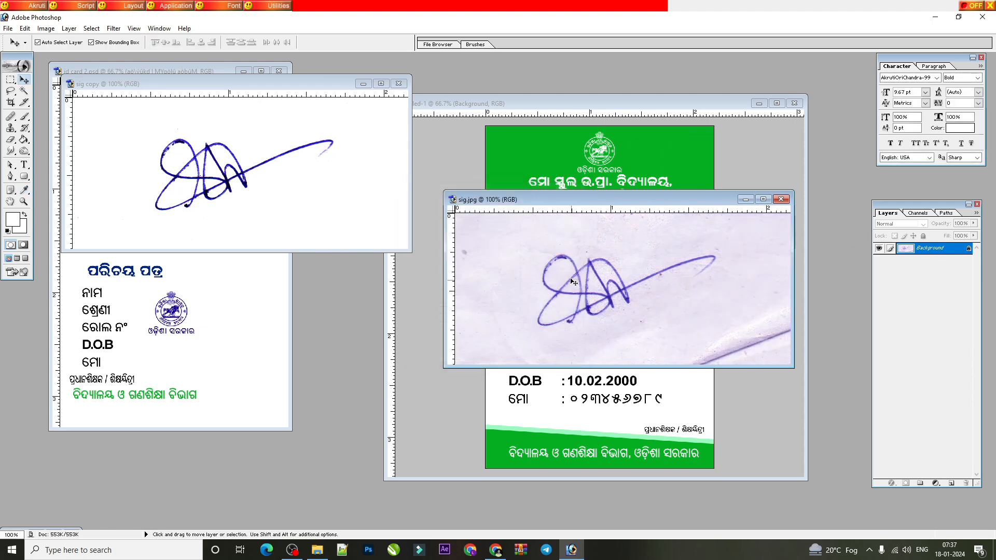
left_click_drag(580, 283, 231, 180)
key("ctrl+minus")
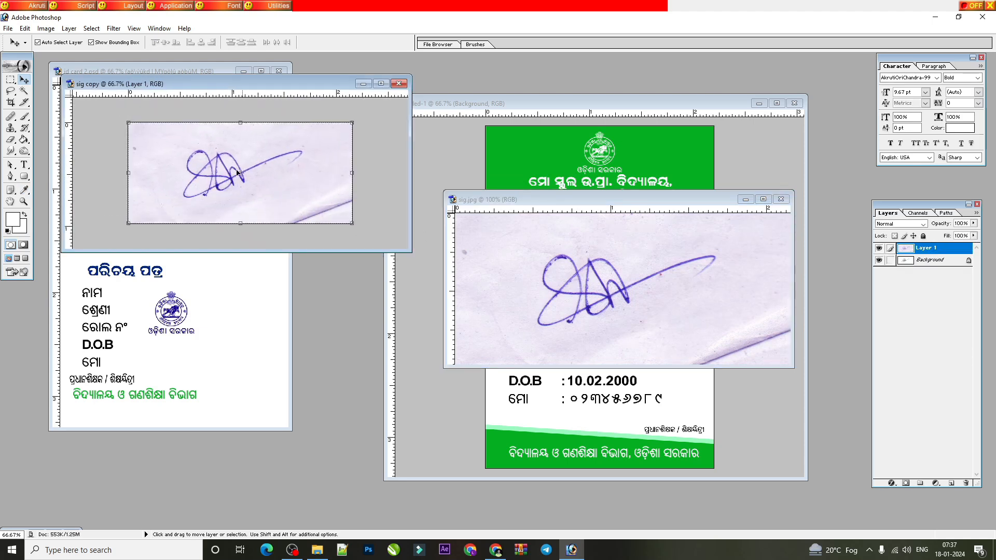
Step: Delete sig copy's Background layer and close sig.jpg without saving
left_click(905, 262)
left_click(965, 484)
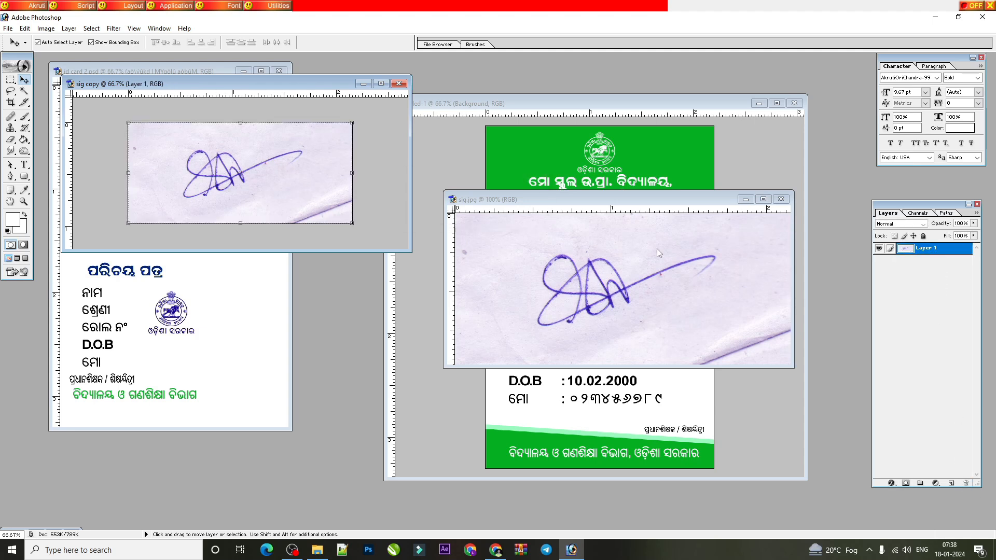
left_click(646, 230)
left_click(781, 199)
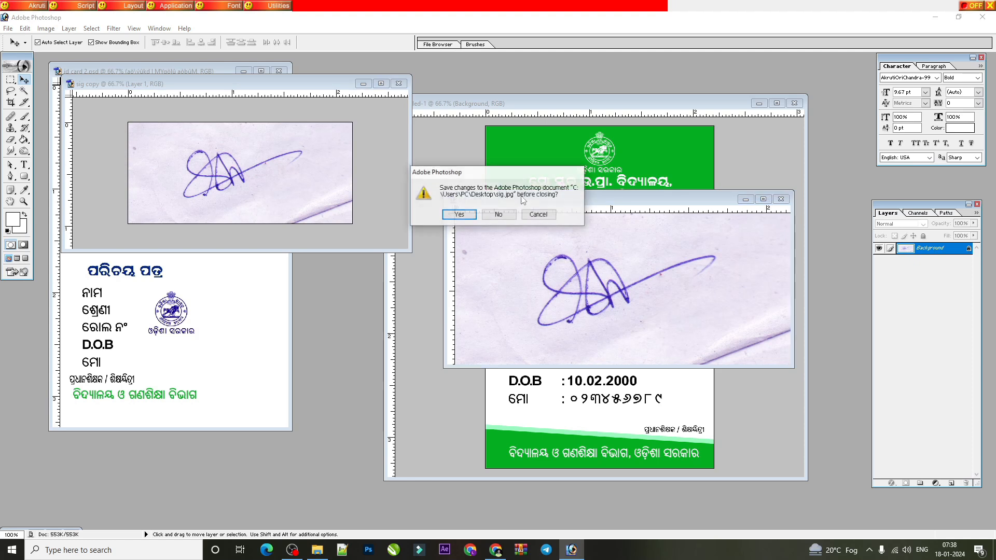
left_click(499, 214)
Step: Maximize sig copy, duplicate Layer 1, and whiten the copy's paper with Levels
left_click(381, 83)
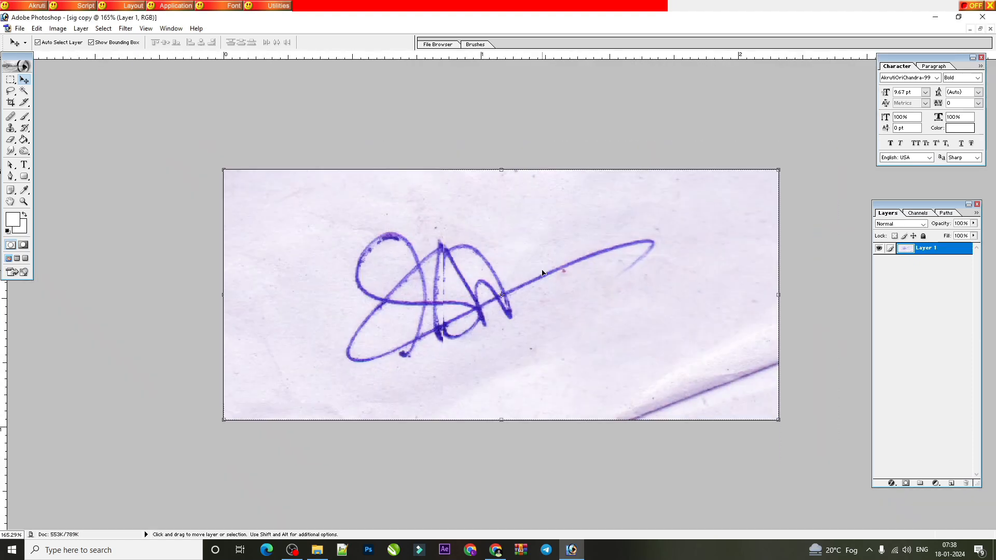
key("ctrl+j")
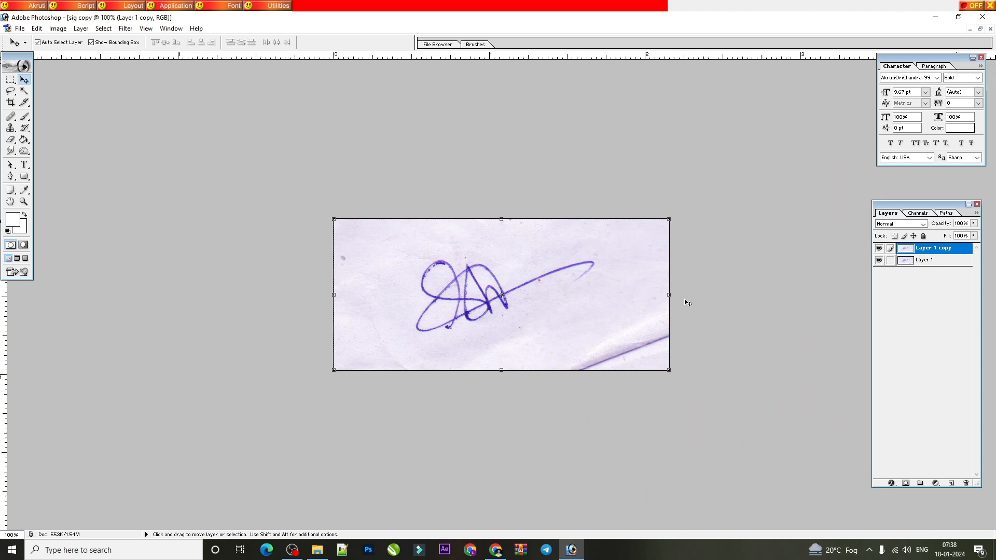
key("ctrl+equal")
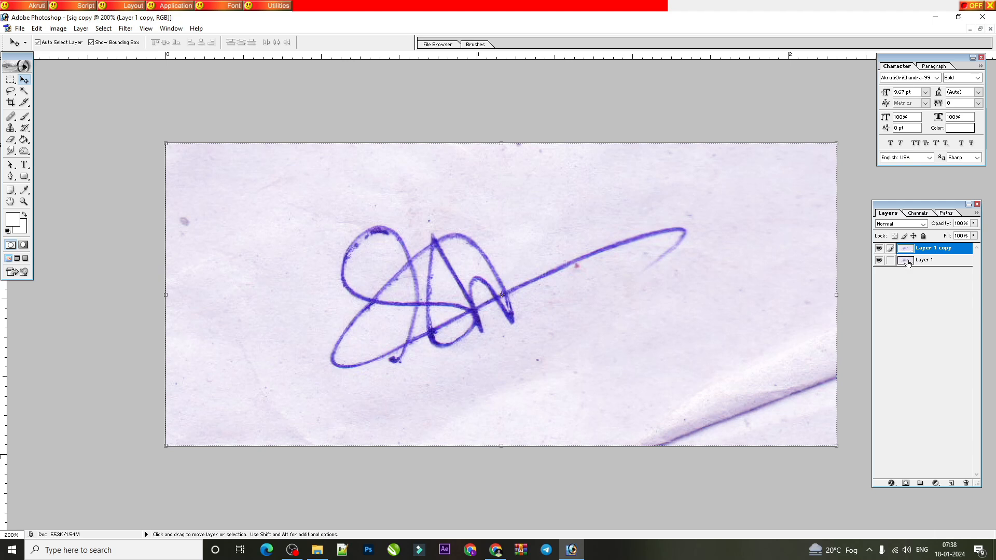
left_click(908, 262)
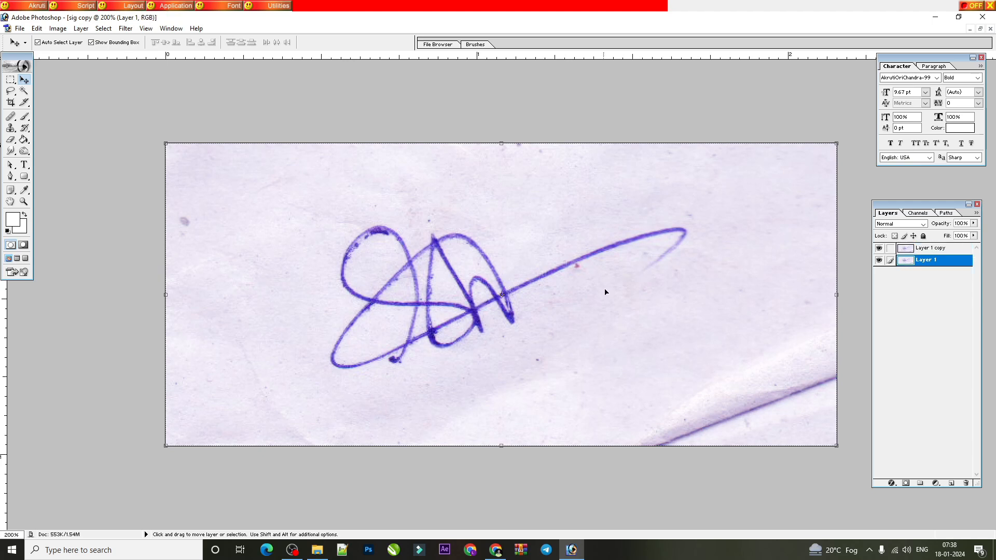
left_click(929, 248)
key("ctrl+l")
left_click_drag(673, 244, 603, 245)
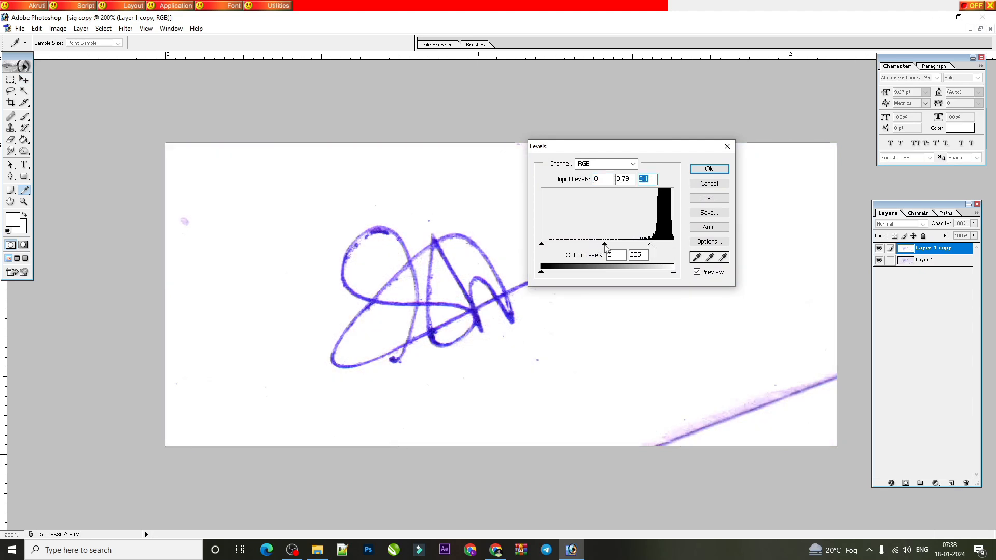
key("Return")
key("v")
Step: Paint out the stray purple line at the bottom right with the Brush
left_click(25, 116)
mouse_move(773, 395)
left_mouse_down()
mouse_move(756, 406)
mouse_move(819, 391)
left_mouse_up()
key("bracketleft")
key("bracketleft")
key("bracketleft")
key("bracketleft")
key("bracketleft")
key("bracketleft")
key("bracketleft")
key("bracketleft")
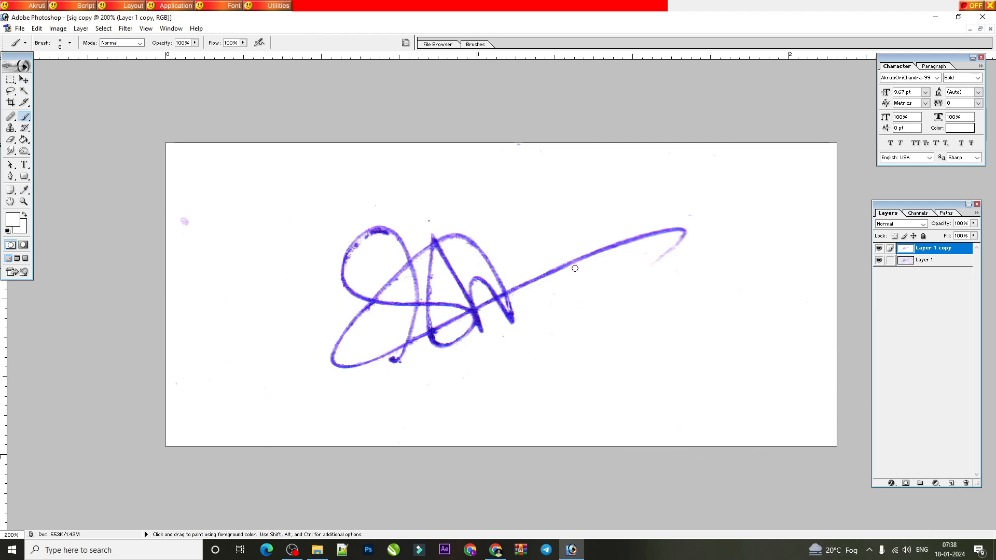
key("bracketright")
key("bracketright")
key("bracketright")
key("bracketright")
key("bracketleft")
key("bracketleft")
key("bracketleft")
key("bracketleft")
left_click(23, 81)
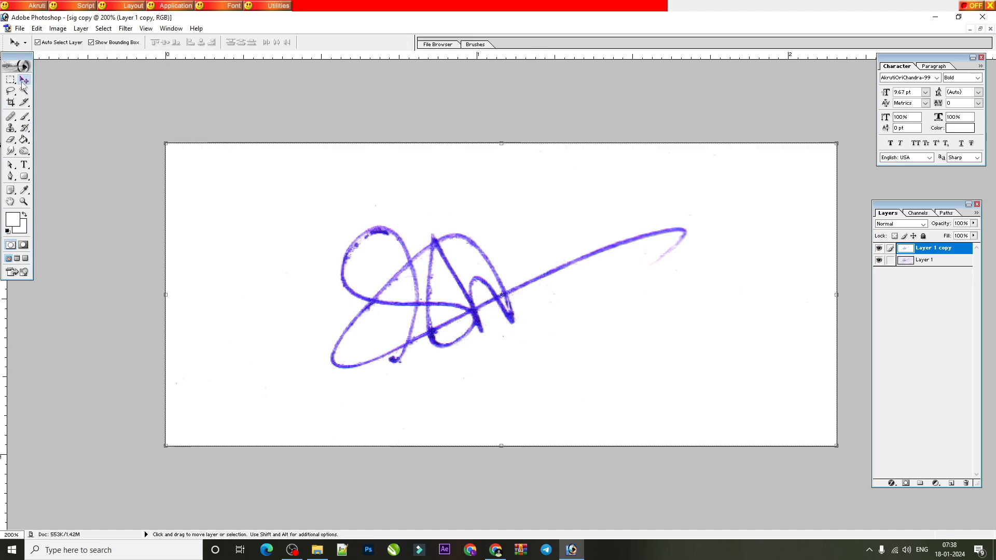
Step: Erase the white background around the signature and inside its loops with the colour-area eraser
left_click_drag(10, 140, 59, 164)
left_click(59, 164)
left_click(511, 215)
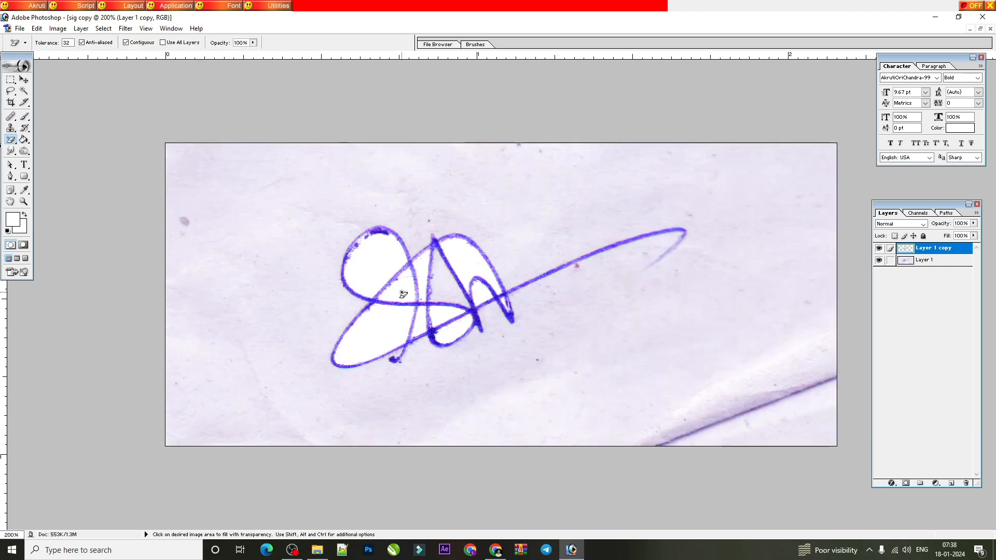
left_click(403, 295)
left_click(390, 327)
left_click(376, 275)
left_click(425, 271)
left_click(427, 325)
left_click(455, 329)
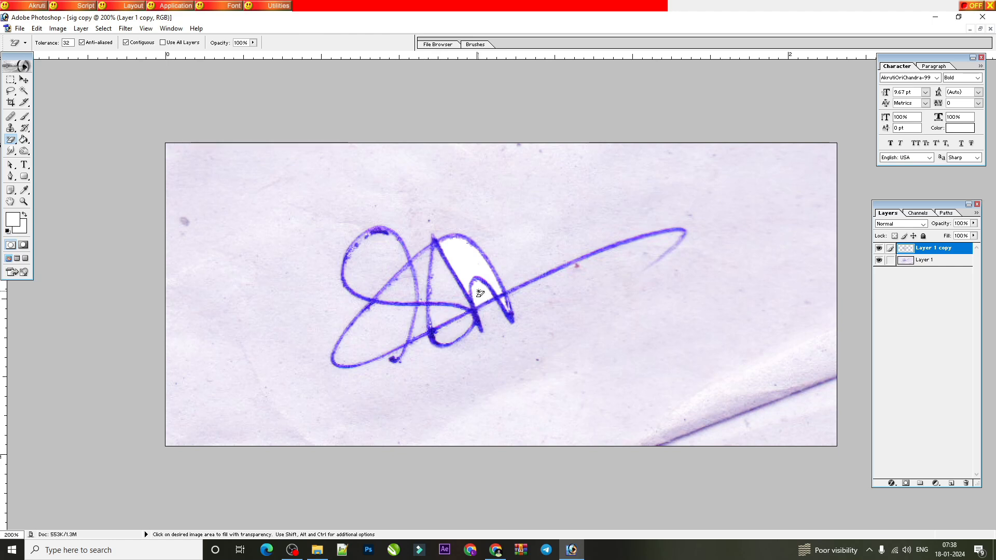
left_click(460, 260)
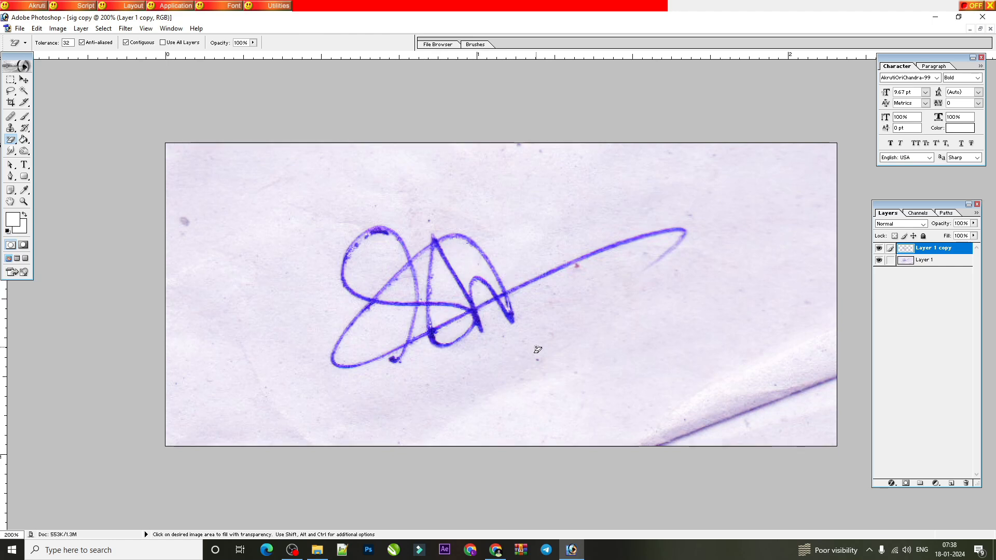
Step: Move Layer 1 above Layer 1 copy and clip it to the copy
left_click(24, 80)
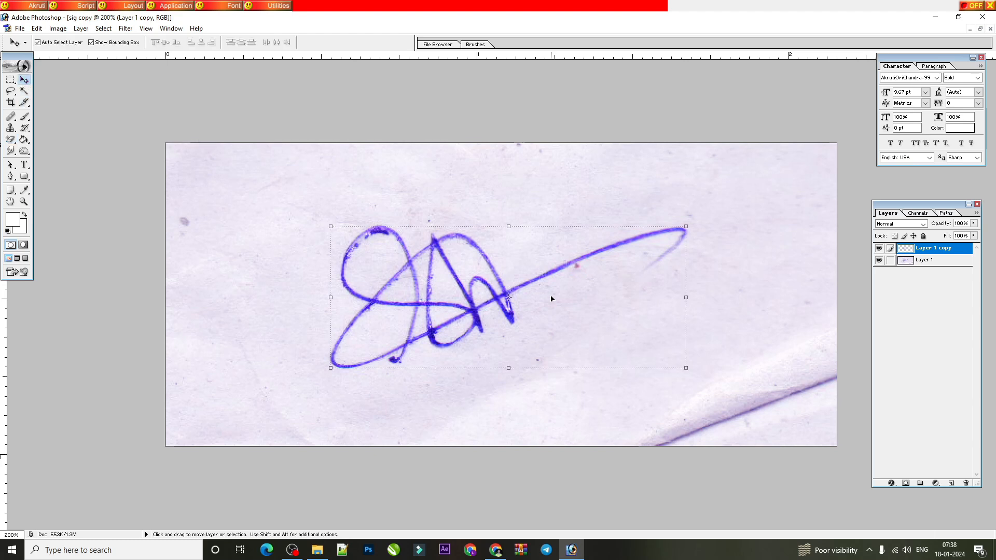
left_click(922, 259)
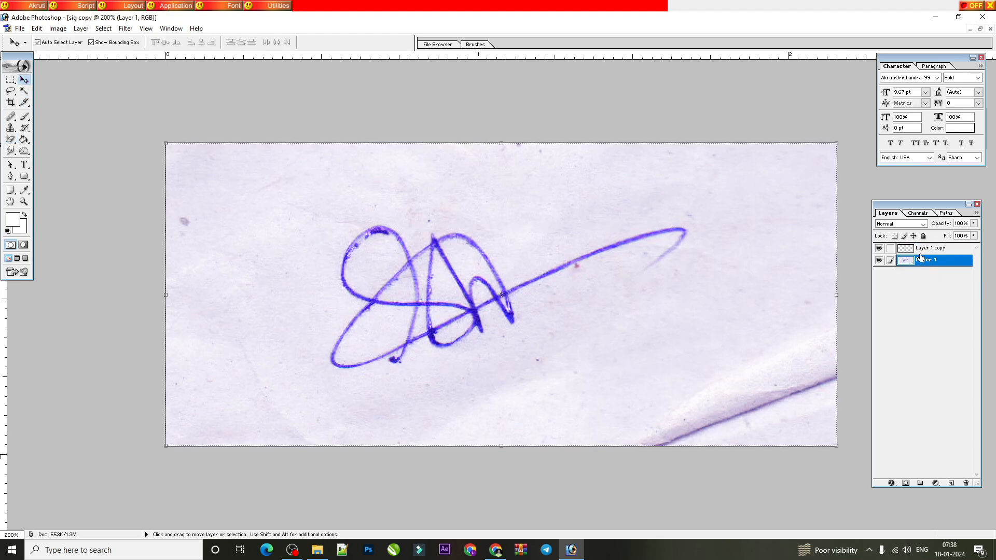
key("ctrl+bracketright")
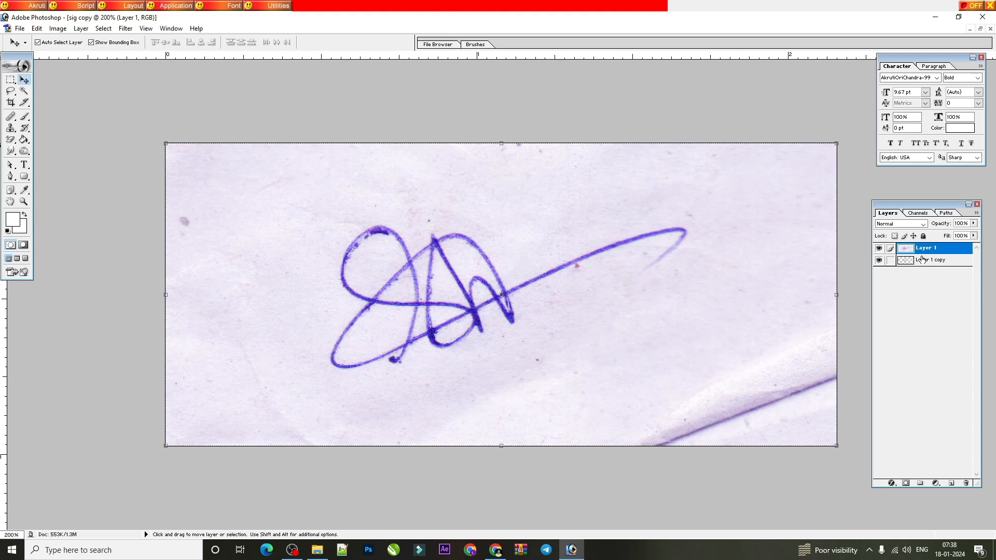
left_click(922, 260, "alt")
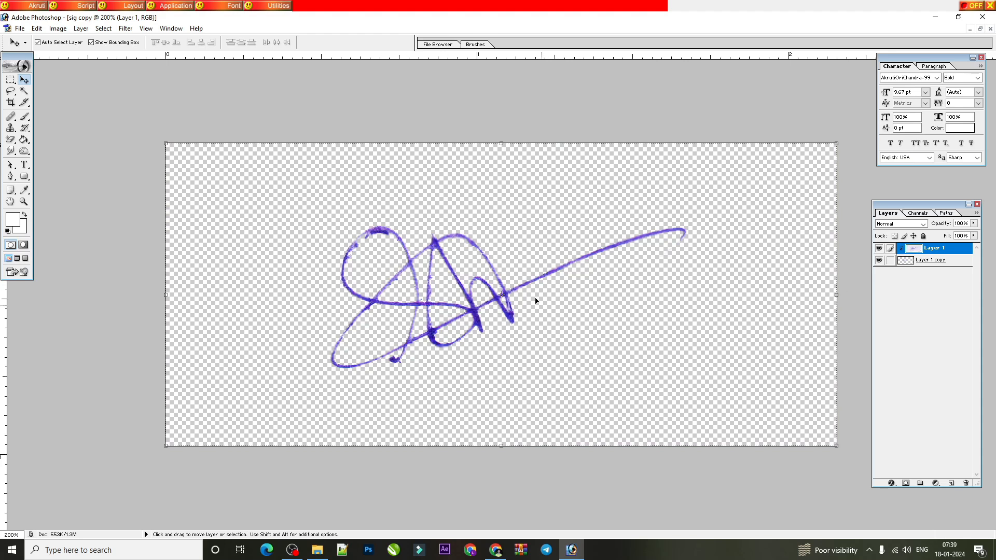
Step: Merge the clipped signature and stack duplicates of it, comparing one copy against all
key("ctrl+e")
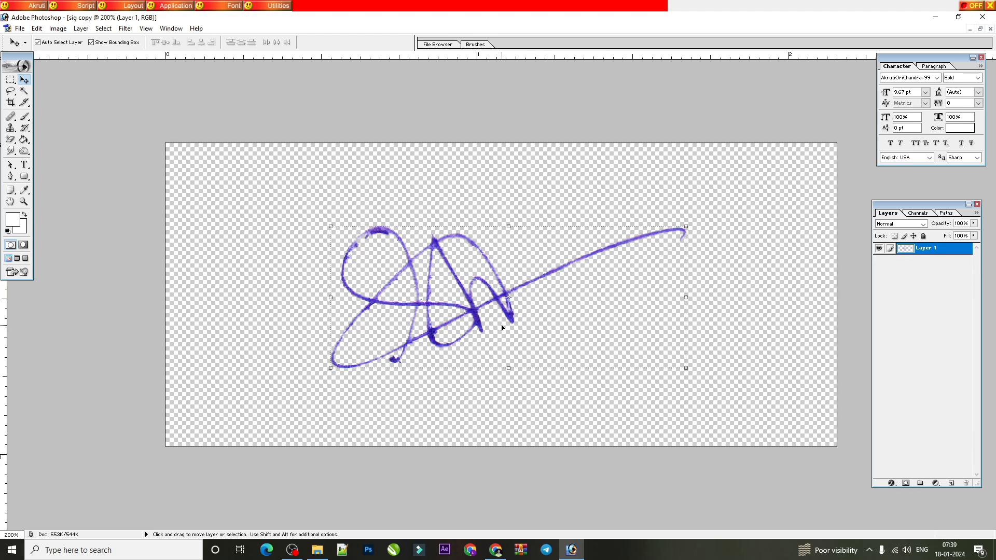
key("ctrl+j")
key("ctrl+j")
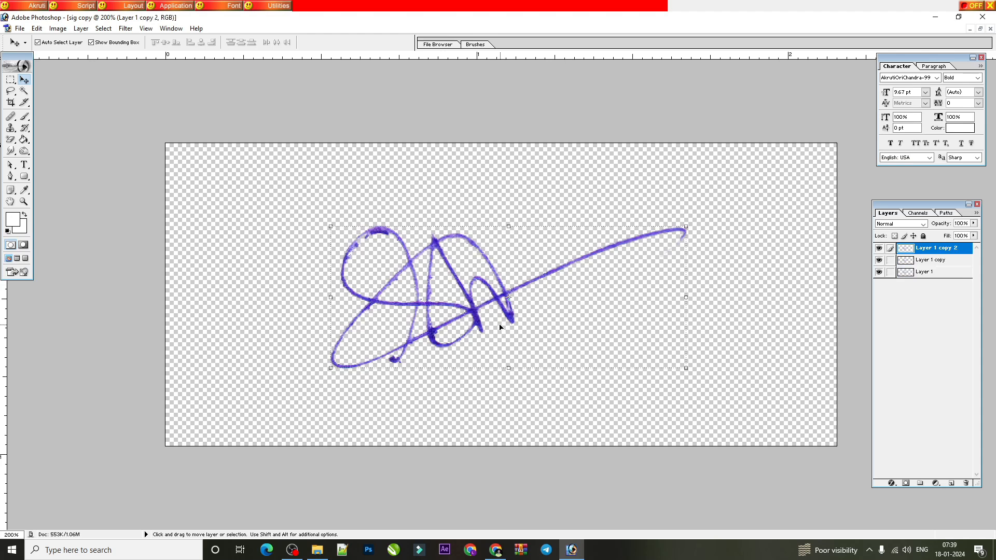
key("ctrl+j")
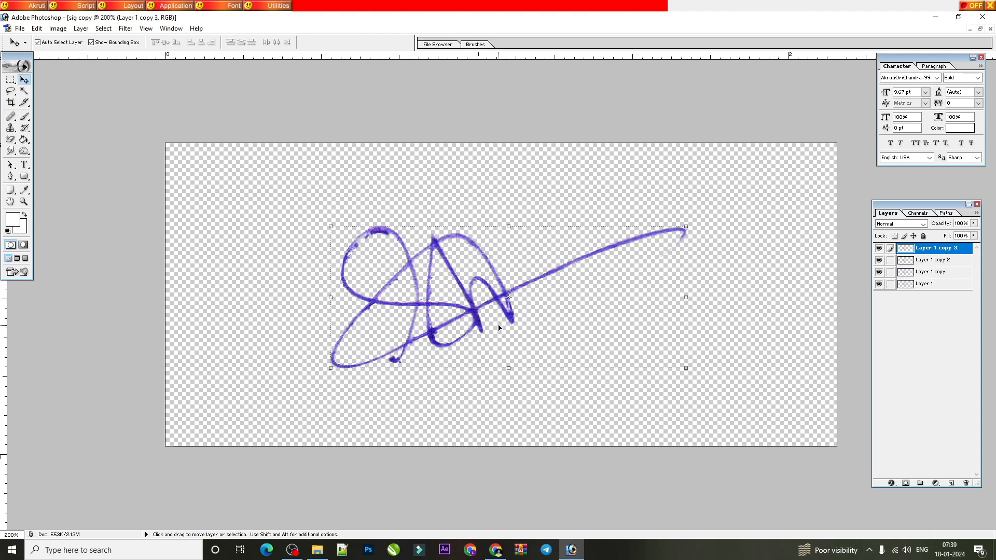
key("ctrl+j")
key("ctrl+j")
key("ctrl+j")
key("ctrl+j")
key("ctrl+j")
key("ctrl+j")
key("ctrl+j")
key("ctrl+j")
key("ctrl+j")
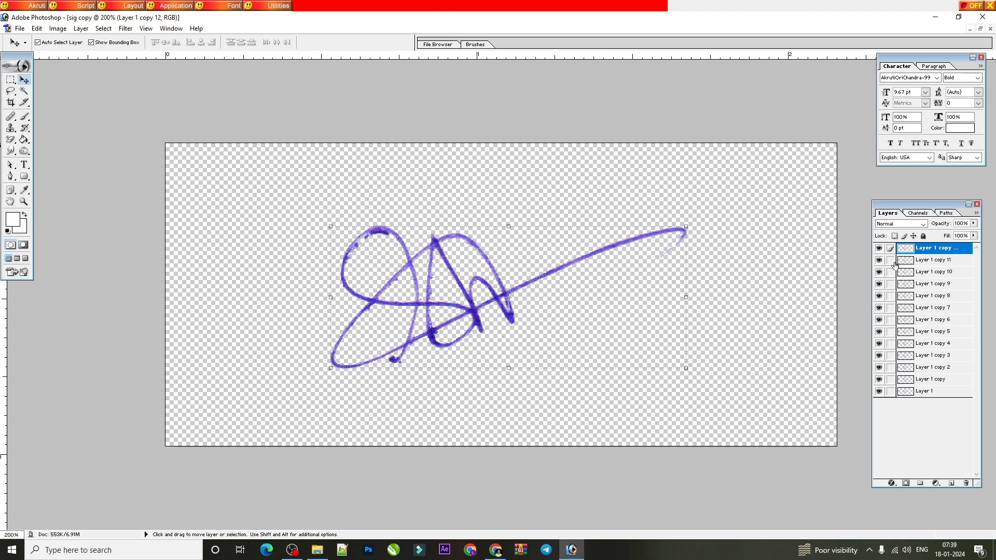
left_click(879, 249, "alt")
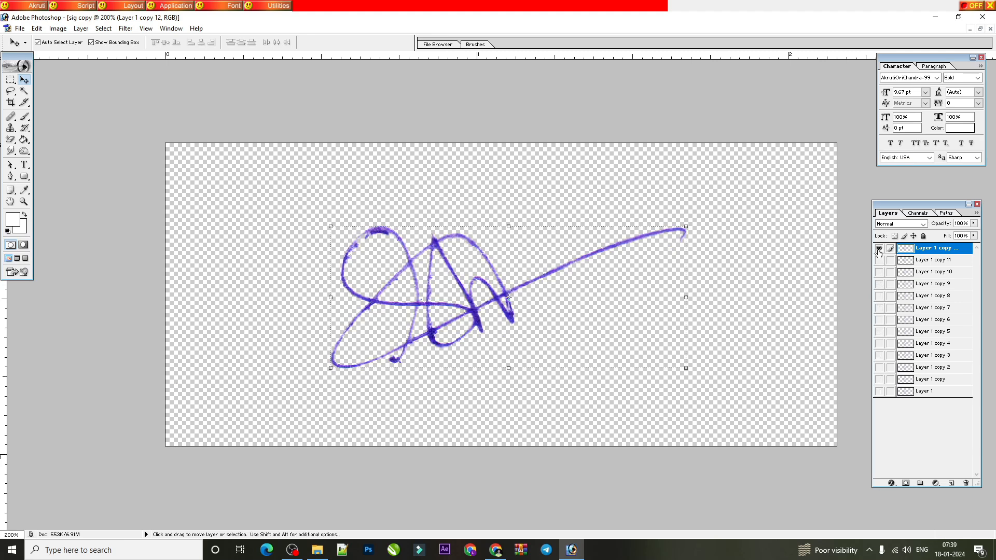
left_click(879, 250, "alt")
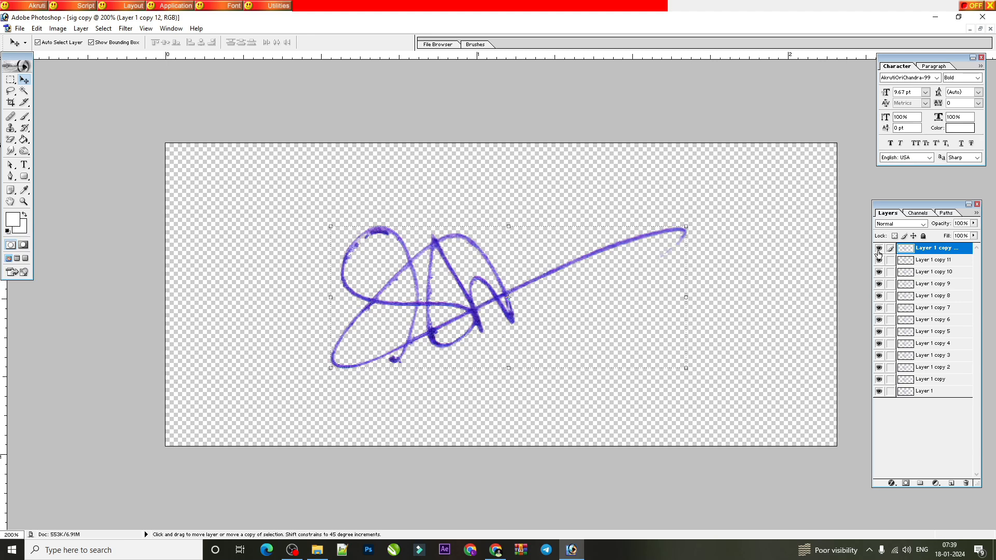
left_click(881, 250, "alt")
left_click(881, 250, "alt")
Step: Link and merge all signature copies, float the document windows, and darken midtones with Levels
left_click_drag(890, 260, 891, 393)
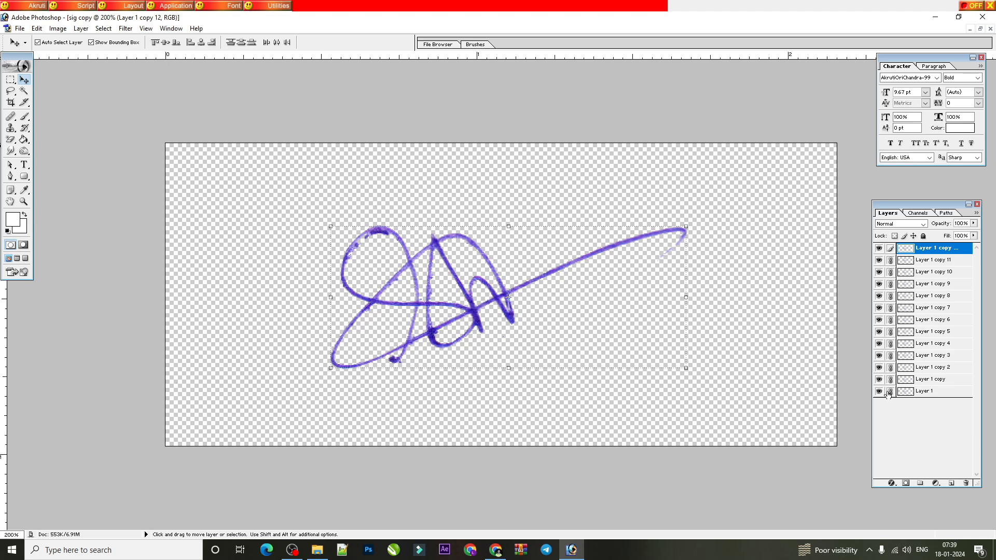
key("ctrl+e")
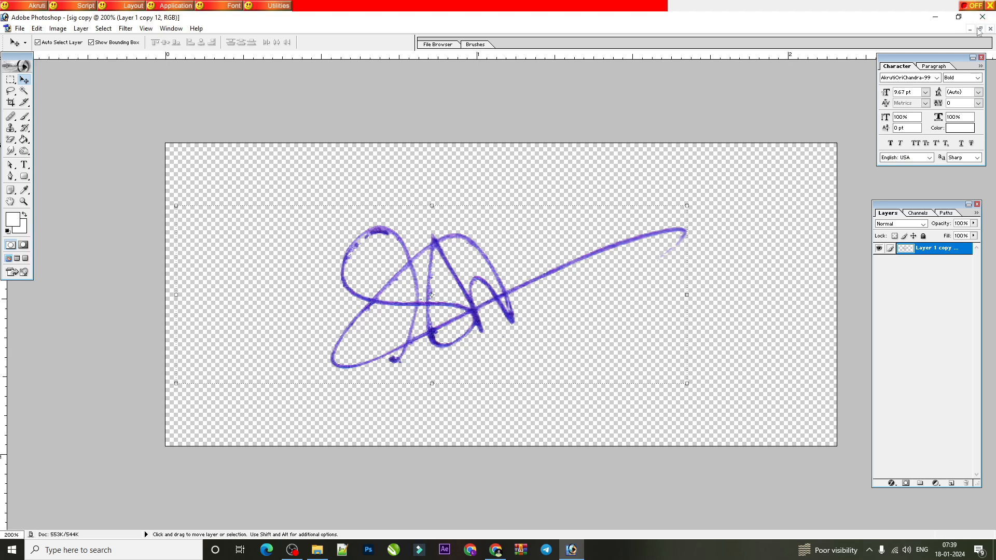
left_click(981, 29)
scroll(289, 207, "down", 1)
left_click_drag(357, 200, 128, 167)
mouse_move(187, 182)
left_mouse_down()
mouse_move(388, 182)
mouse_move(353, 184)
left_mouse_up()
key("ctrl+l")
mouse_move(607, 244)
left_mouse_down()
mouse_move(669, 245)
mouse_move(658, 251)
left_mouse_up()
Step: Apply the darker Levels and crop the image tightly around the signature
key("Return")
key("v")
key("ctrl+minus")
key("ctrl+minus")
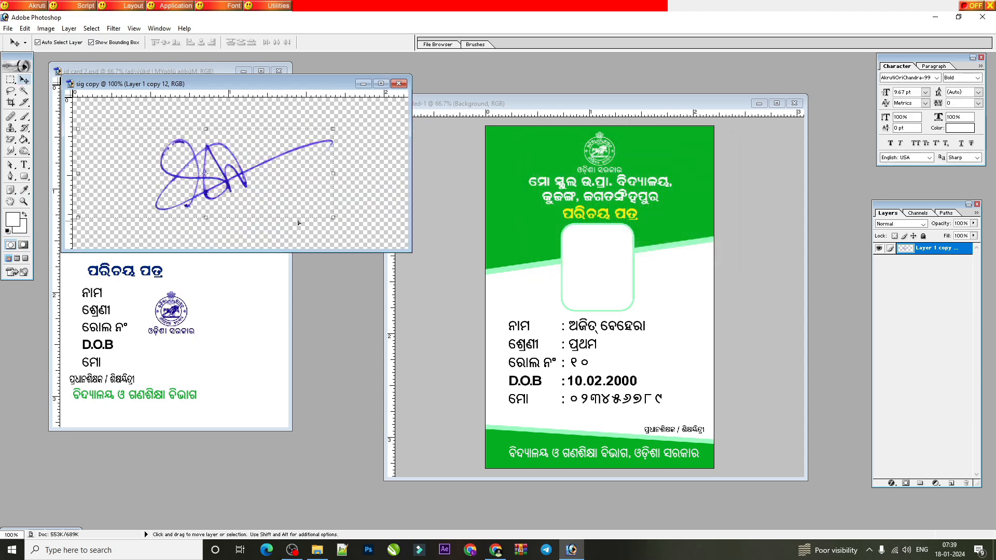
key("c")
mouse_move(172, 146)
left_mouse_down()
mouse_move(320, 192)
mouse_move(307, 197)
left_mouse_up()
key("Return")
key("v")
Step: Drag the signature into Untitled-1 and scale it to about 37.5% above the principal caption
left_click_drag(246, 172, 684, 406)
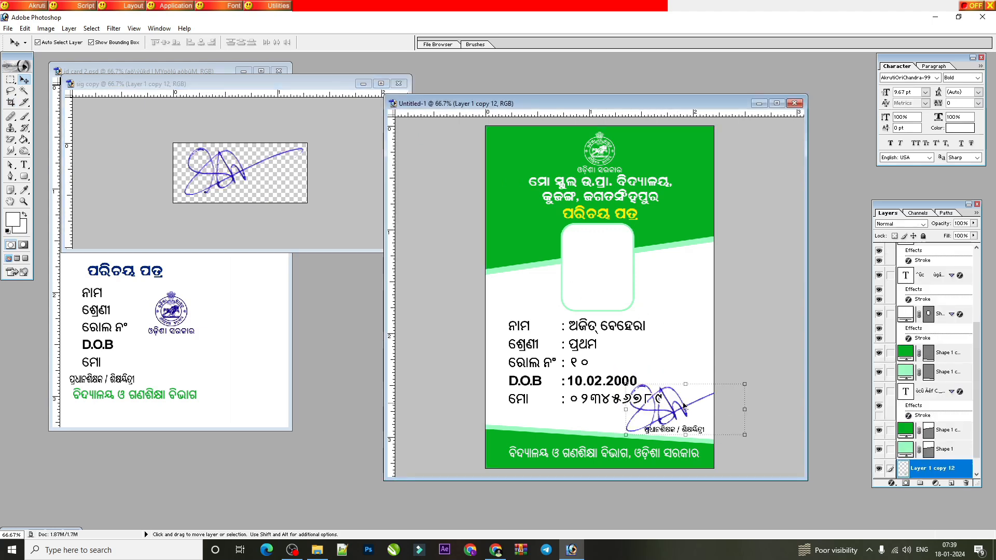
mouse_move(745, 384)
left_mouse_down()
mouse_move(665, 421)
mouse_move(683, 423)
left_mouse_up()
key("Return")
Step: Link the bottom green band with the light-green stripe and nudge both slightly down
left_click(690, 432)
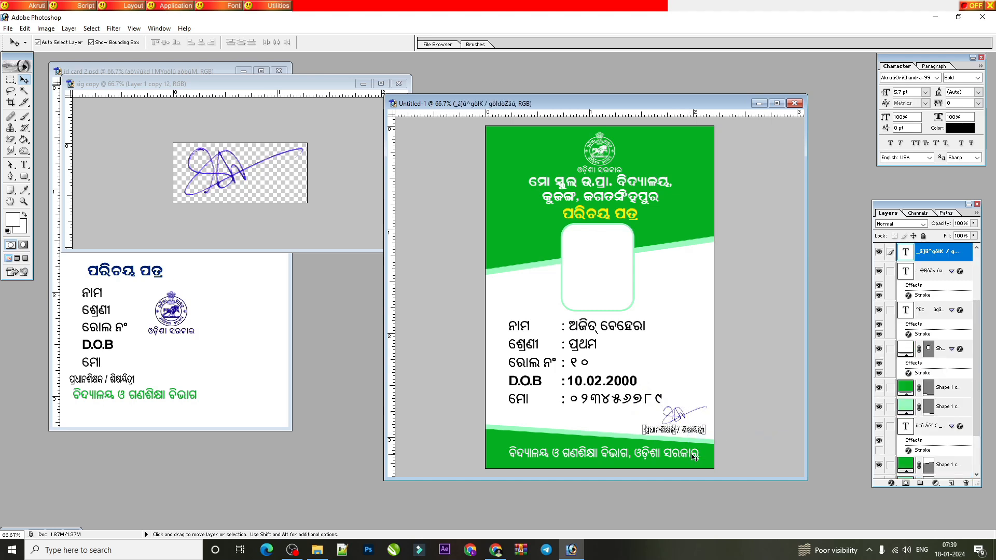
left_click(700, 455)
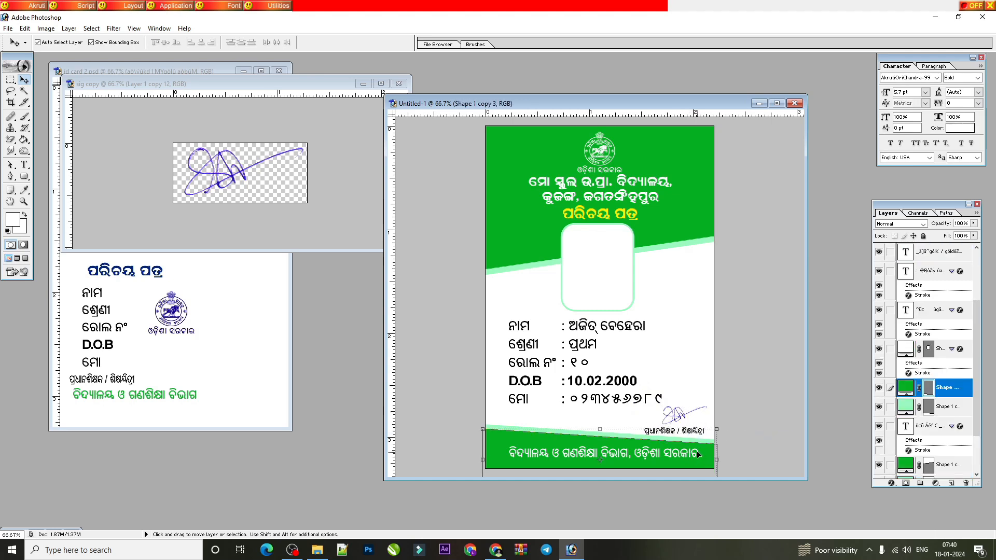
left_click(881, 407)
left_click(881, 408)
left_click(891, 409)
key("Down")
key("shift+Down")
key("Down")
key("Down")
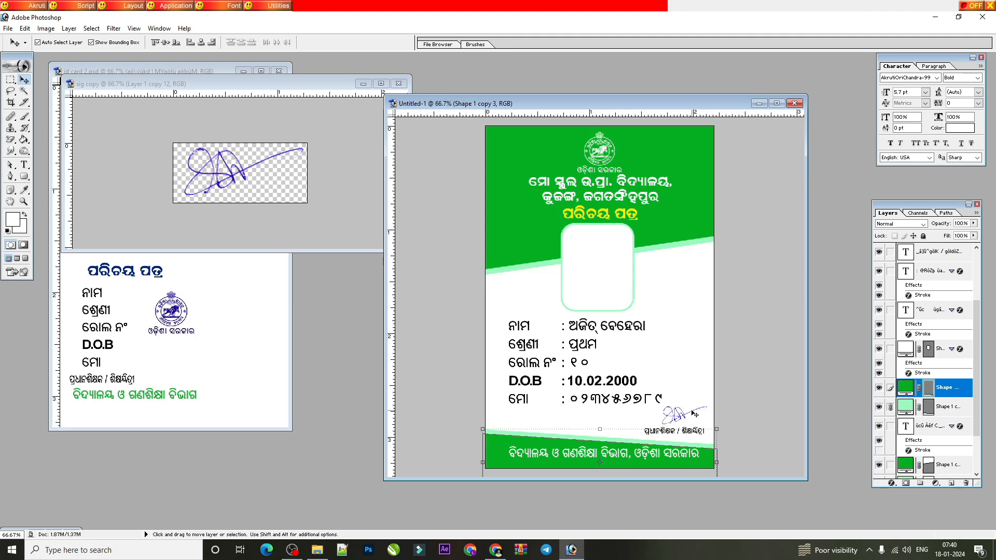
left_click(693, 333)
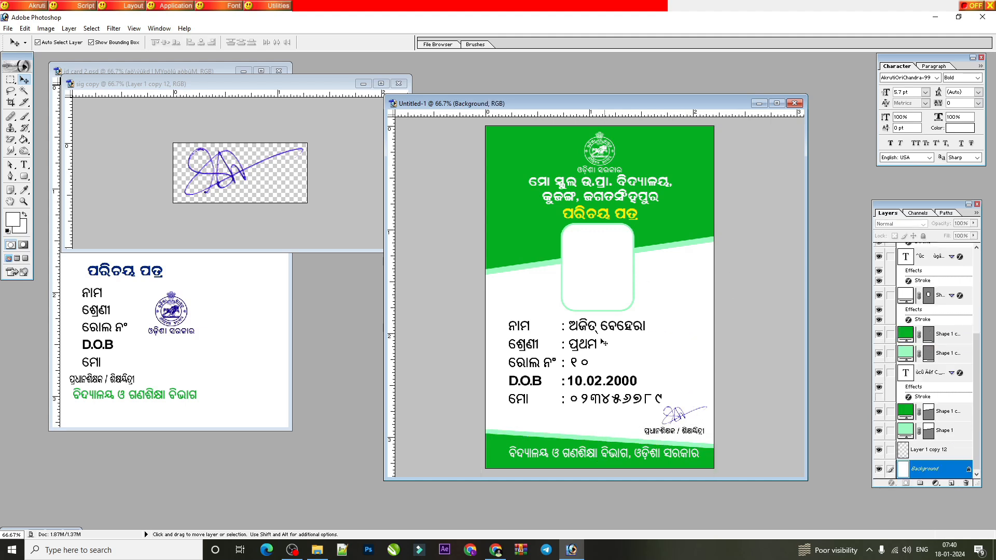
Step: Sample the pale green from the reference ID card's oval and return to the Untitled-1 card
left_click(278, 285)
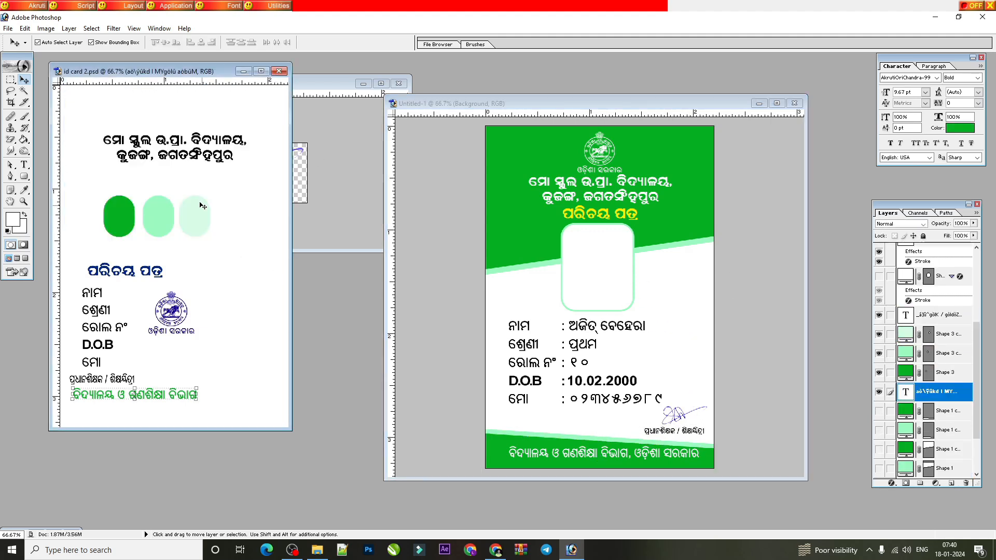
left_click(196, 219)
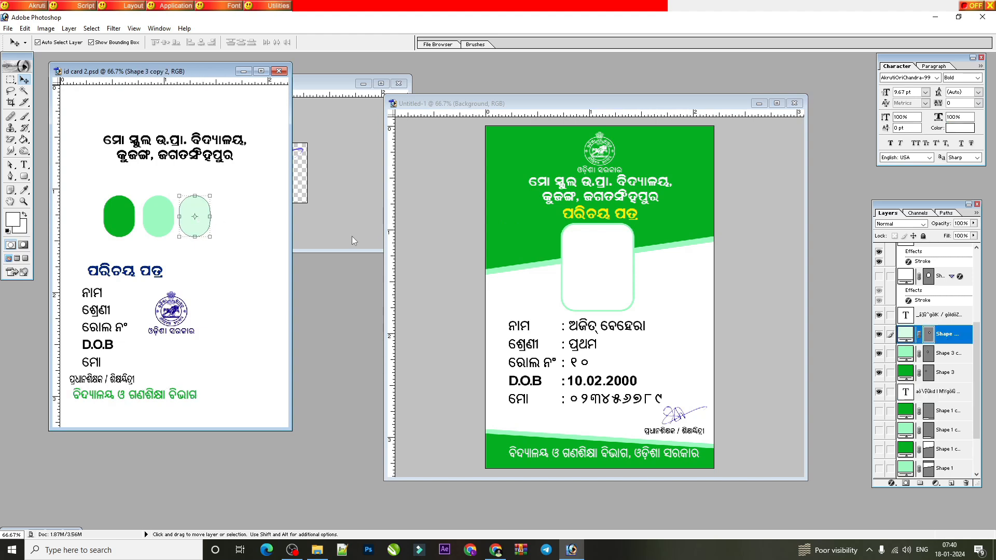
left_click(730, 300)
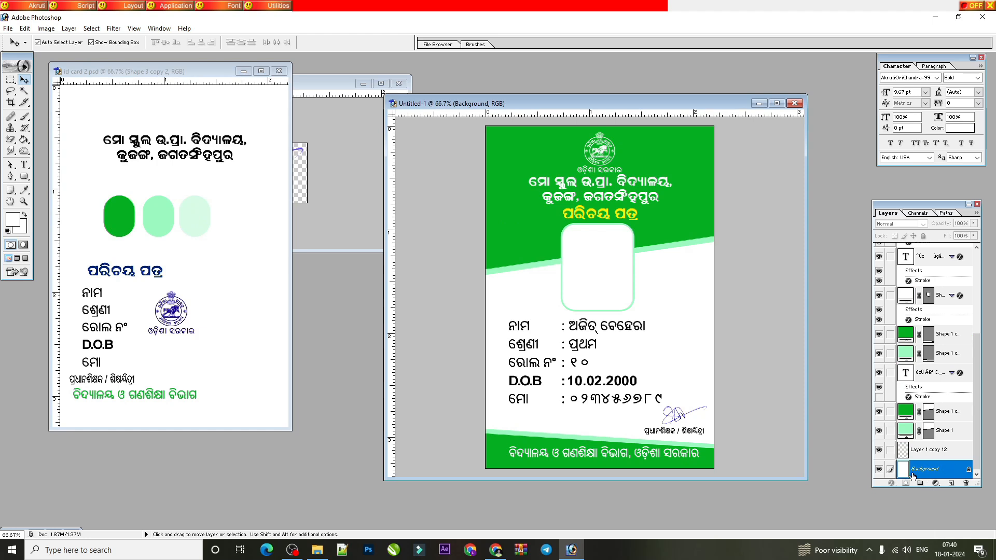
Step: Convert the card's Background into Layer 0 and add a Gradient Overlay layer style
double_click(907, 473)
key("Return")
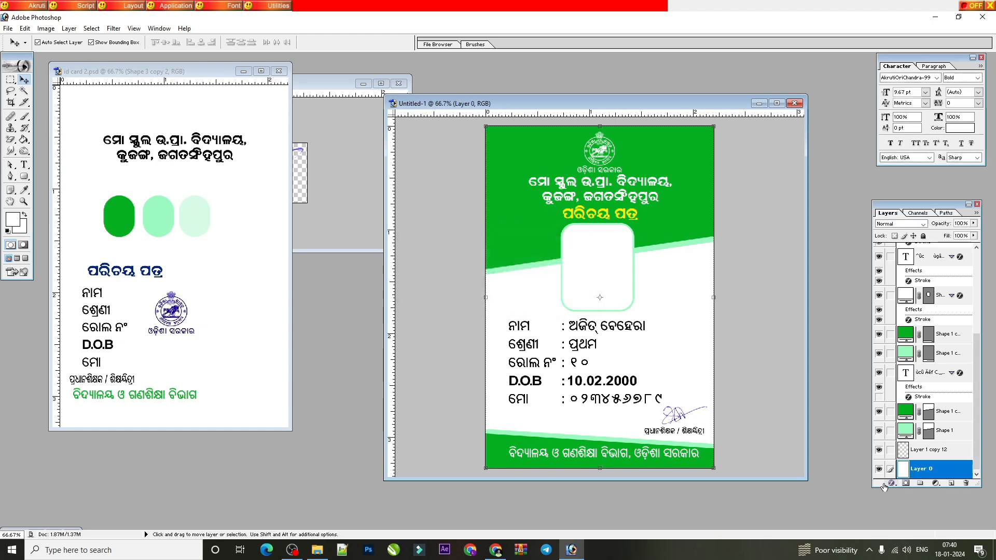
left_click(893, 484)
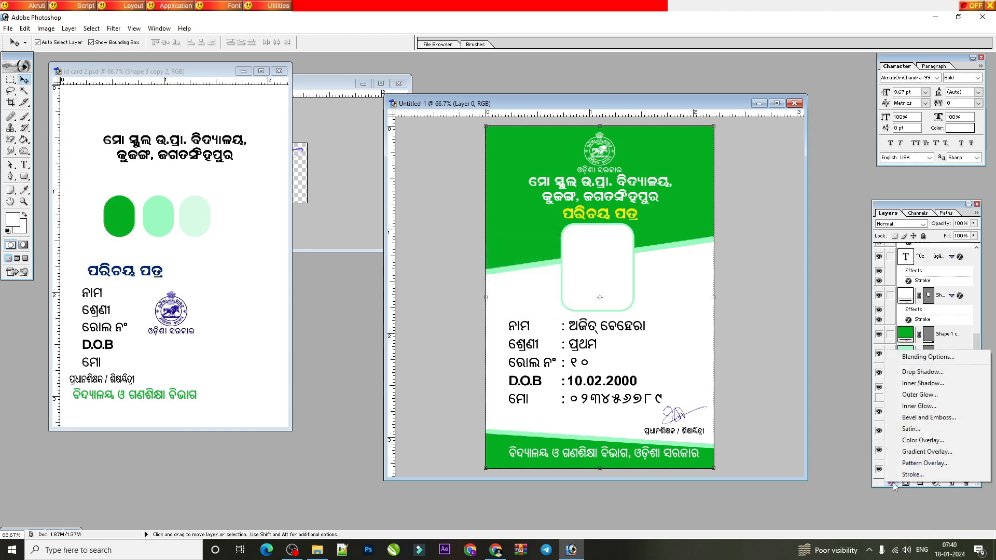
left_click(919, 452)
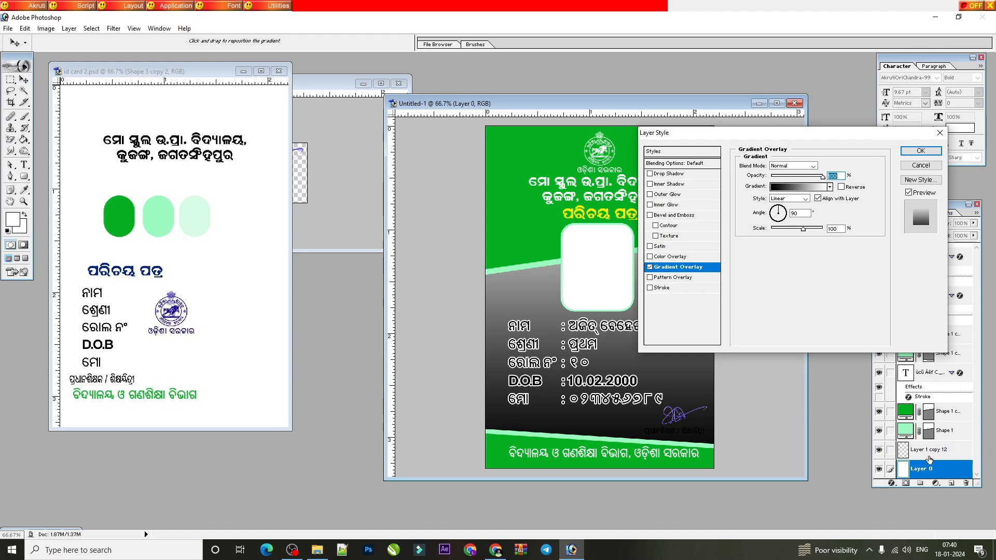
Step: Set the gradient's left colour stop to the pale green D7FCE6 sampled from the reference oval
left_click(786, 189)
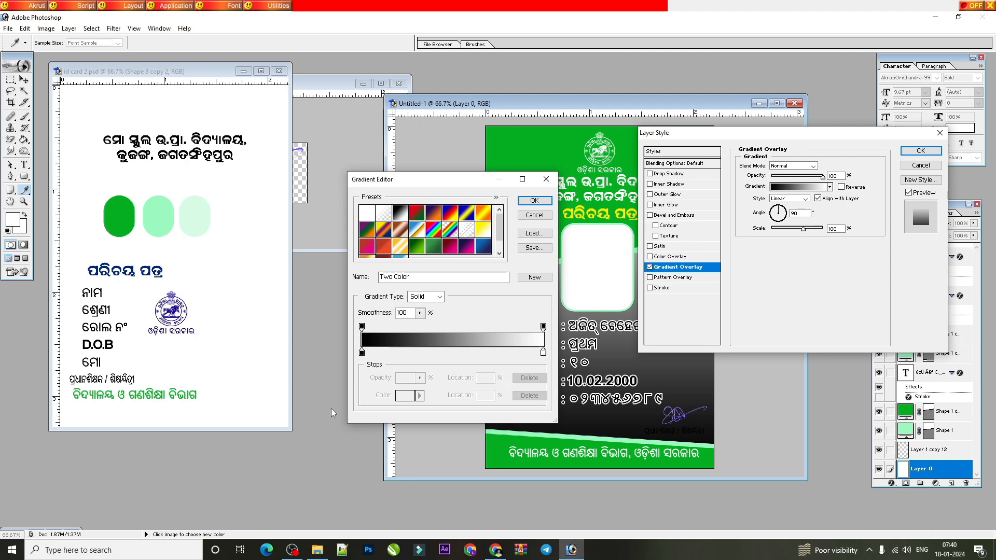
left_click(362, 353)
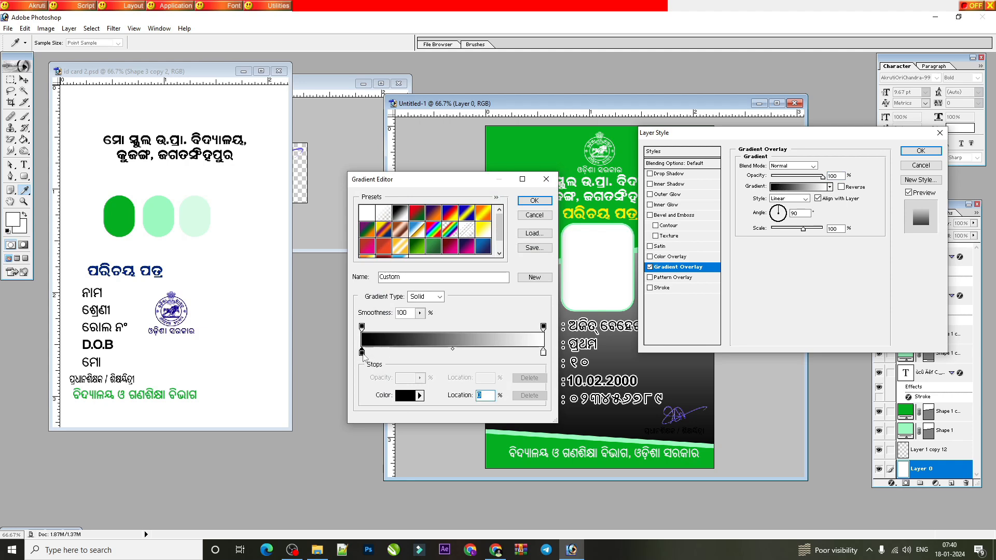
left_click(408, 399)
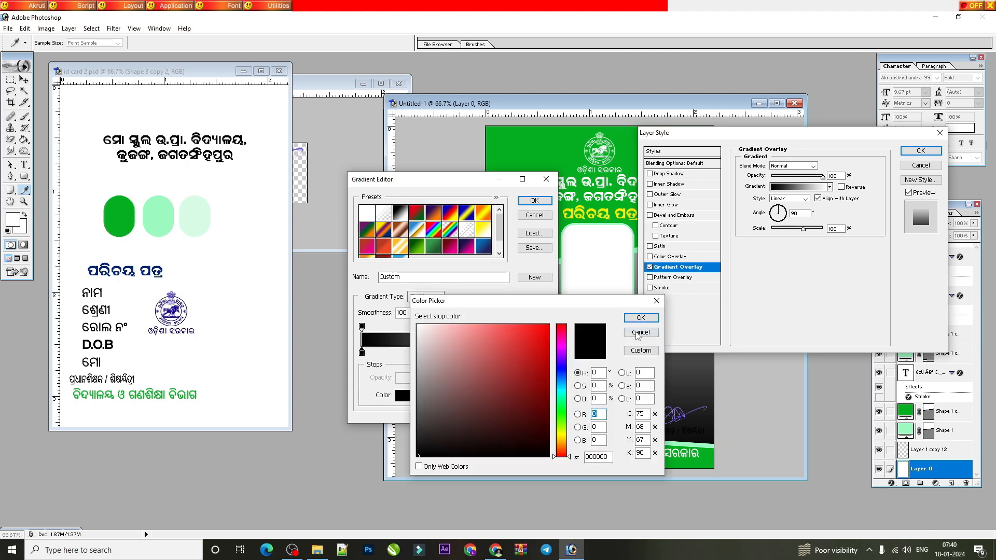
left_click(659, 301)
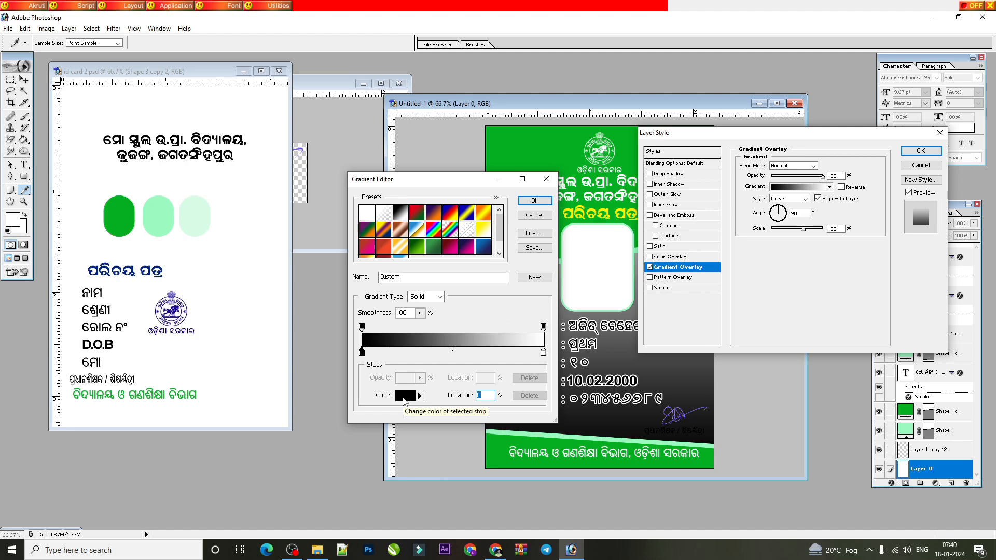
left_click(404, 397)
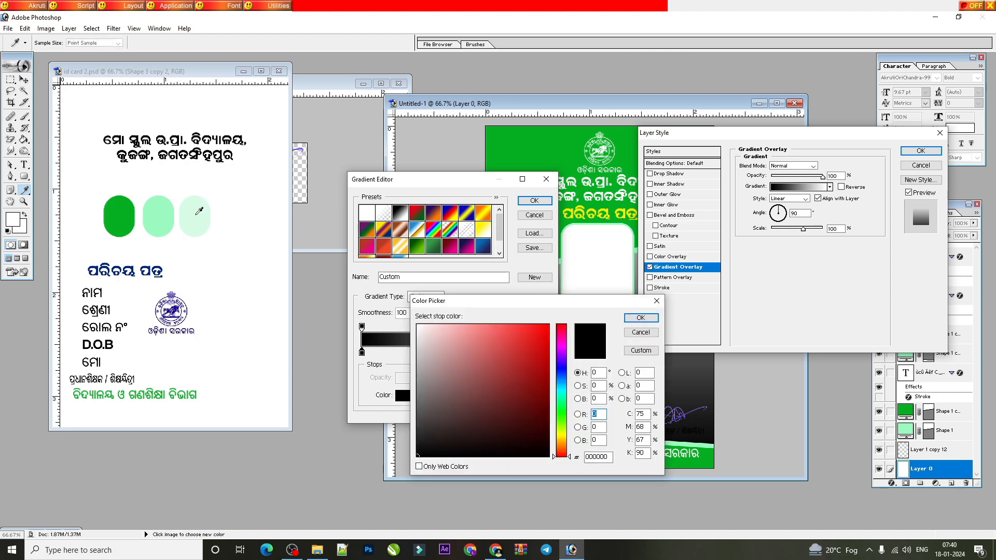
left_click(196, 213)
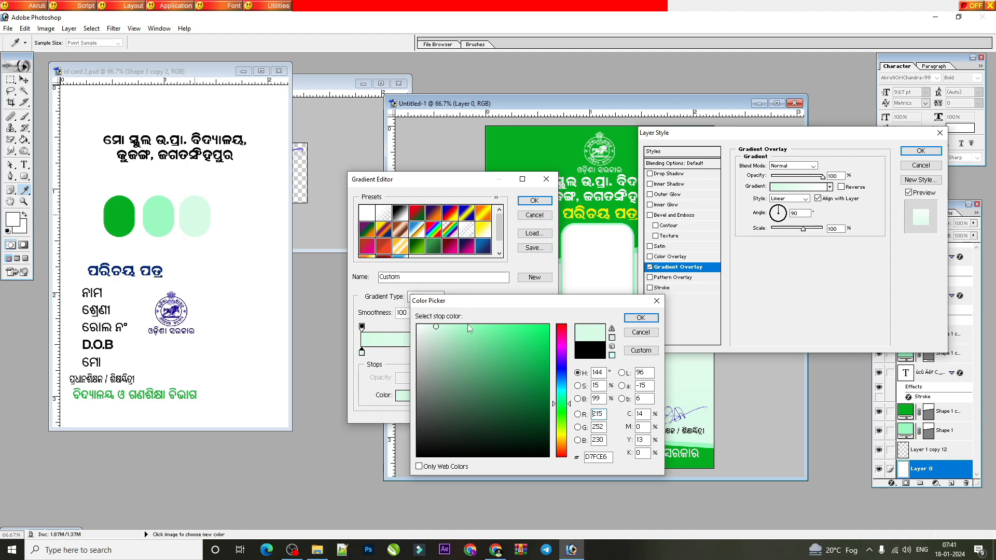
Step: Add a colour stop at 41% and apply the light-mint Gradient Overlay to Layer 0
left_click(641, 317)
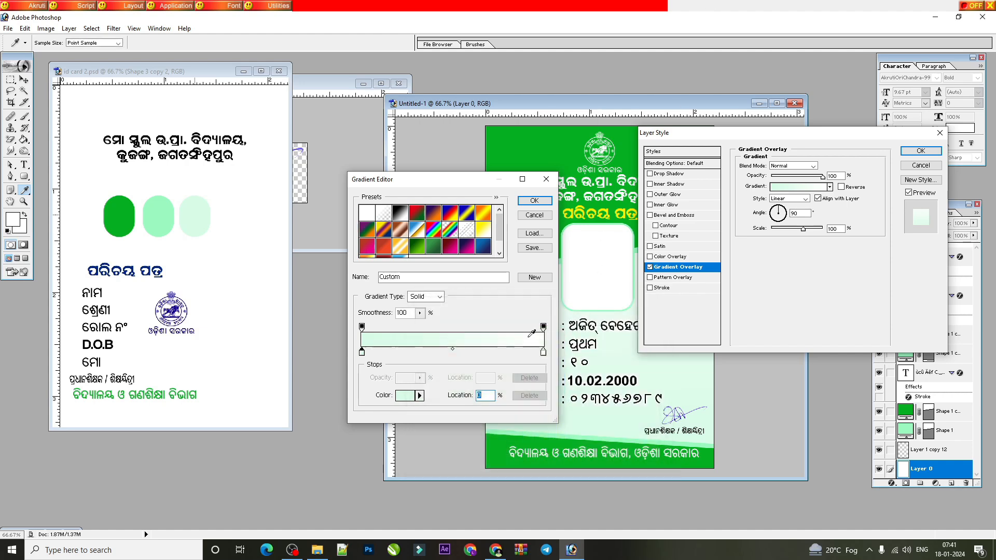
left_click_drag(449, 352, 414, 354)
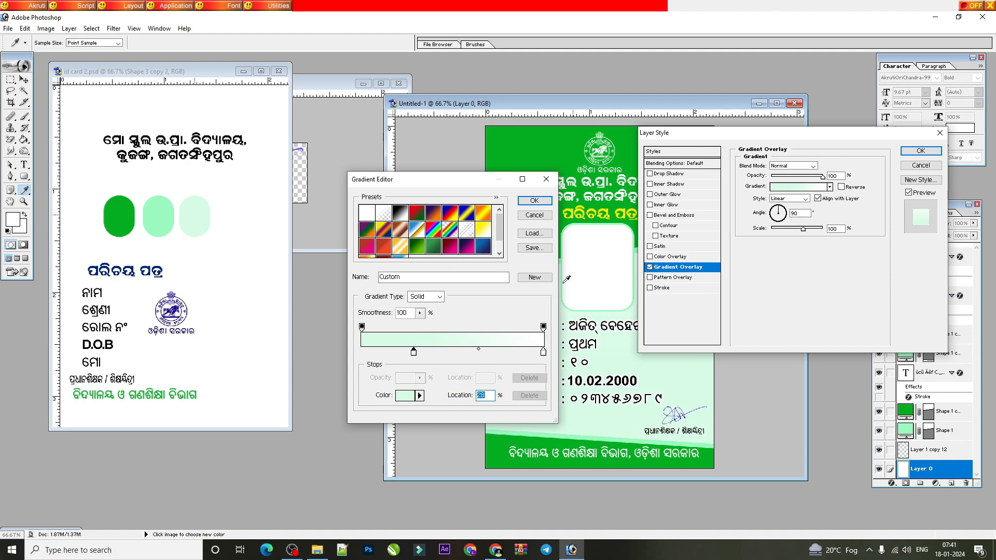
left_click(534, 201)
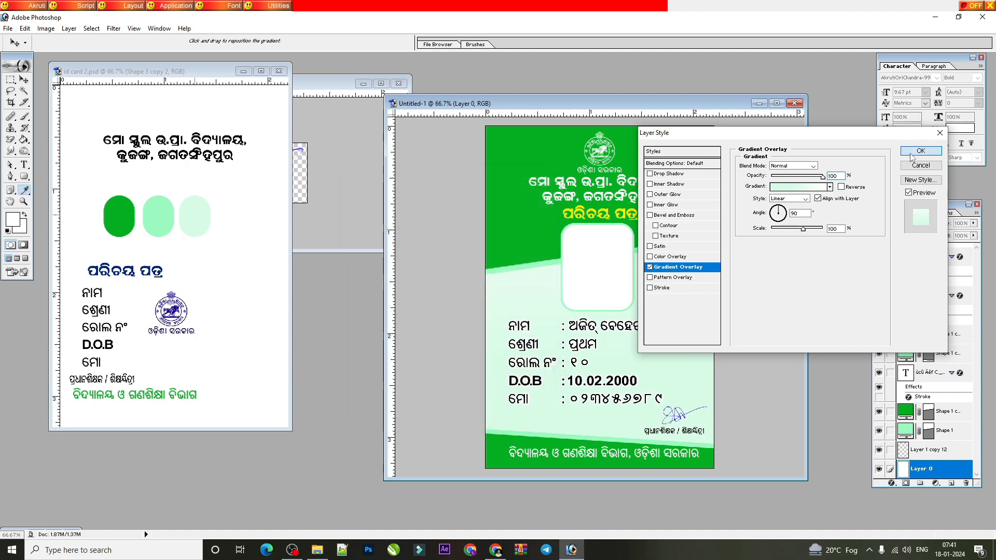
left_click(921, 151)
scroll(683, 384, "down", 3)
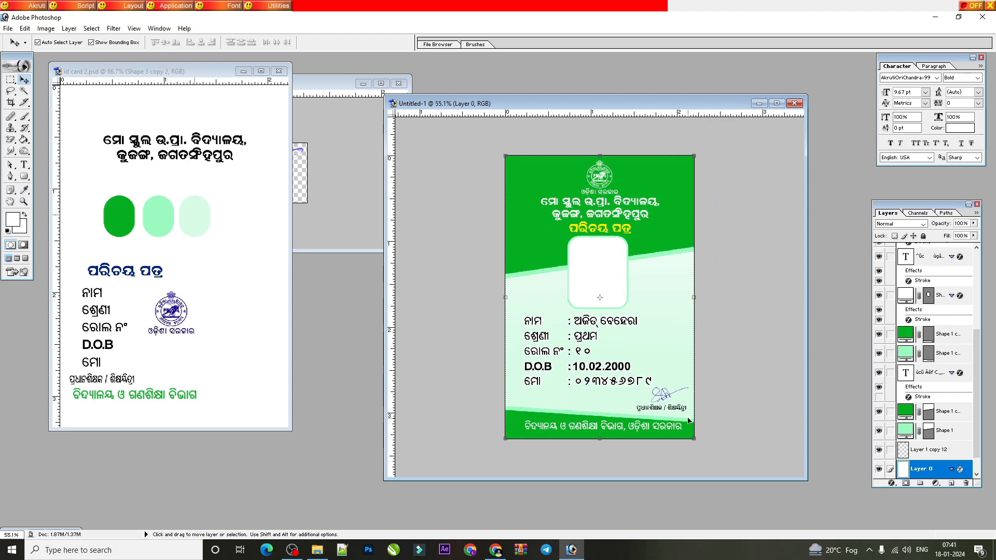
scroll(684, 384, "up", 2)
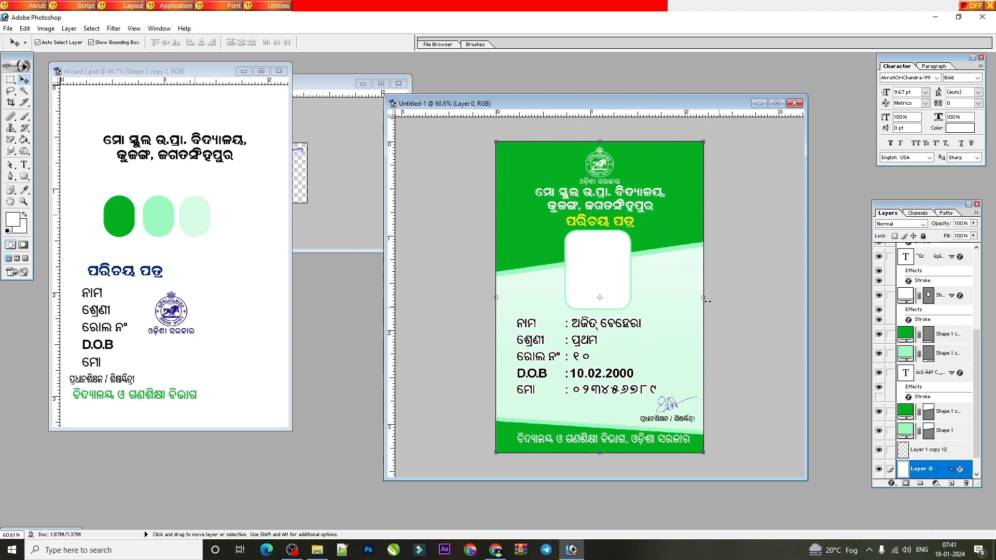
Step: Select the card's rounded photo frame, then bring the signature document forward and set it aside
left_click(777, 103)
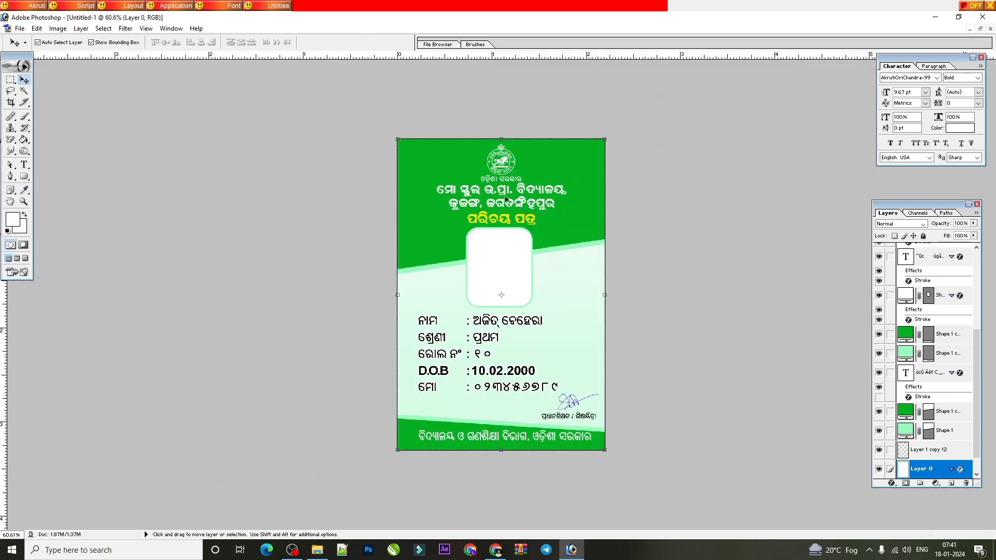
scroll(511, 249, "up", 1)
left_click(506, 256)
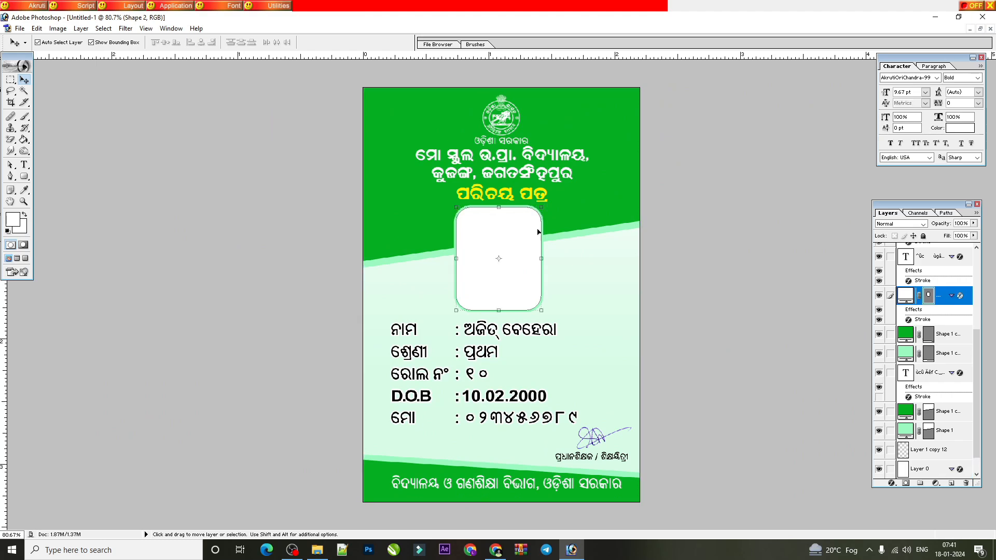
left_click(980, 29)
left_click(303, 244)
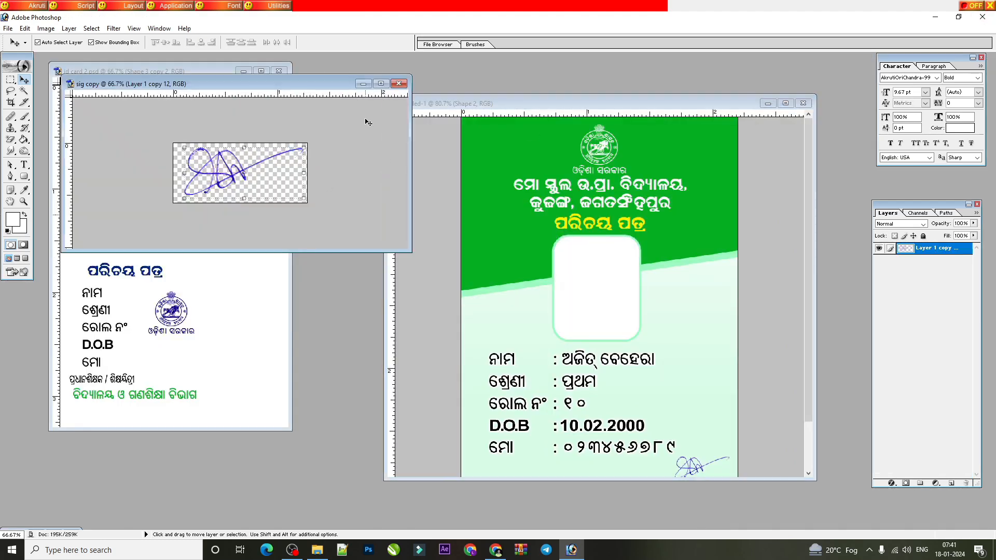
left_click(363, 84)
Step: Open the classroom photo and crop it down to the girl
double_click(54, 529)
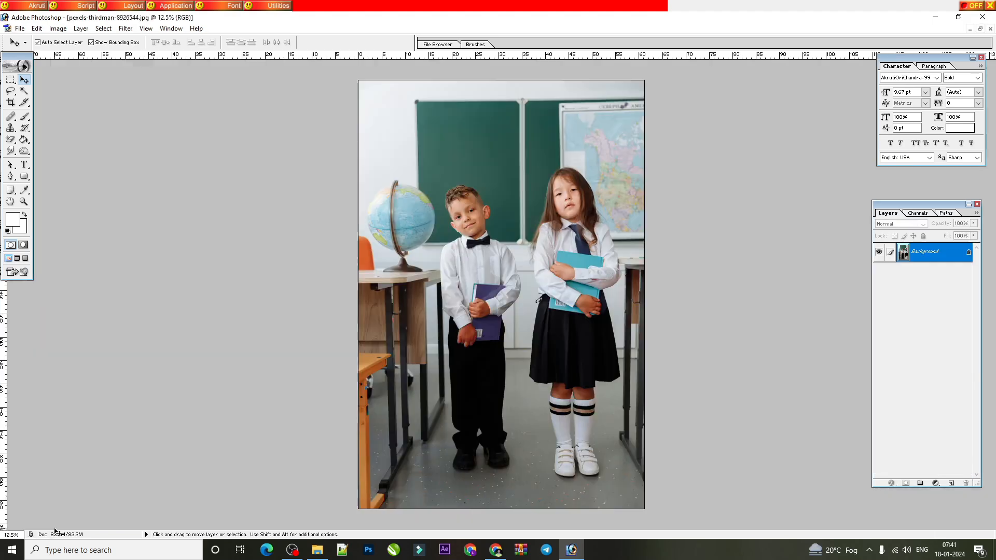
left_click(980, 28)
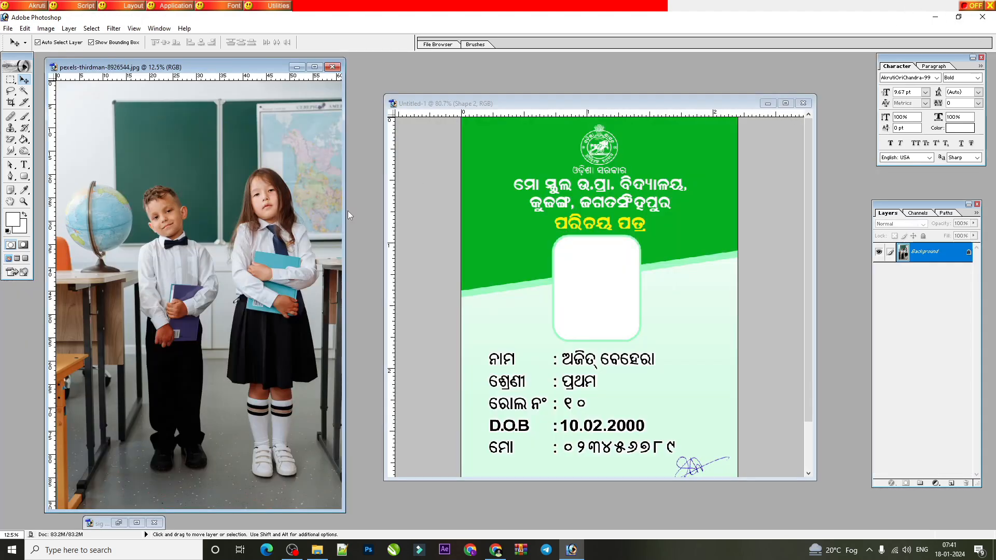
left_click(11, 103)
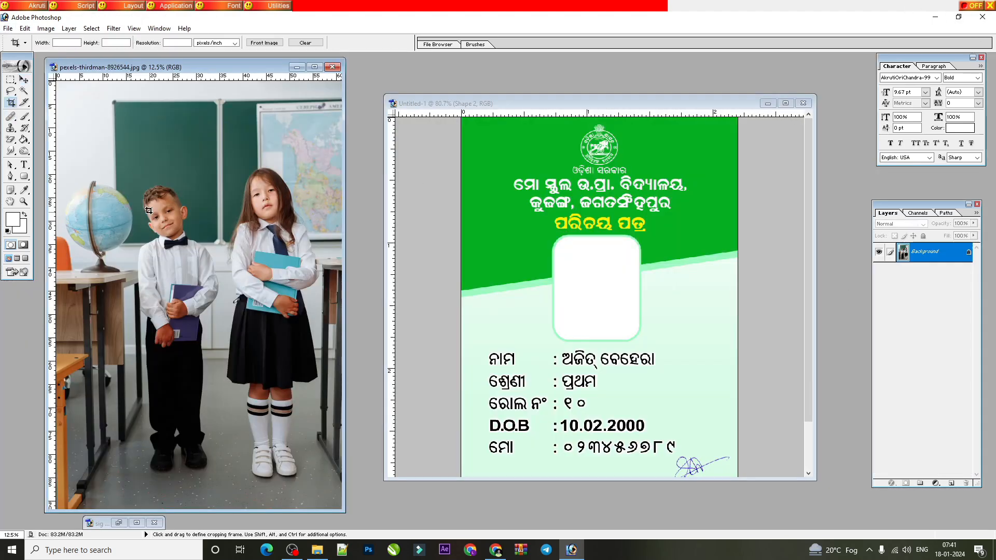
left_click_drag(217, 166, 330, 288)
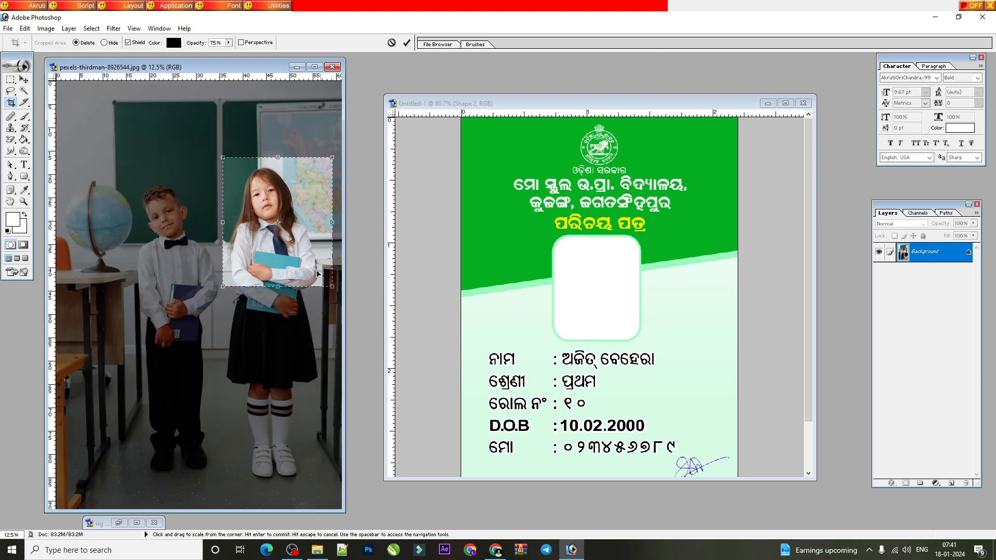
key("Return")
left_click(24, 79)
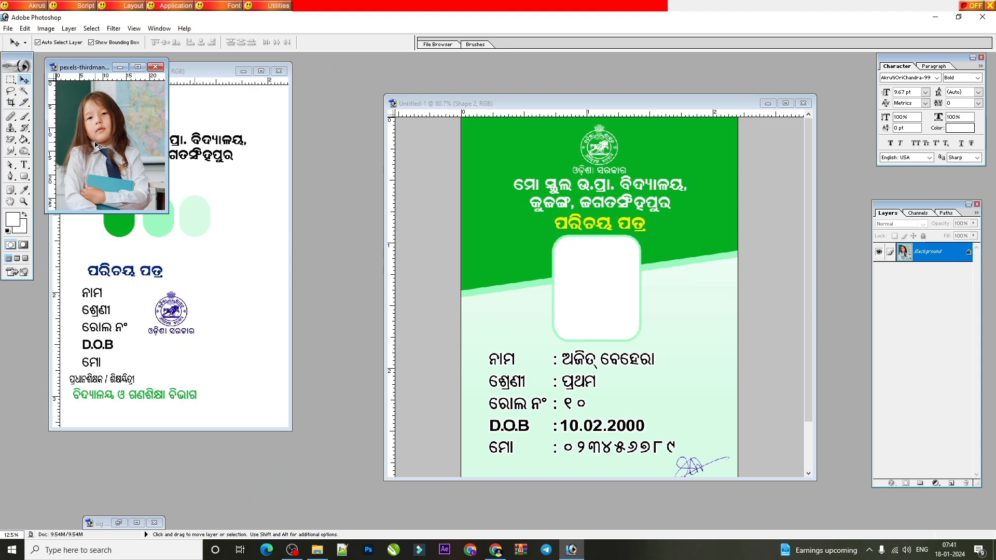
Step: Brighten the cropped photo with Curves, raising the RGB curve from 115 to 141
key("ctrl+m")
left_click_drag(474, 264, 473, 255)
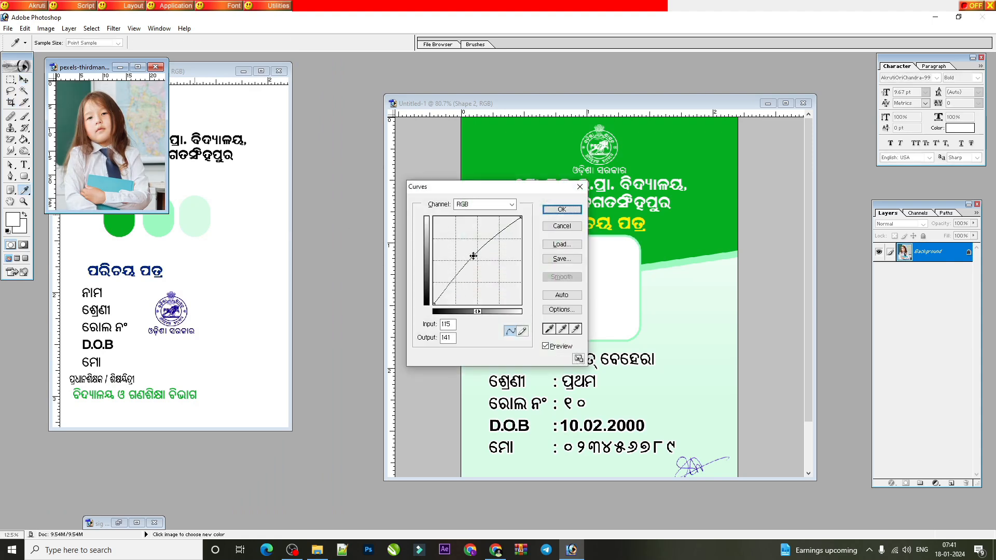
key("Return")
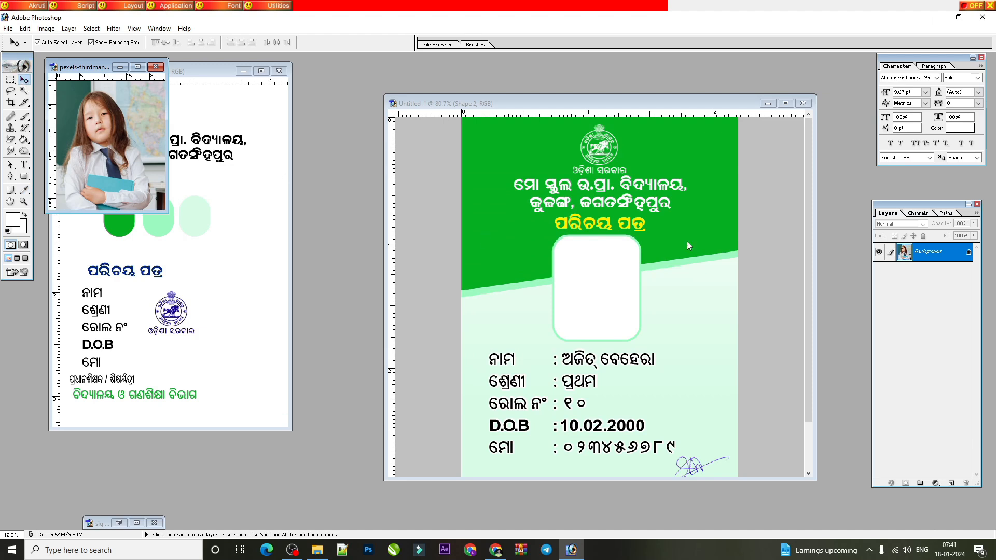
left_click(596, 277)
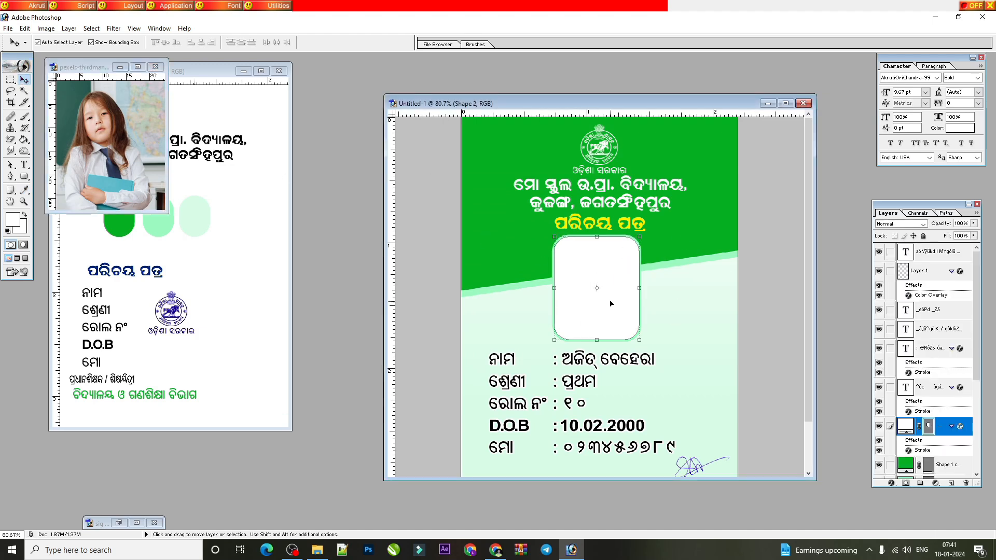
Step: Centre the rounded photo frame horizontally, nudge it up, and drag the girl's photo onto the card
left_click(616, 313)
left_click_drag(602, 297, 630, 299)
key("ctrl+a")
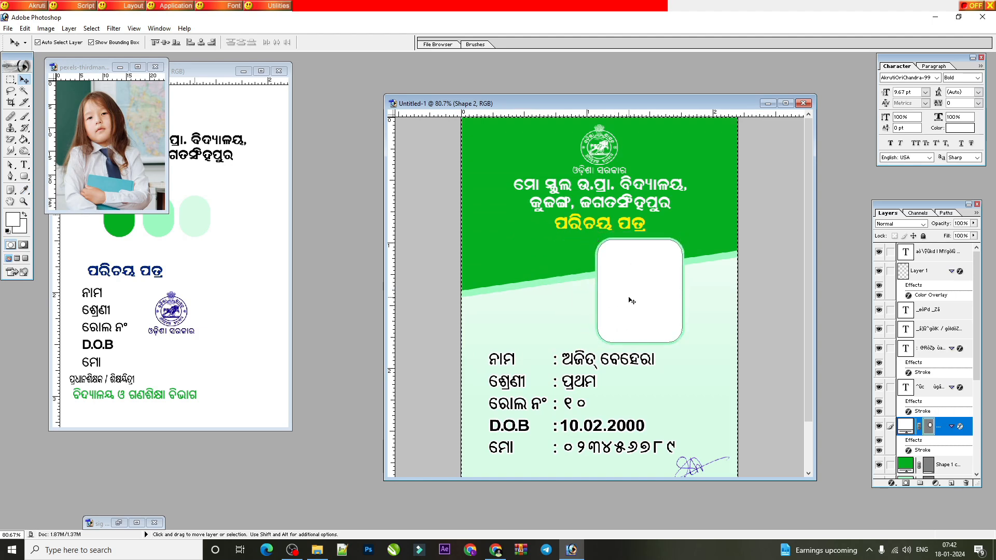
left_click(201, 42)
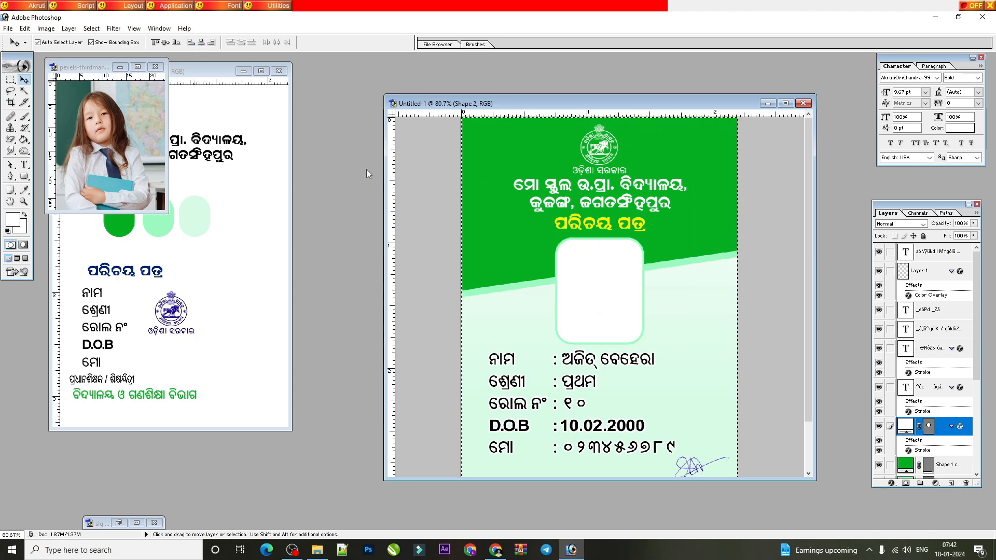
key("ctrl+d")
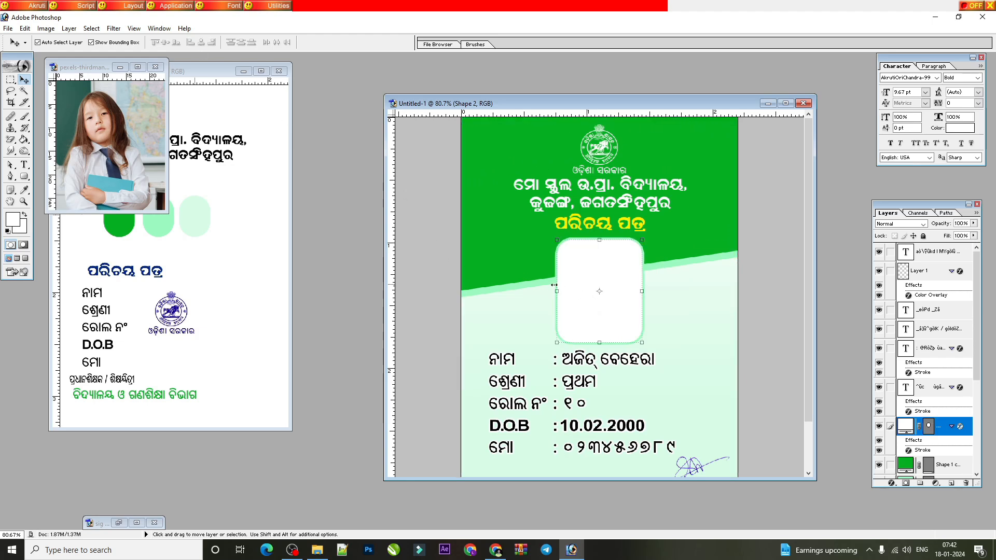
key("Up")
key("Up")
key("Up")
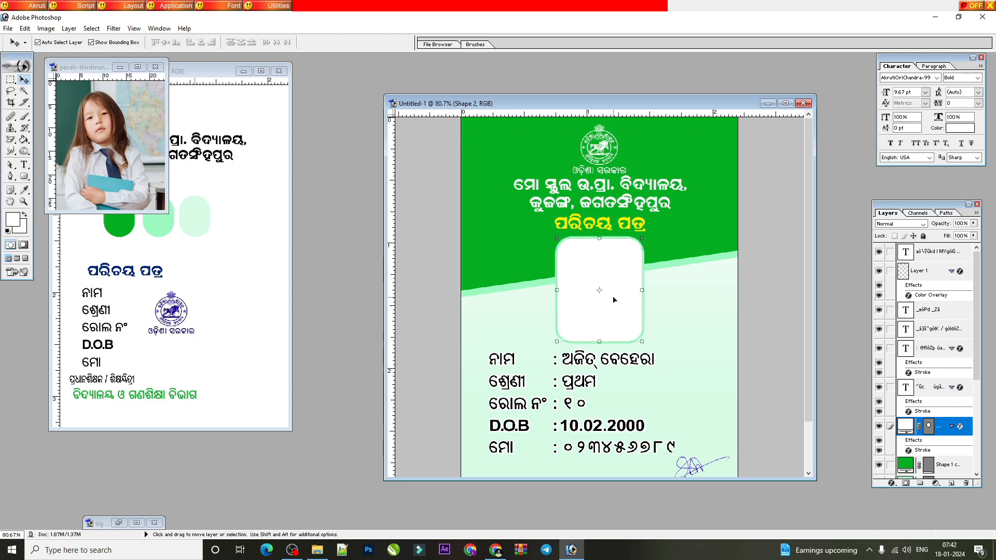
left_click(107, 129)
left_click_drag(125, 124, 632, 258)
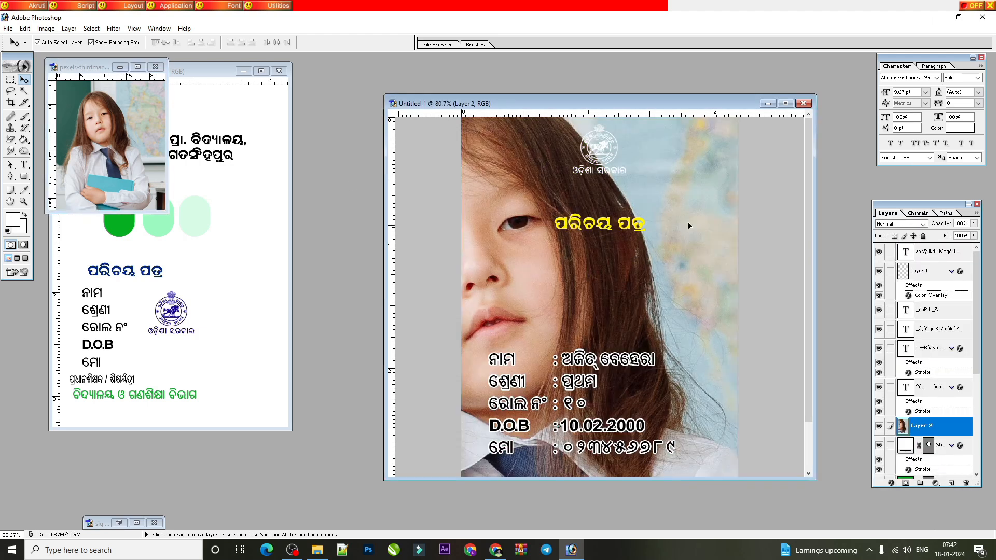
Step: Scale the girl's photo to about 13.5% and fit it, slightly enlarged, into the photo slot
scroll(689, 226, "down", 3)
left_click_drag(745, 150, 603, 319)
key("ctrl+plus")
key("ctrl+plus")
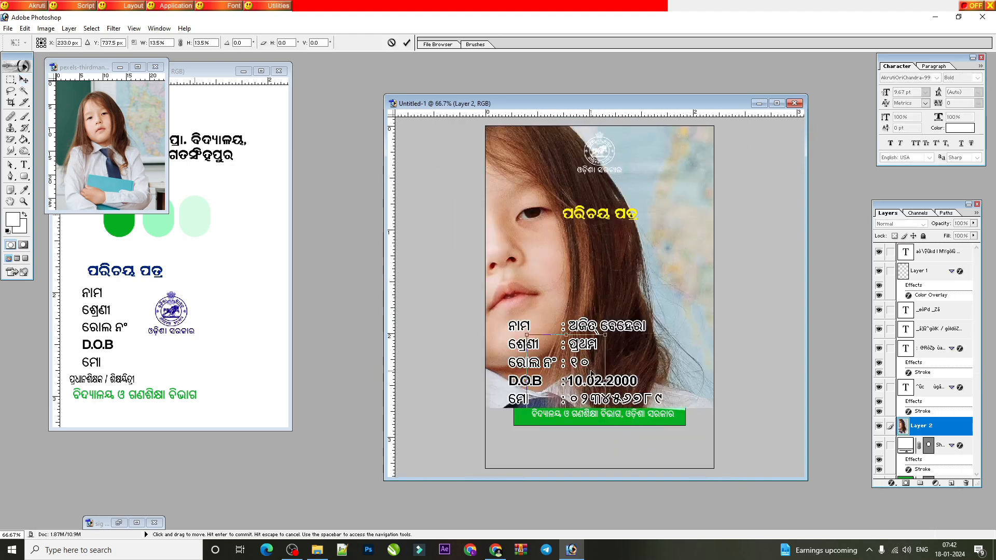
left_click_drag(569, 420, 600, 307)
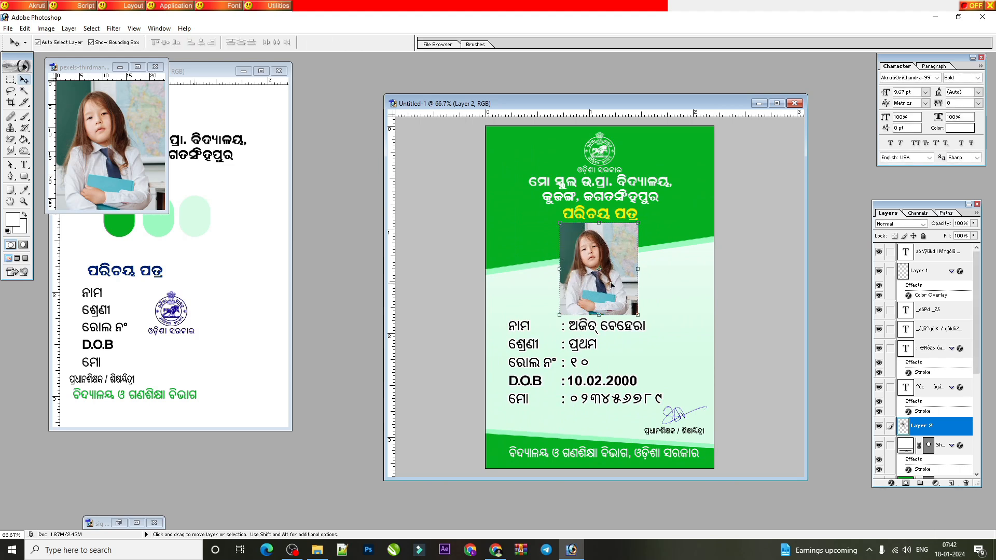
key("ctrl+plus")
key("ctrl+plus")
left_click_drag(716, 354, 720, 356)
key("Return")
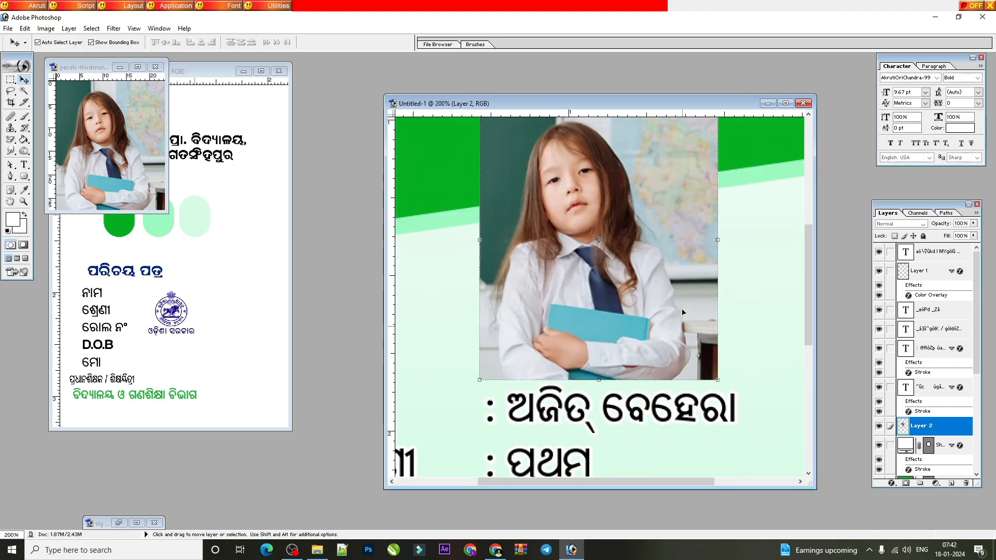
key("ctrl+minus")
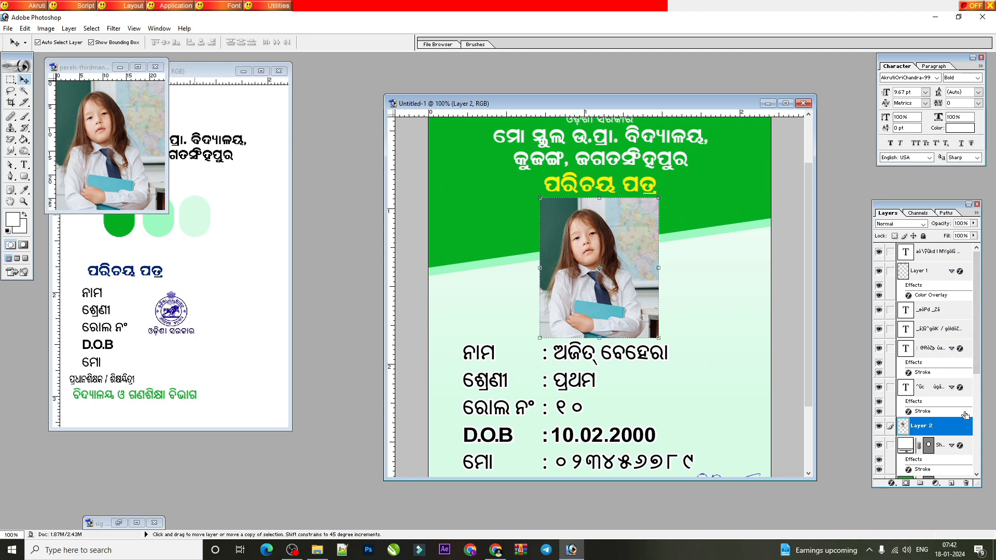
Step: Clip the girl's photo inside the rounded frame and enlarge it to fill the frame
left_click(966, 415, "alt")
key("ctrl+z")
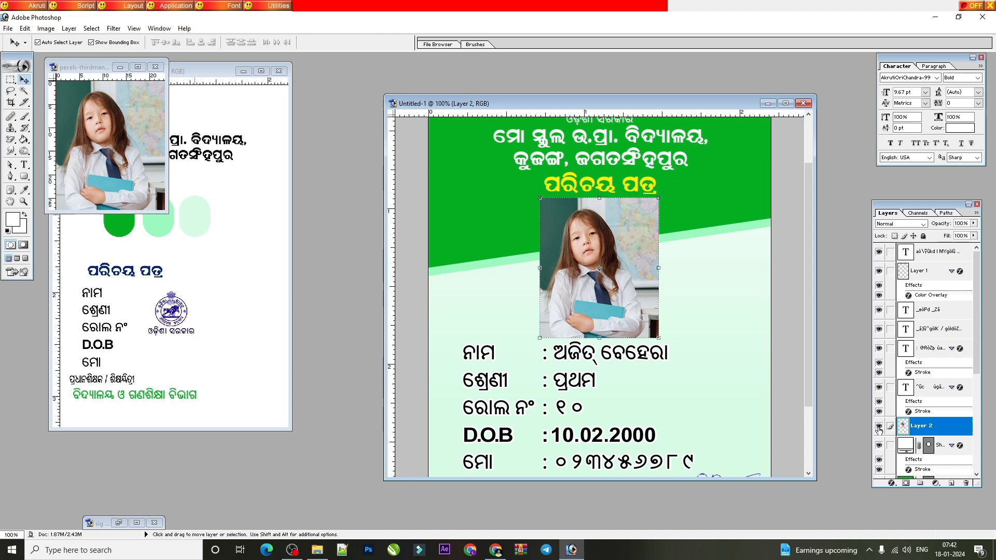
left_click_drag(621, 257, 582, 258)
left_click(879, 445)
left_click(879, 445)
left_click(879, 426)
left_click(878, 427)
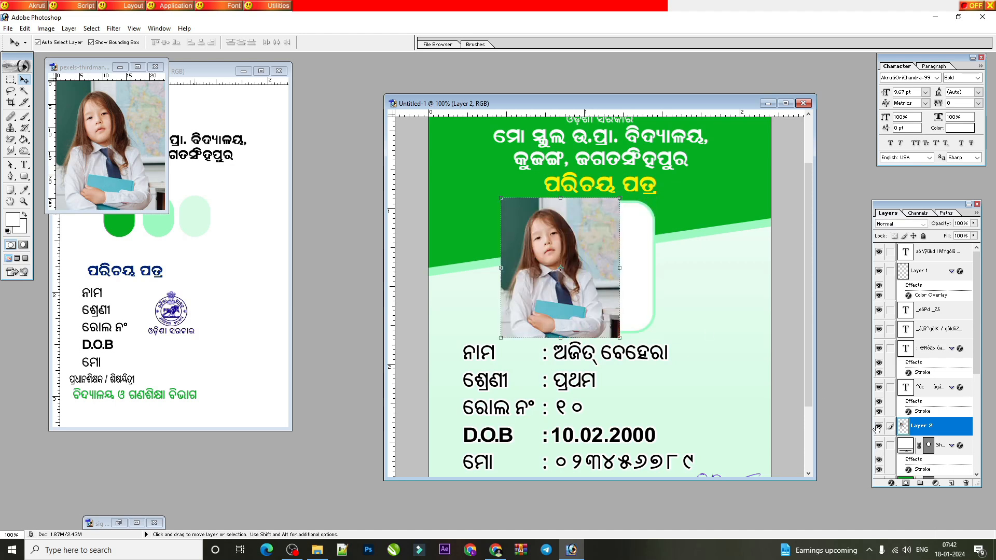
left_click(922, 435, "alt")
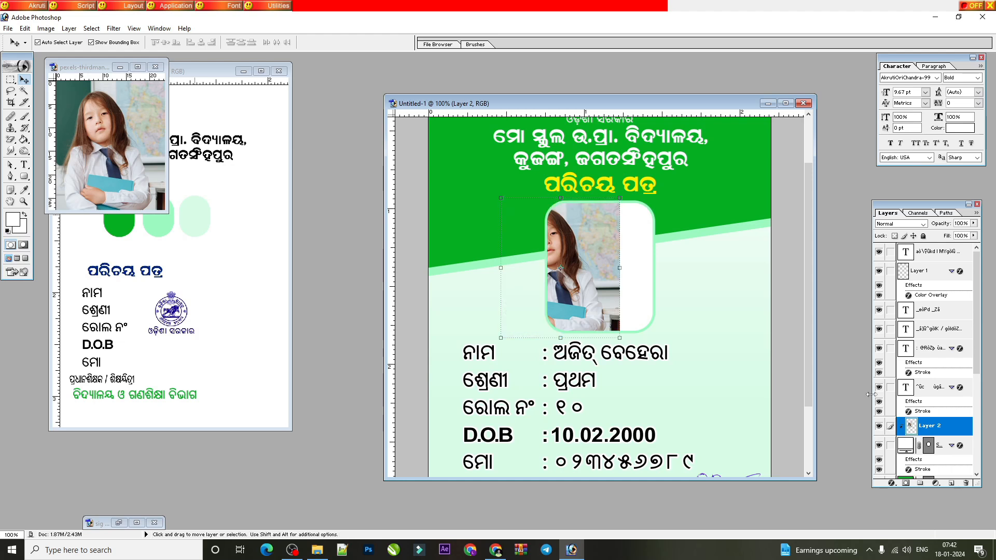
left_click_drag(564, 266, 600, 267)
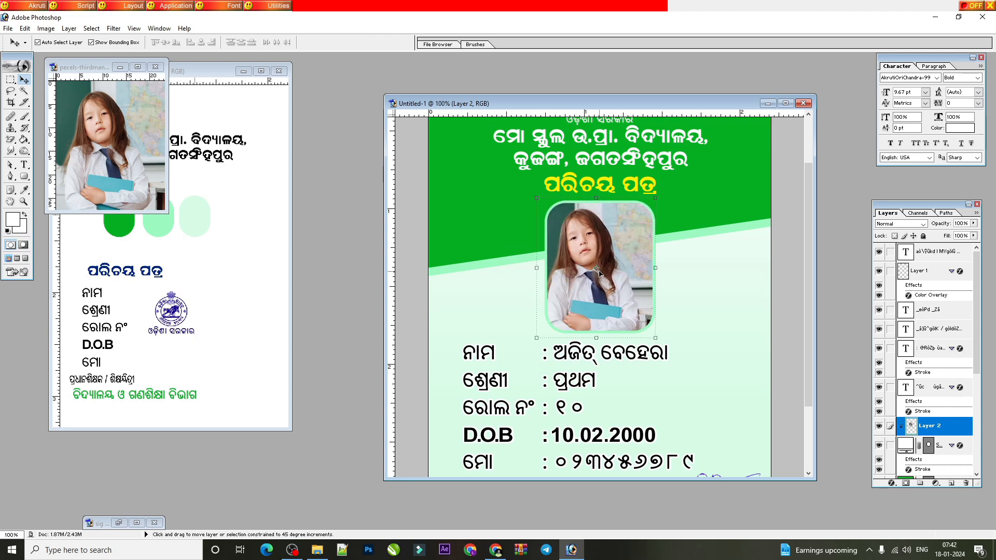
left_click_drag(660, 340, 667, 348)
key("Return")
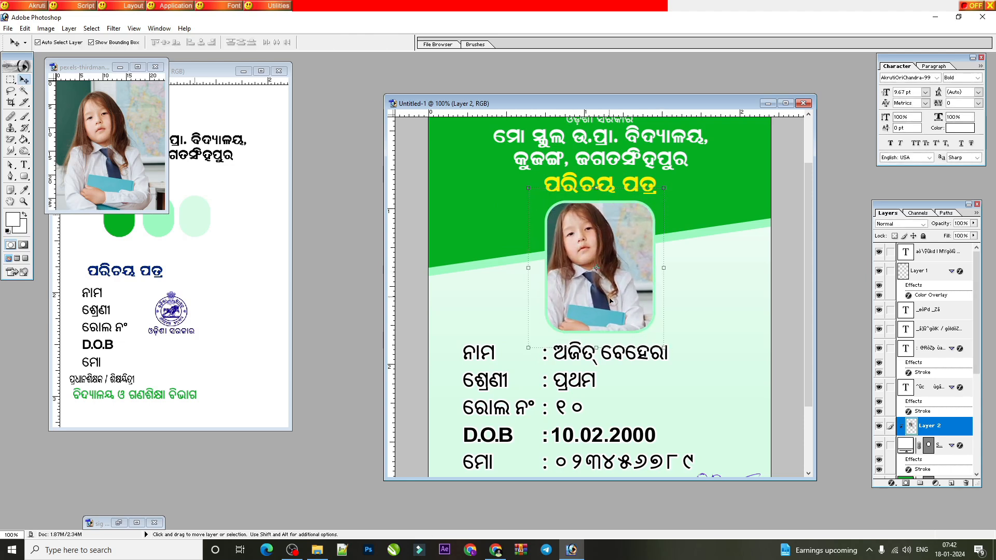
left_click_drag(611, 300, 616, 306)
Step: Raise the rounded frame's bottom anchor points slightly and re-centre the photo within it
left_click(906, 446)
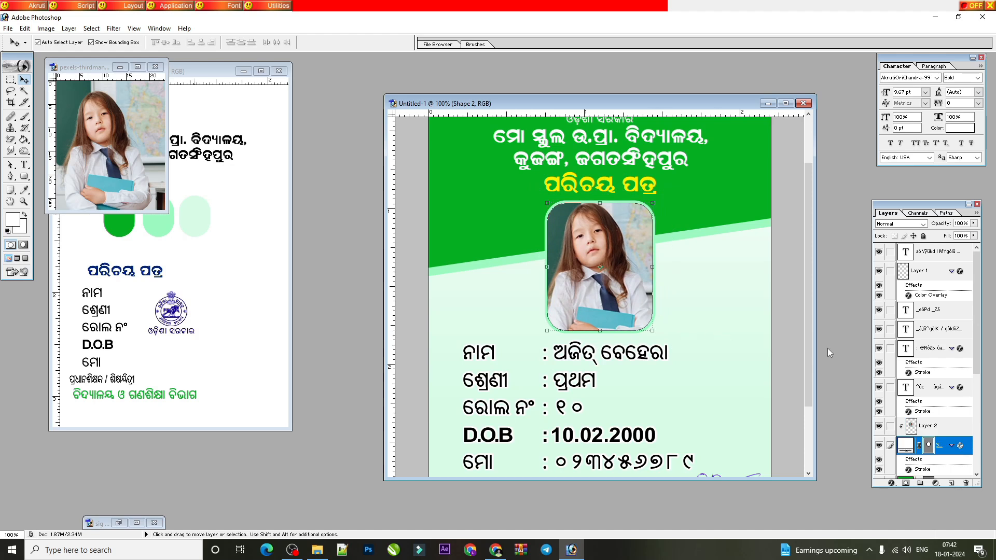
mouse_move(589, 338)
left_mouse_down()
mouse_move(588, 303)
mouse_move(588, 322)
left_mouse_up()
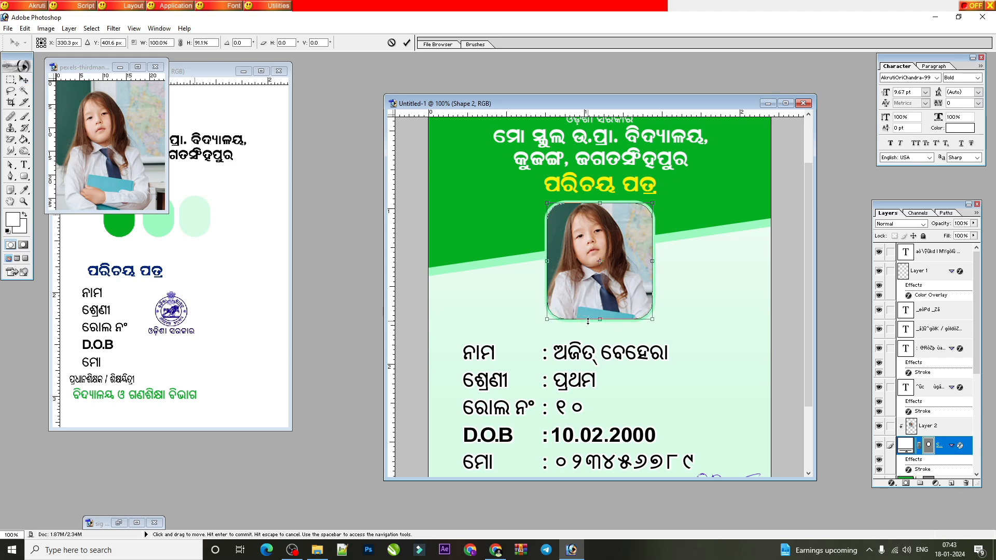
left_click(392, 44)
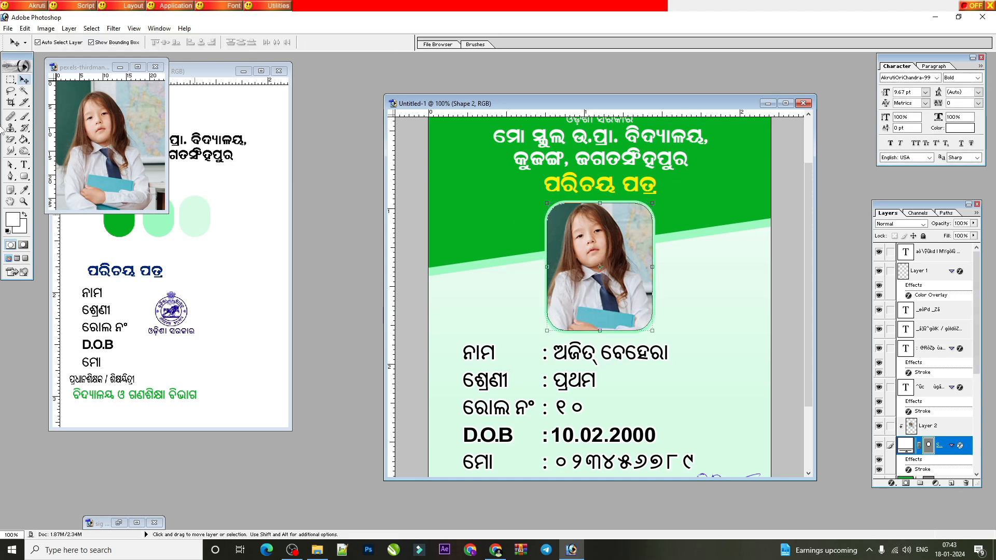
left_click_drag(9, 165, 45, 175)
left_click_drag(500, 301, 706, 353)
key("Up")
key("Up")
key("Up")
key("Up")
key("Up")
key("Up")
key("Up")
key("Up")
key("Up")
key("Up")
key("Up")
key("Up")
key("Up")
key("Up")
key("Up")
key("Up")
key("Up")
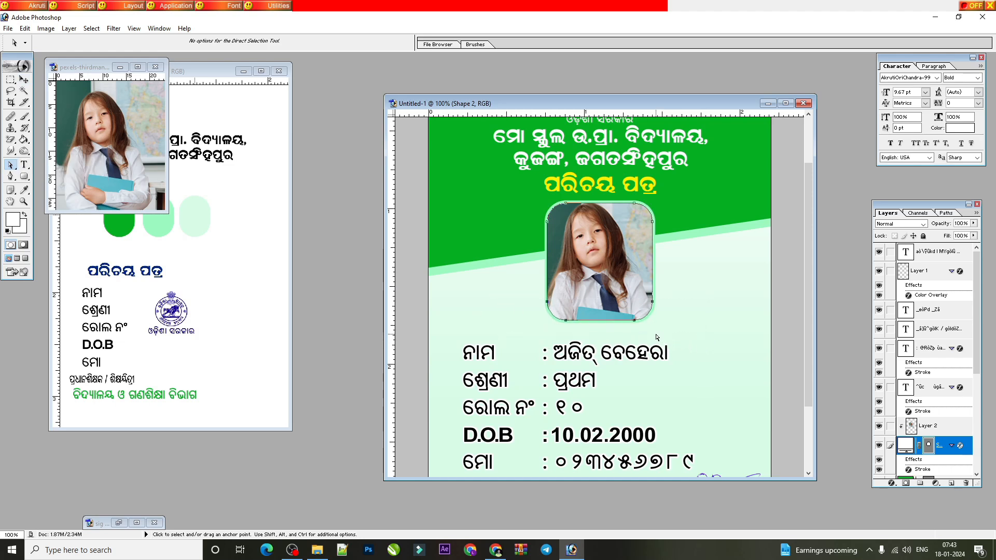
left_click(24, 79)
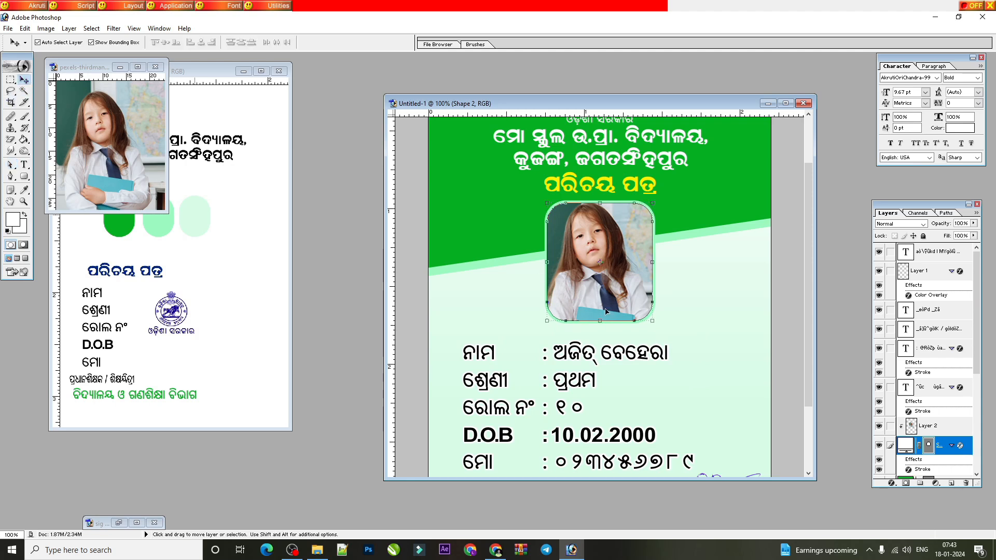
left_click(598, 273)
left_click_drag(595, 276, 599, 283)
key("ctrl+minus")
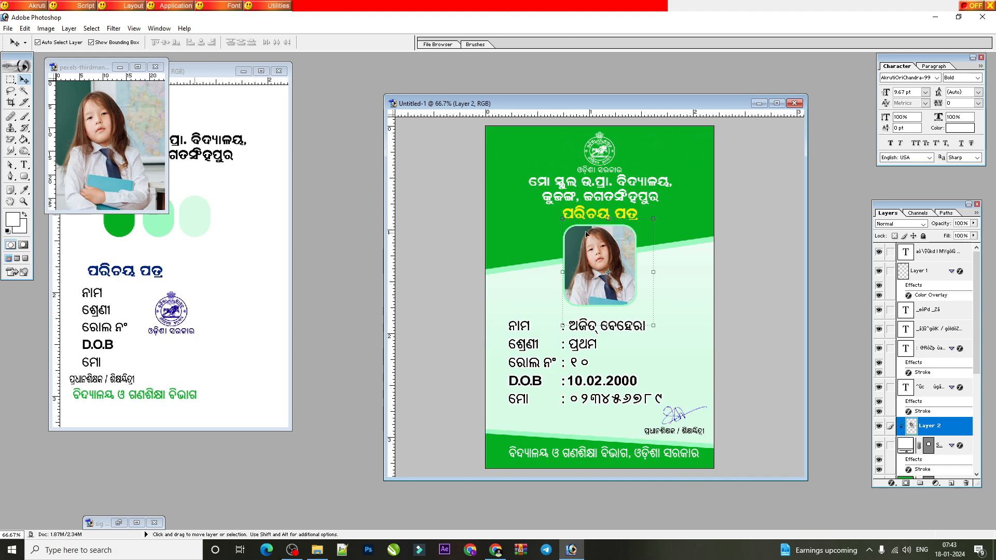
right_click(611, 281)
left_click(638, 311)
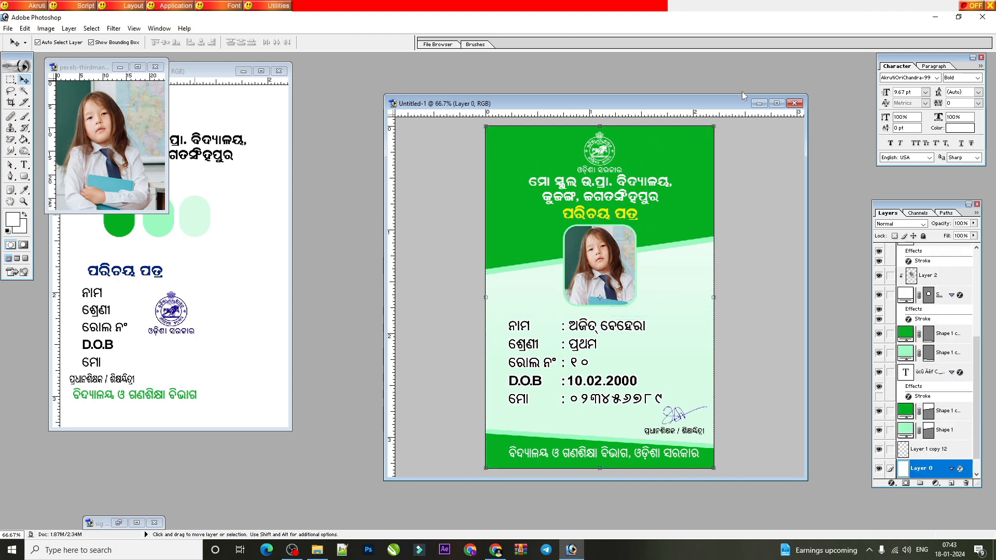
left_click(777, 104)
key("ctrl+plus")
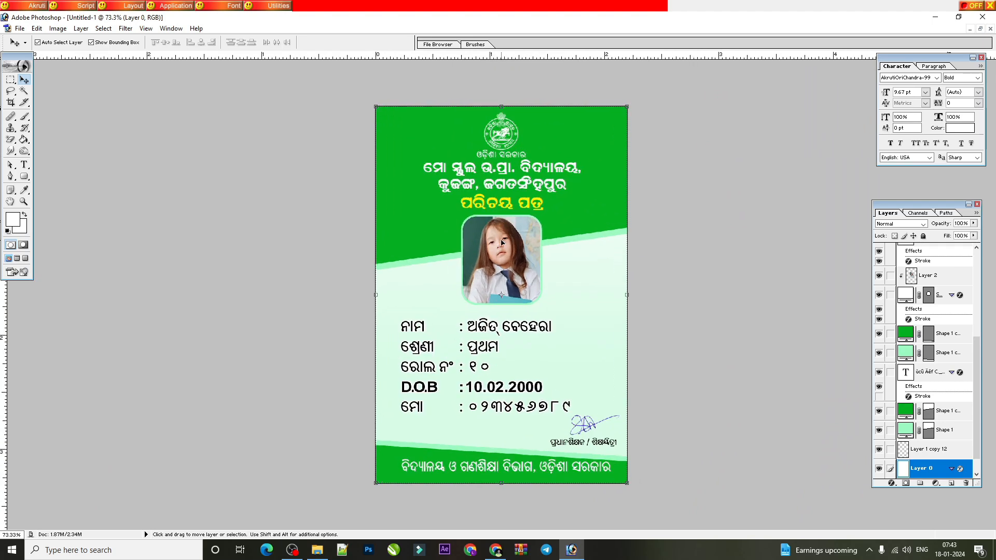
left_click(540, 466)
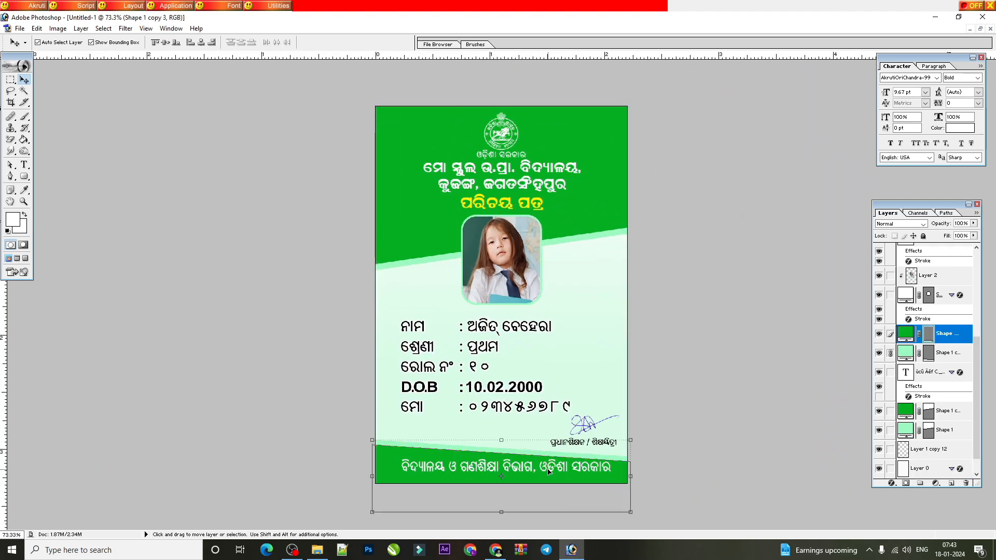
left_click(549, 469)
key("ctrl+a")
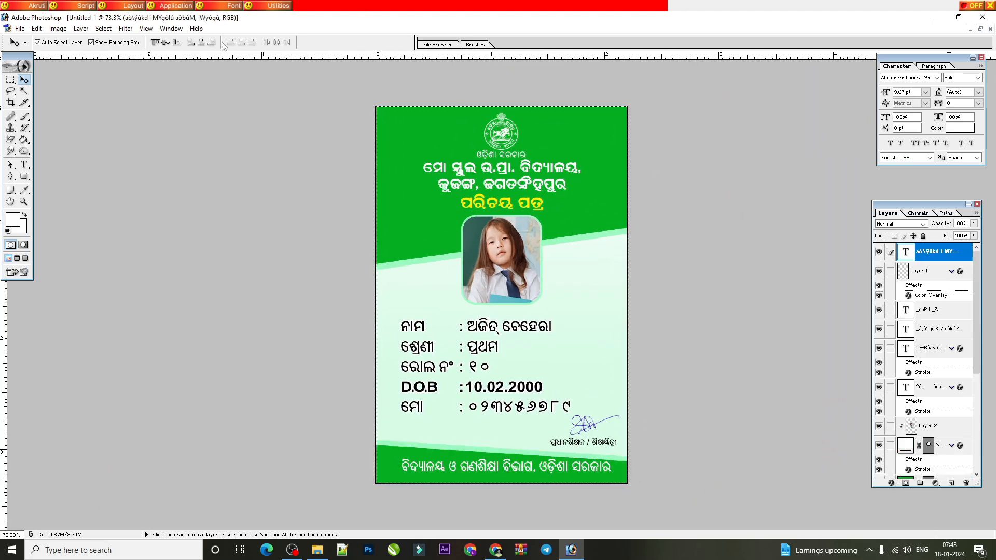
left_click(200, 43)
key("ctrl+d")
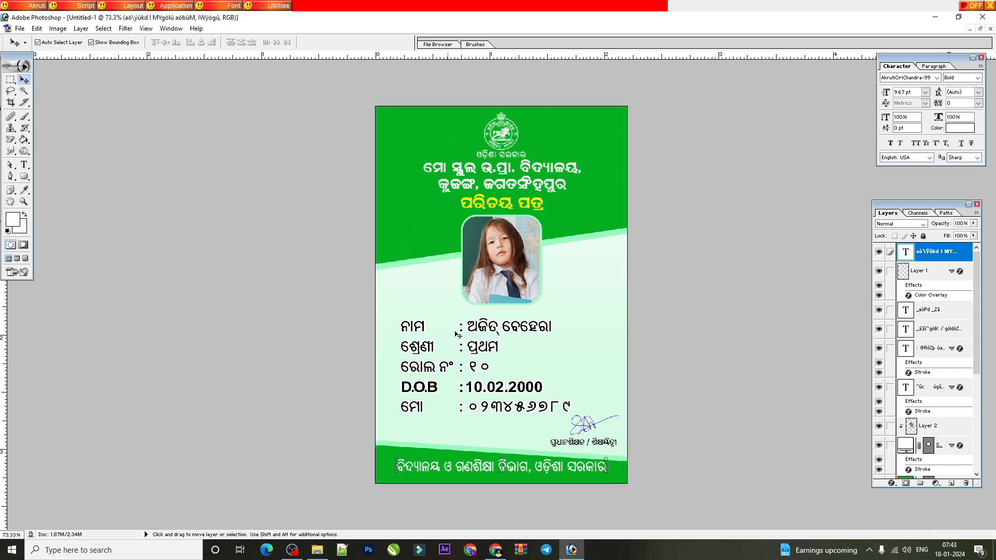
left_click(979, 29)
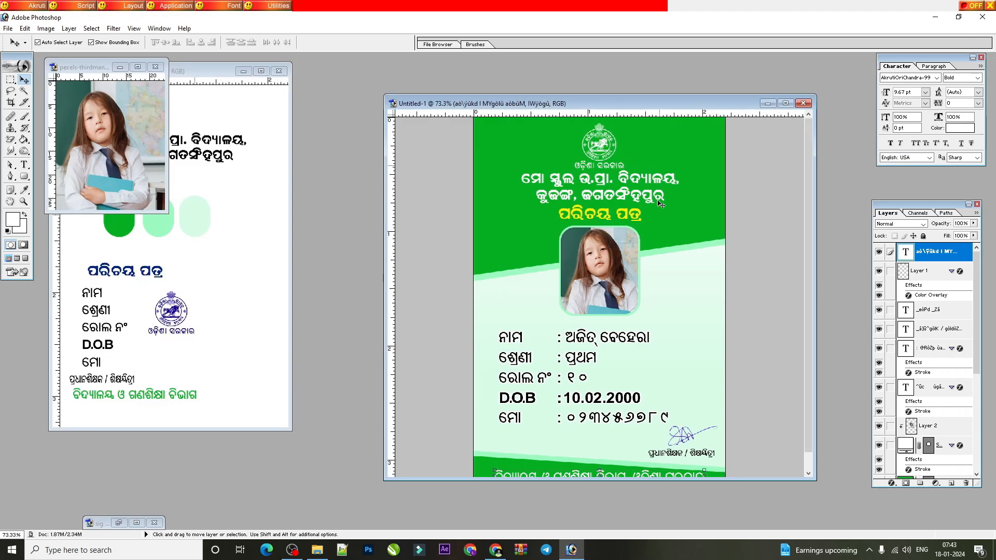
key("ctrl+minus")
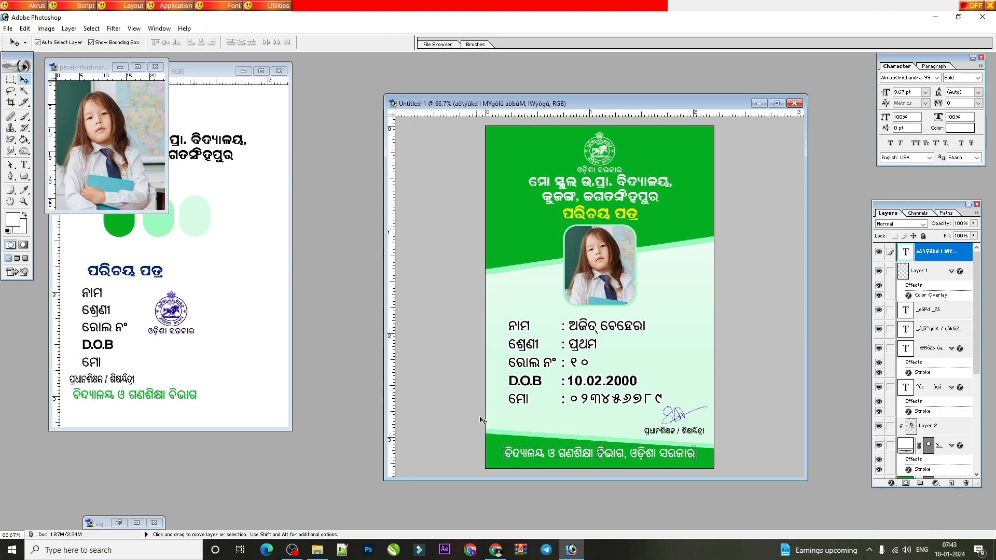
left_click(777, 103)
key("ctrl+0")
scroll(463, 173, "down", 2)
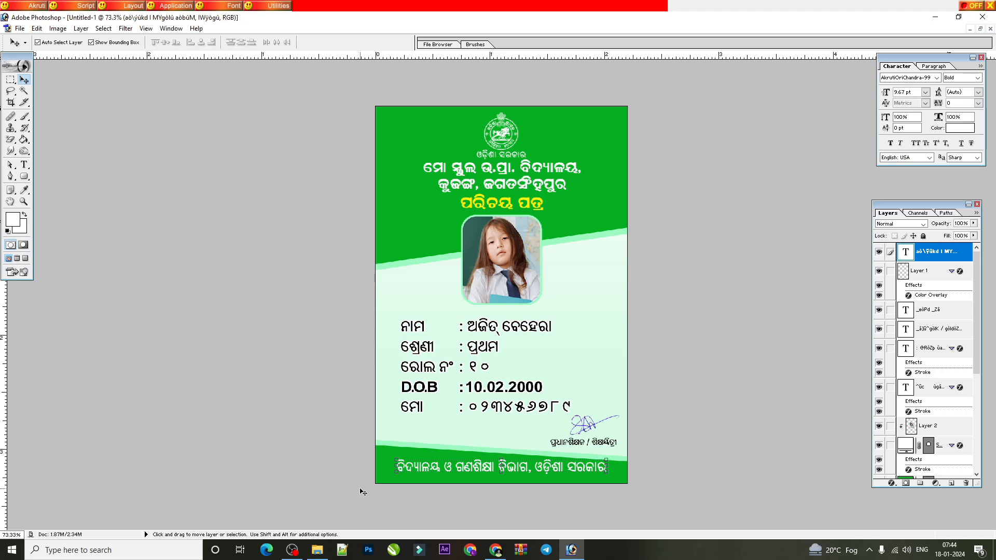
left_click(585, 426)
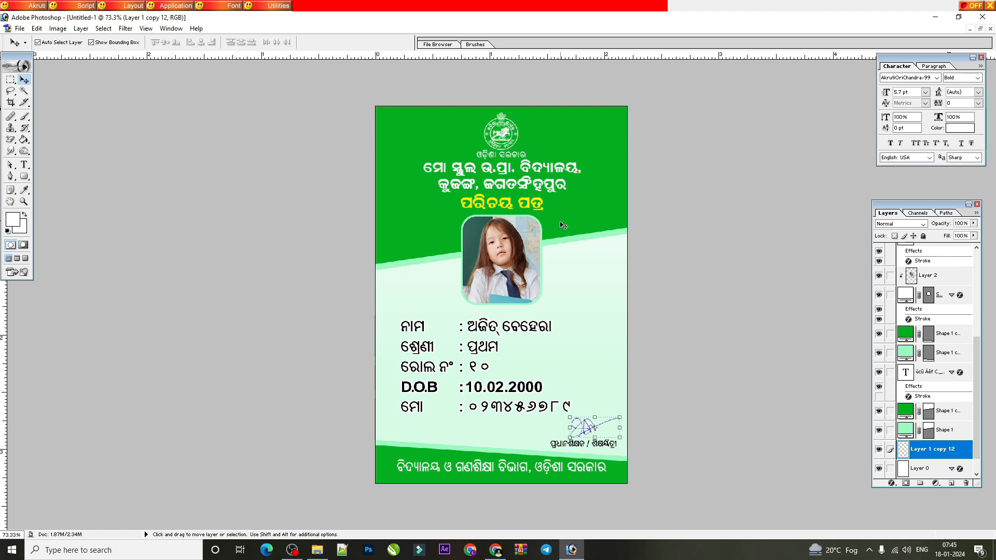
Step: Restore the ID card to a floating window beside the draft and photo documents
left_click(981, 28)
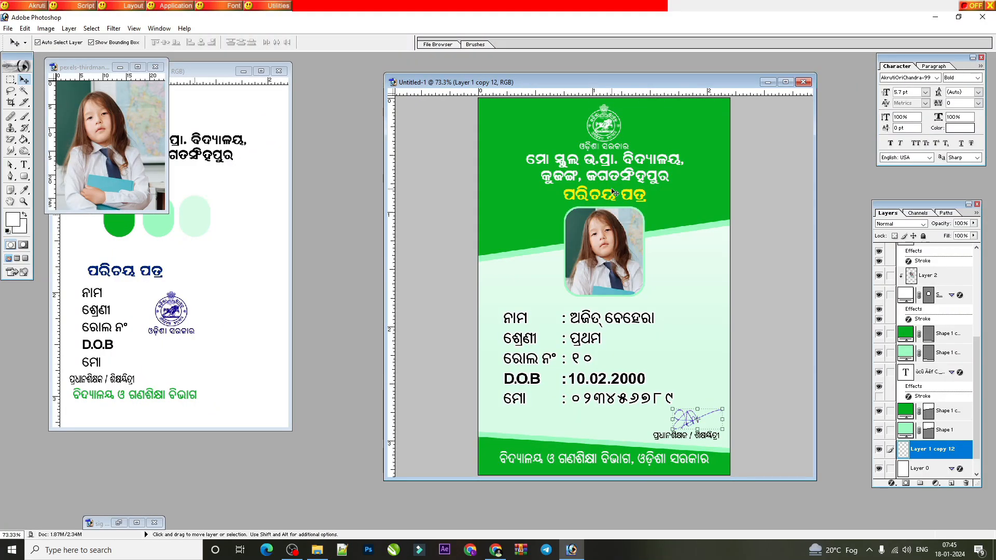
Step: Save the ID card to the Desktop as a1.psd
key("ctrl+shift+s")
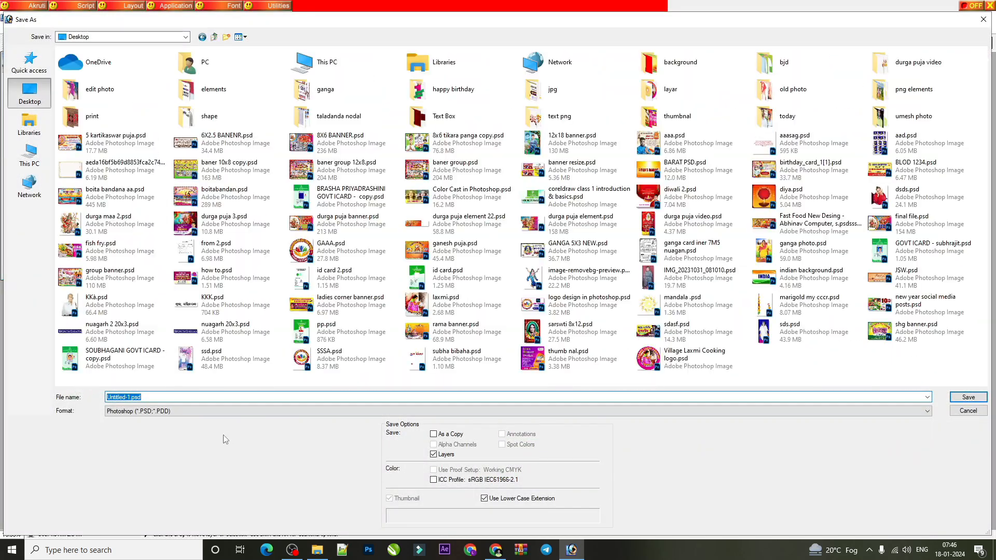
type("a1")
key("Return")
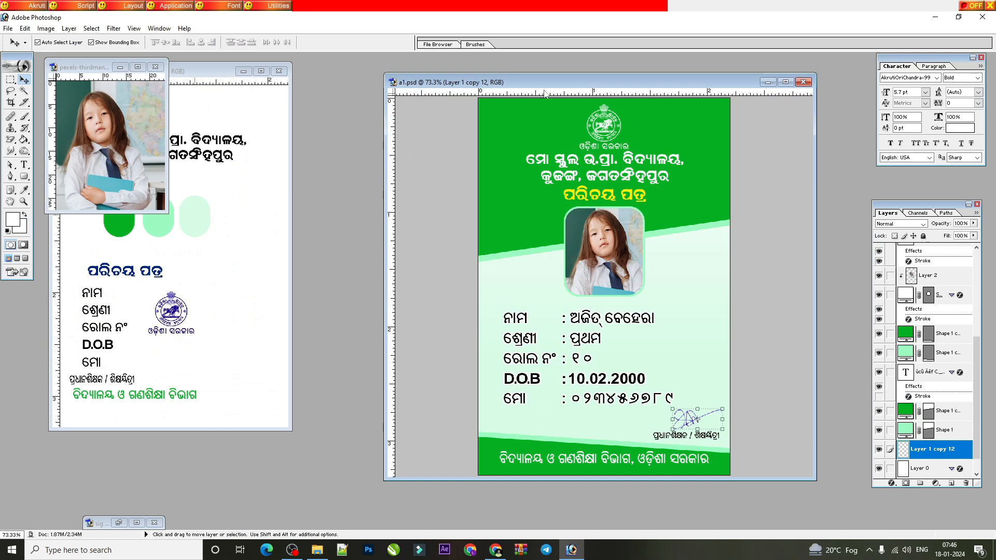
Step: Open the Duplicate Image dialog for a1.psd
left_click_drag(548, 88, 555, 94)
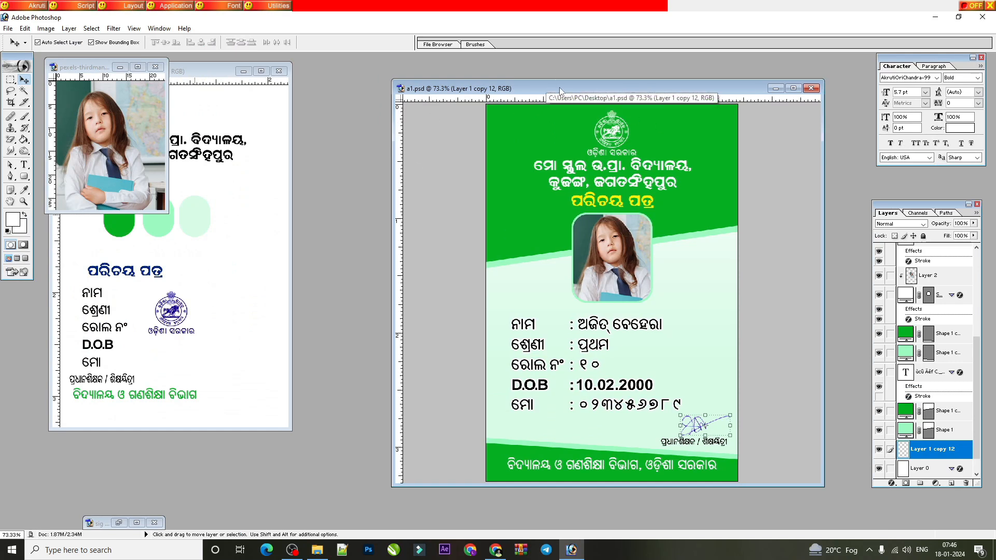
right_click(560, 88)
left_click(592, 95)
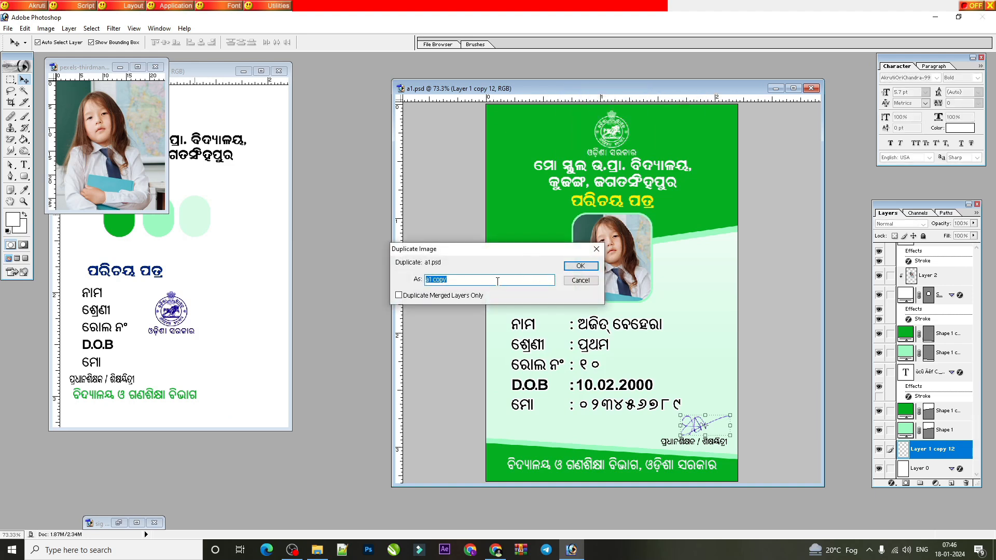
Step: Create the duplicate card named b2
key("BackSpace")
type("b2")
key("Return")
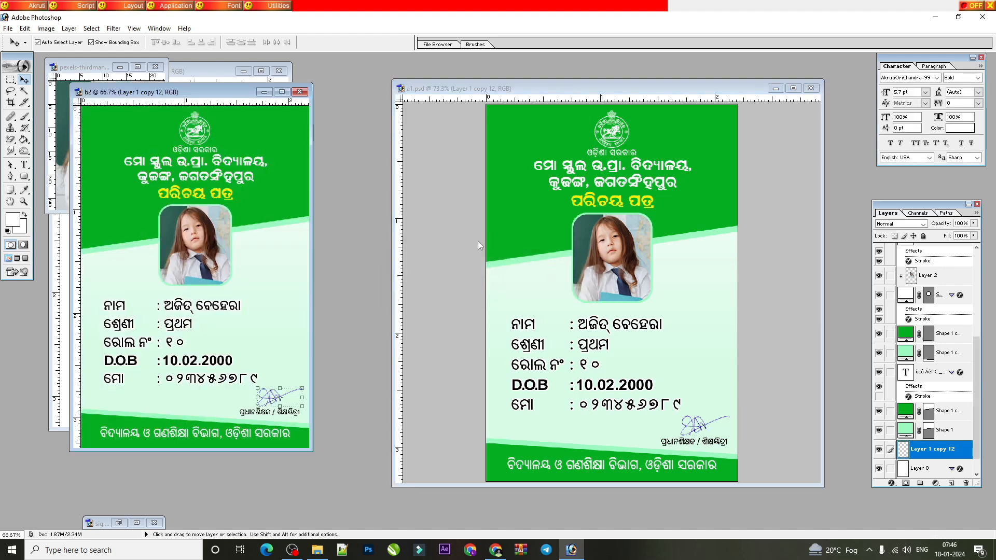
Step: Close a1.psd and delete the student photo layer from the b2 card
left_click_drag(203, 90, 601, 97)
left_click(811, 89)
left_click(590, 249)
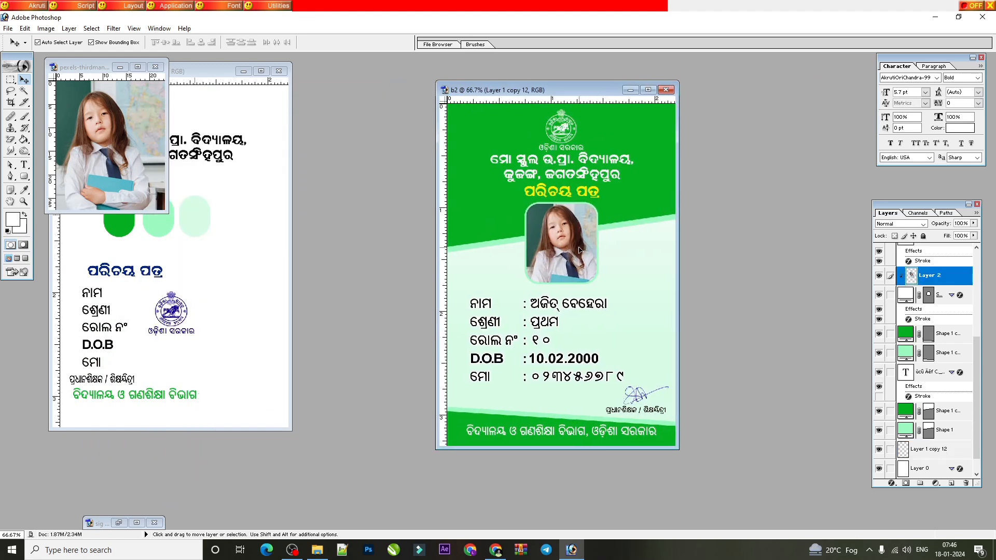
left_click(966, 484)
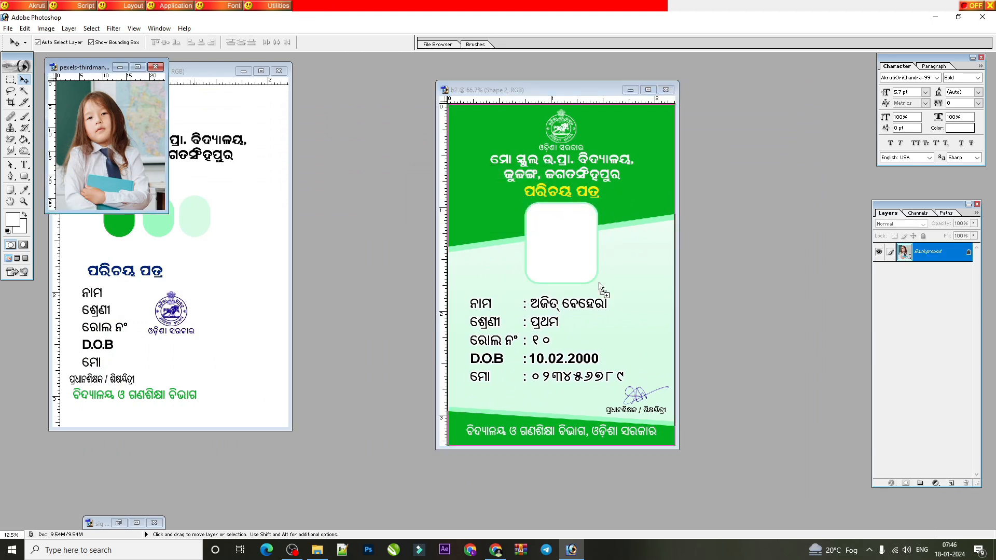
Step: Restore the deleted student photo and clip it inside the rounded frame
key("ctrl+z")
key("ctrl+minus")
key("ctrl+minus")
key("ctrl+minus")
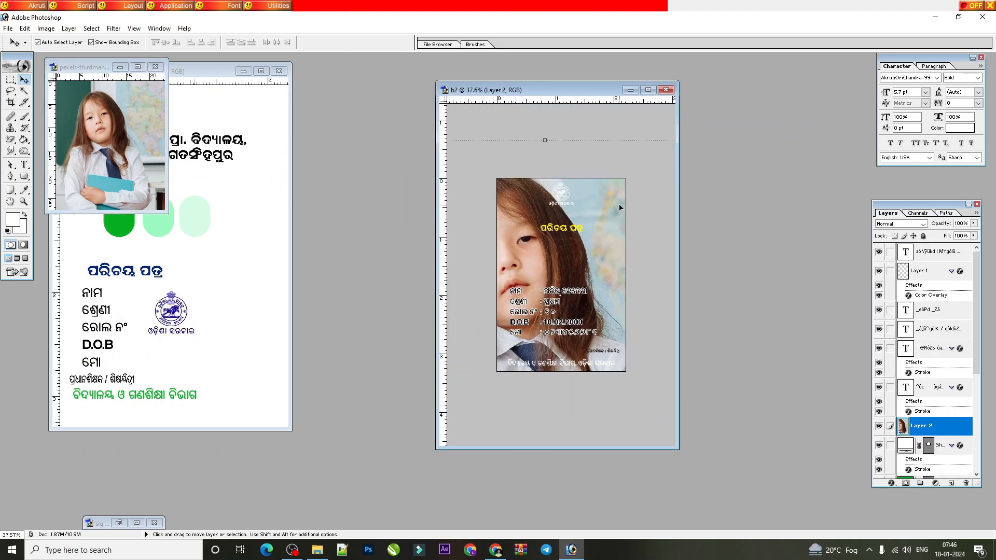
key("ctrl+minus")
left_click_drag(653, 191, 653, 262)
left_click(392, 43)
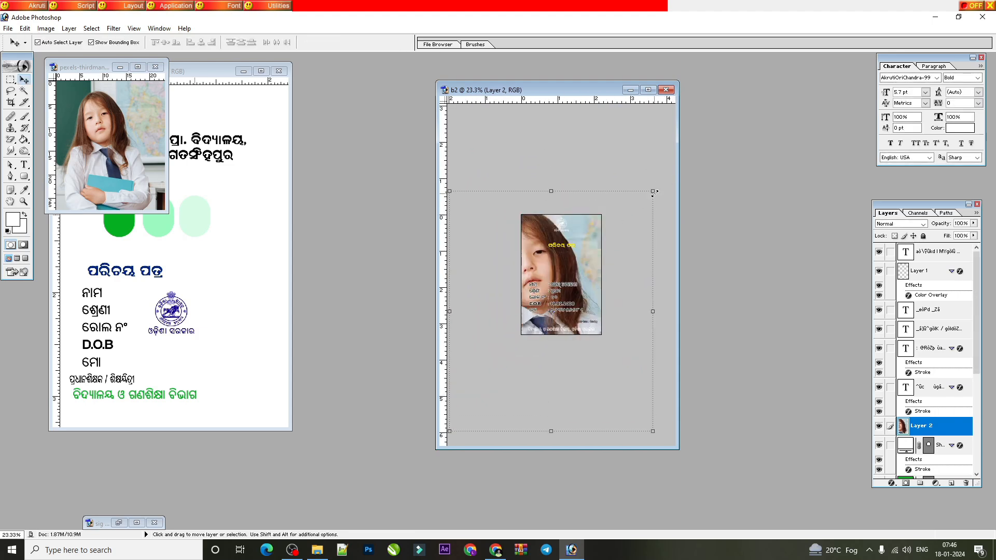
key("ctrl+plus")
key("ctrl+plus")
key("ctrl+plus")
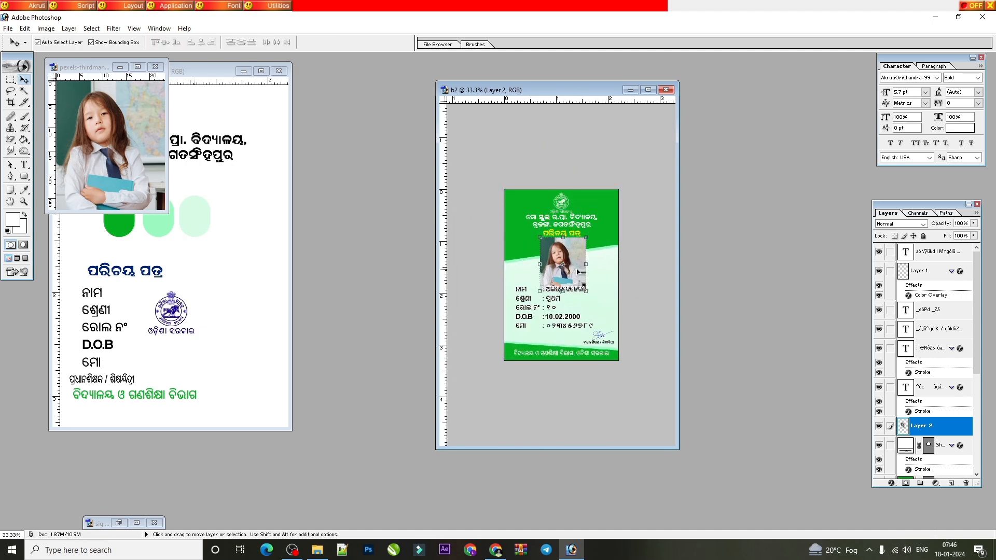
left_click(912, 436, "alt")
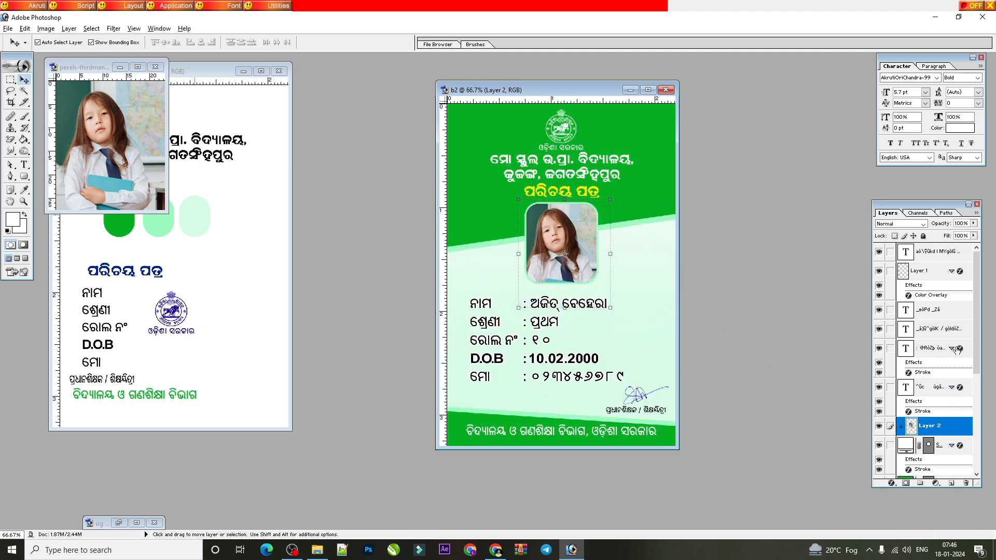
Step: Select the b2 card's background Layer 0 and bring up Save As for b2
right_click(547, 303)
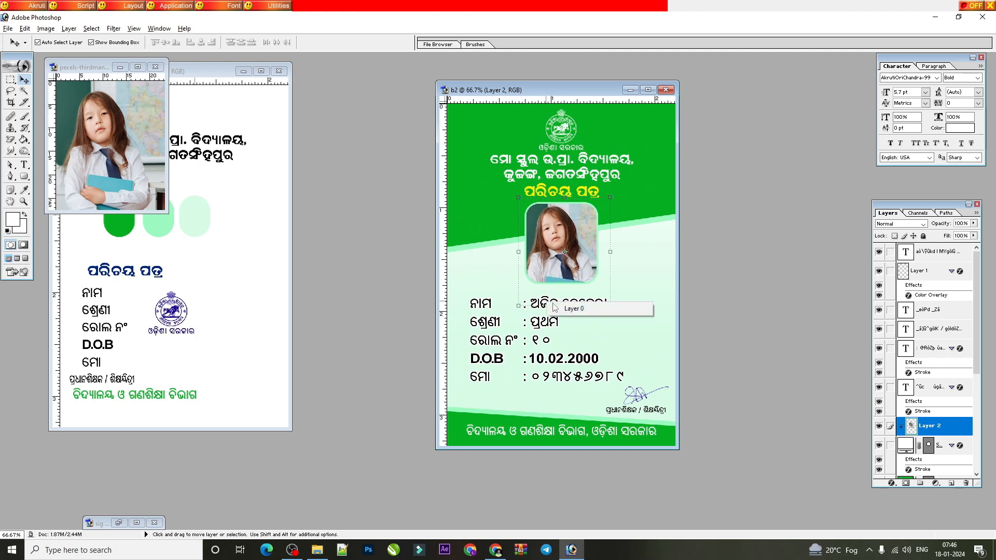
left_click(550, 309)
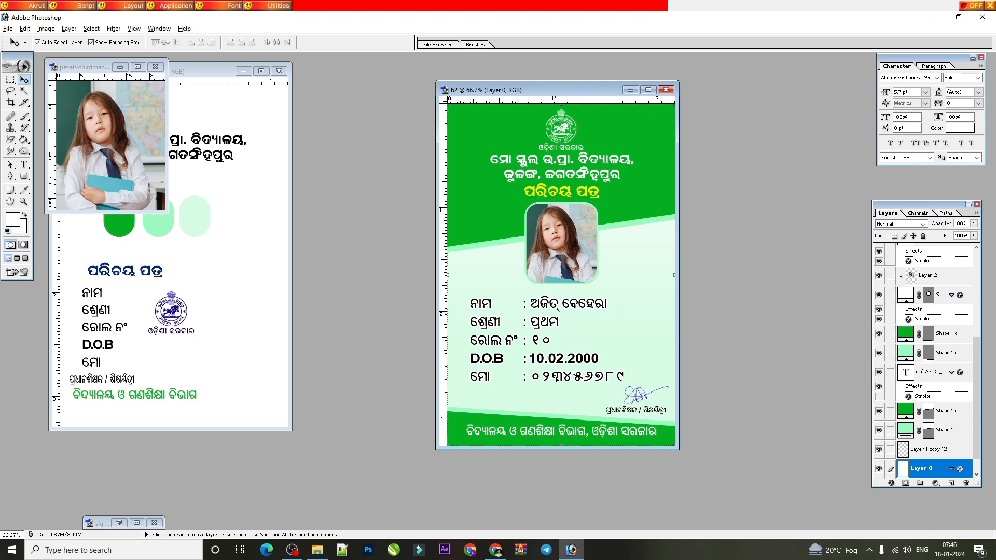
left_click(24, 165)
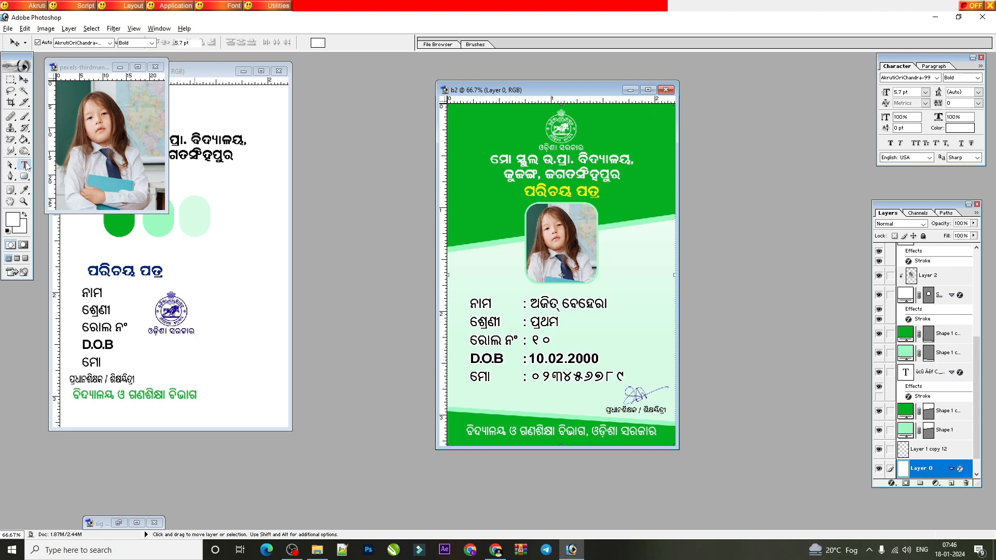
double_click(576, 309)
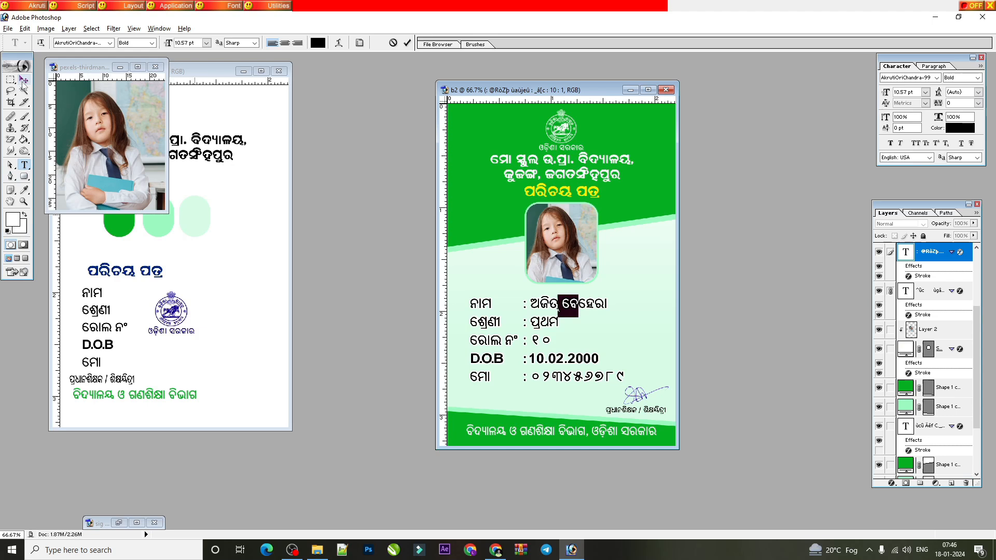
left_click(24, 80)
left_click(597, 236)
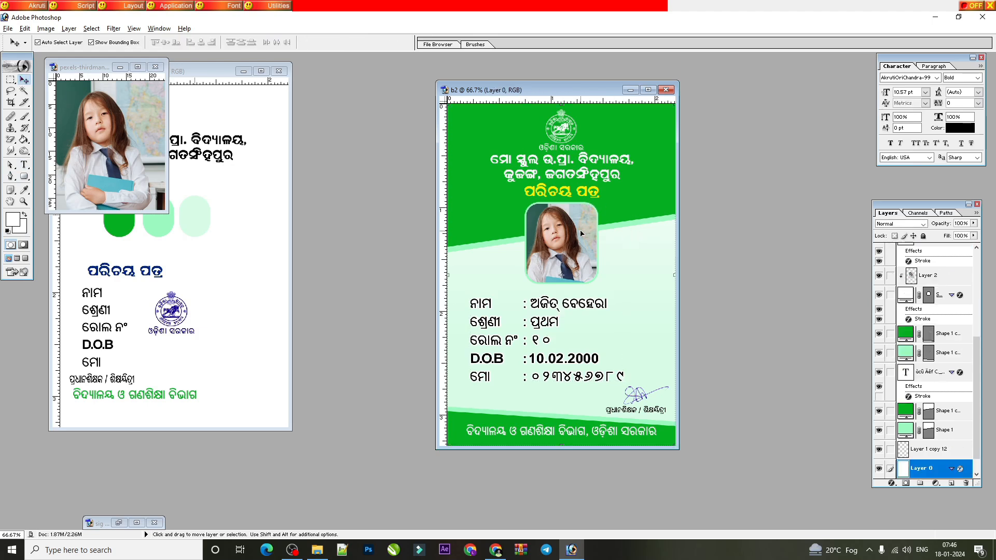
key("ctrl+shift+s")
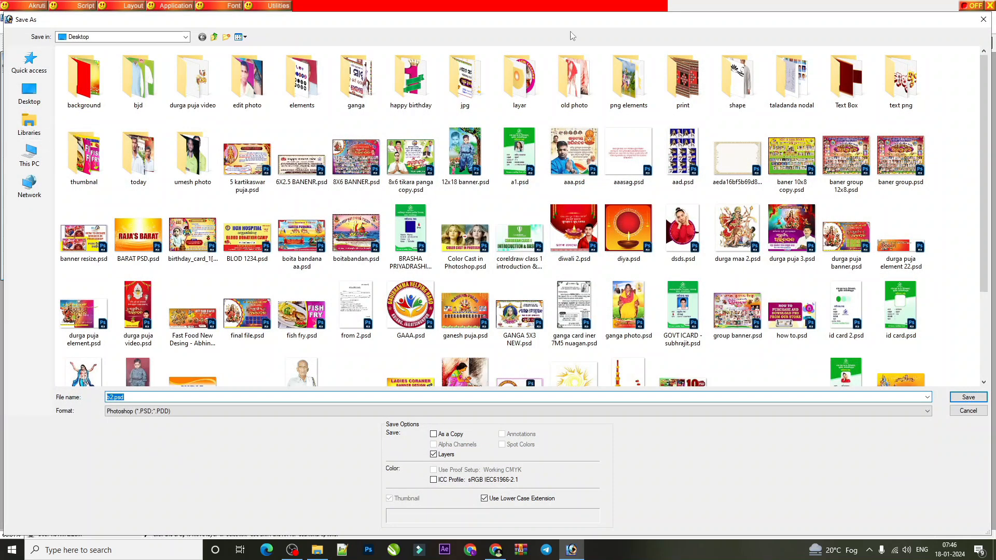
Step: Dismiss the Save As dialog unsaved and maximize the b2 card window
left_click(984, 19)
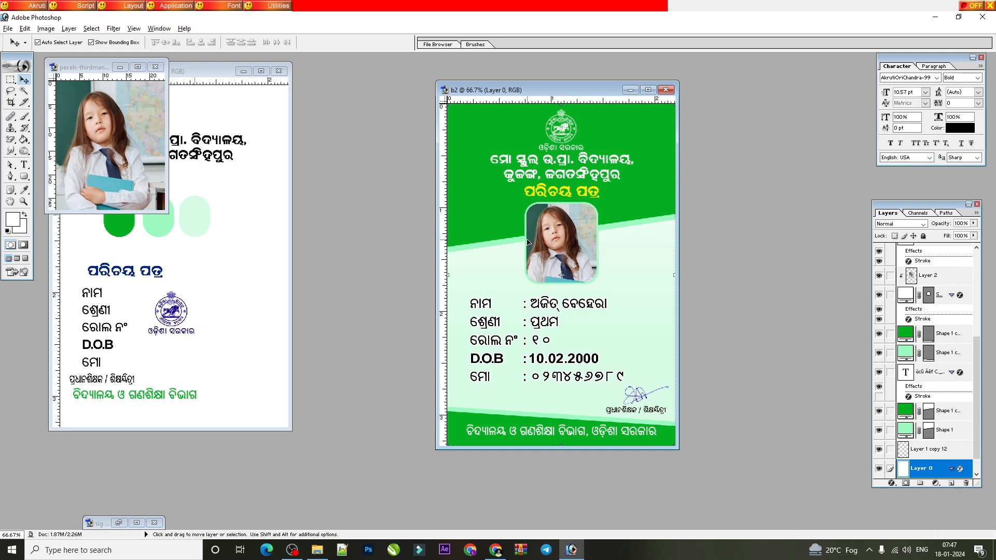
left_click(648, 90)
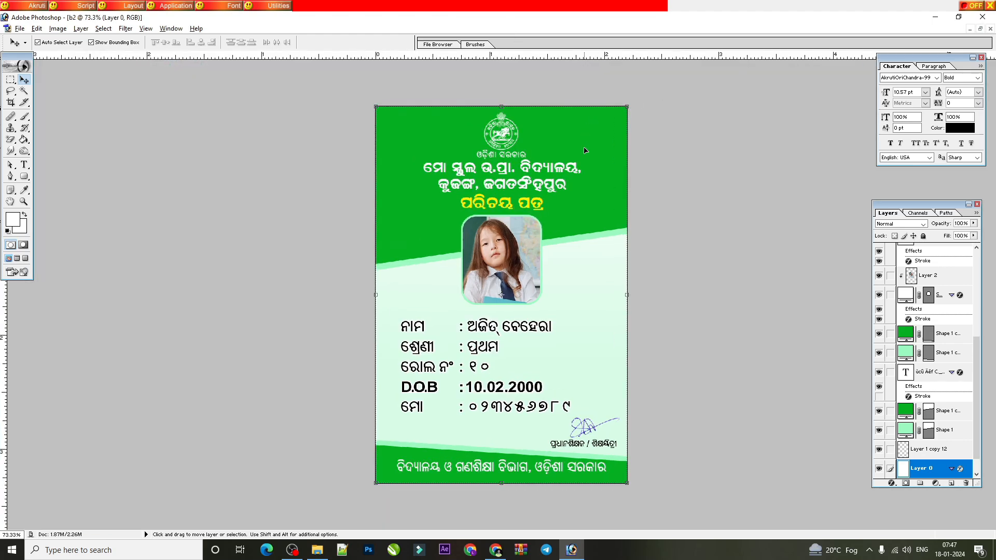